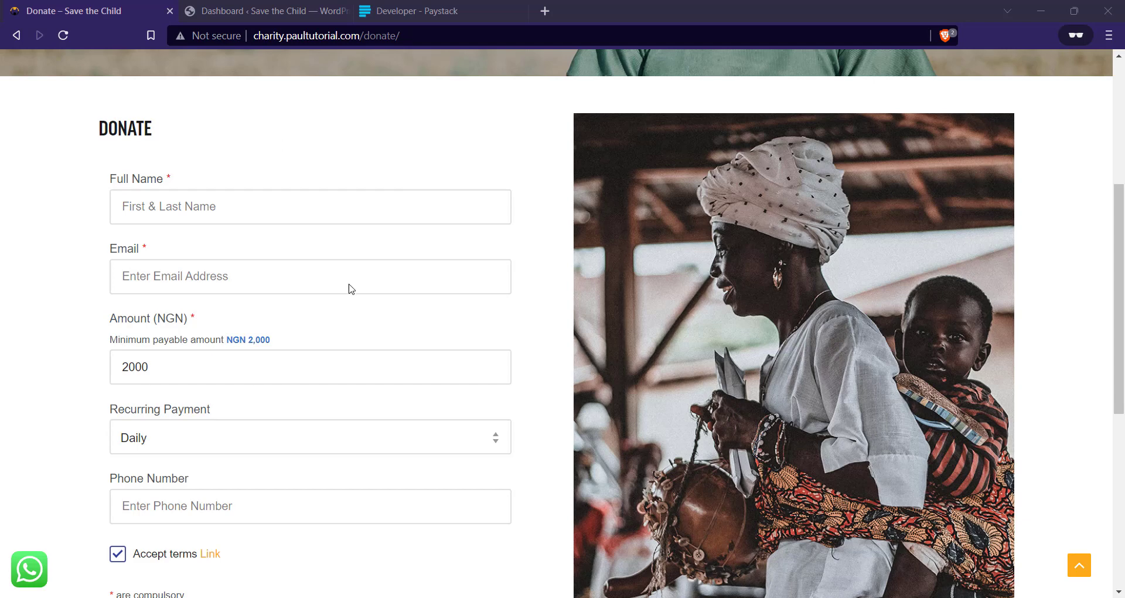
Examine the donation form's amount and phone number fields and its recurring payment options.
scroll(206, 317, down, 1)
click(194, 306)
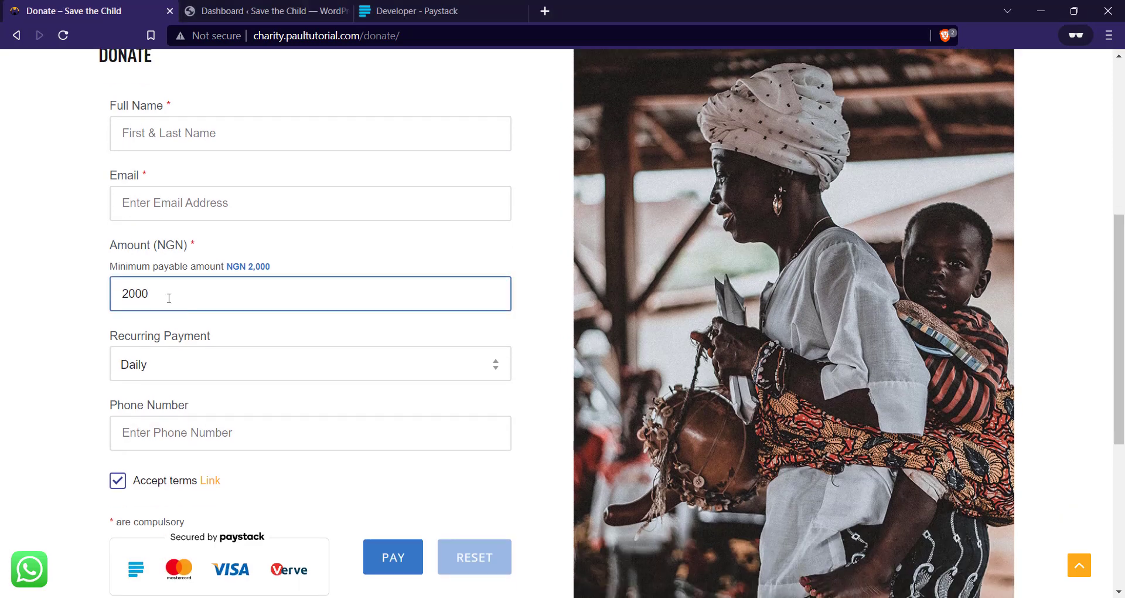
double_click(169, 299)
click(211, 361)
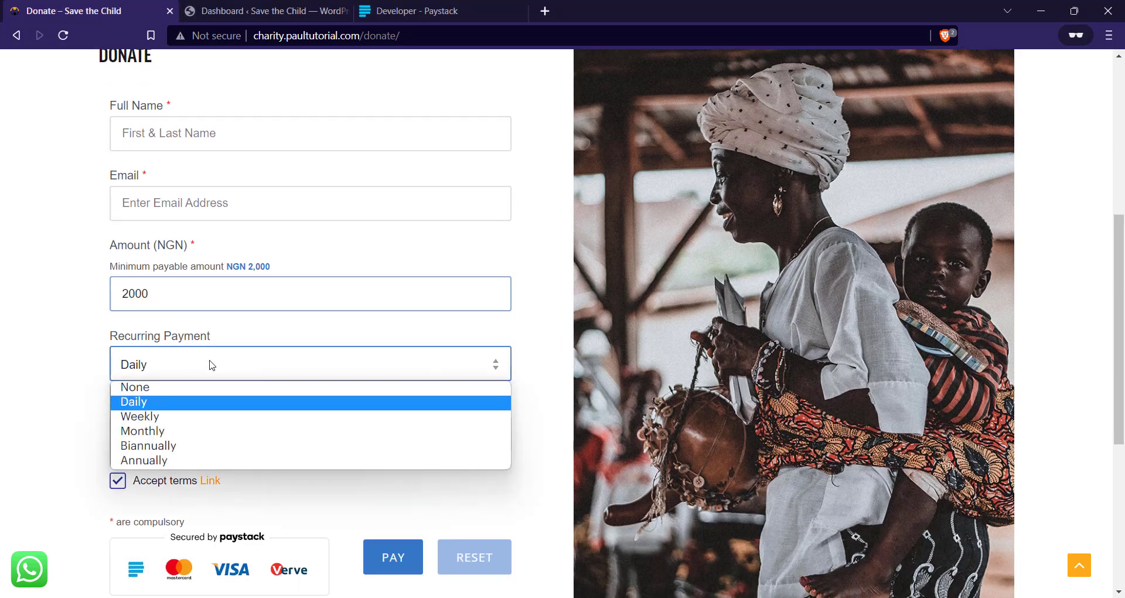
click(208, 364)
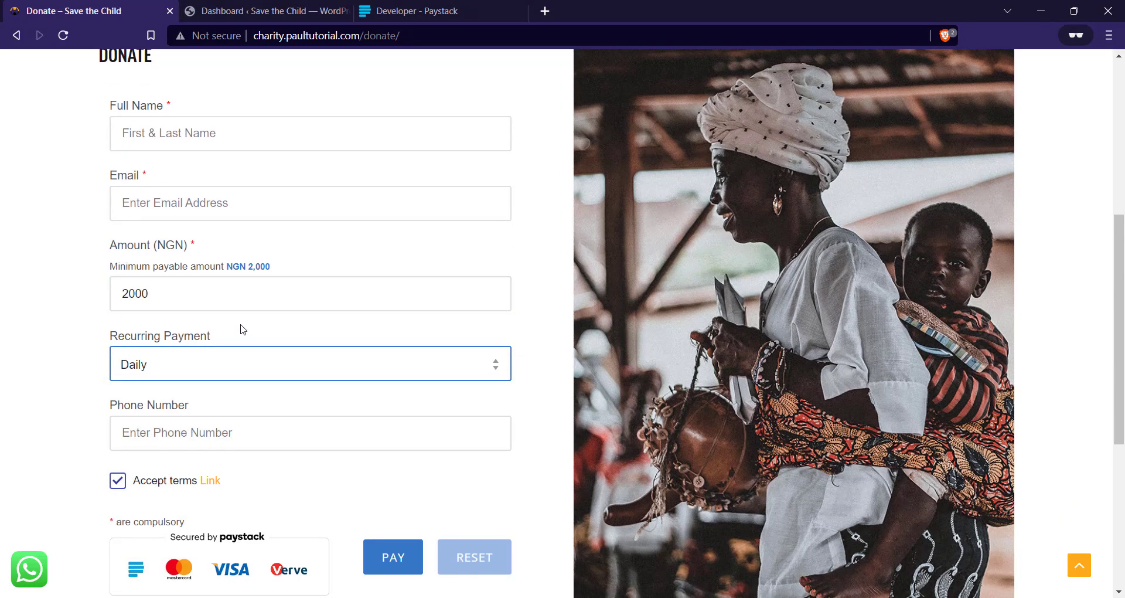
click(234, 369)
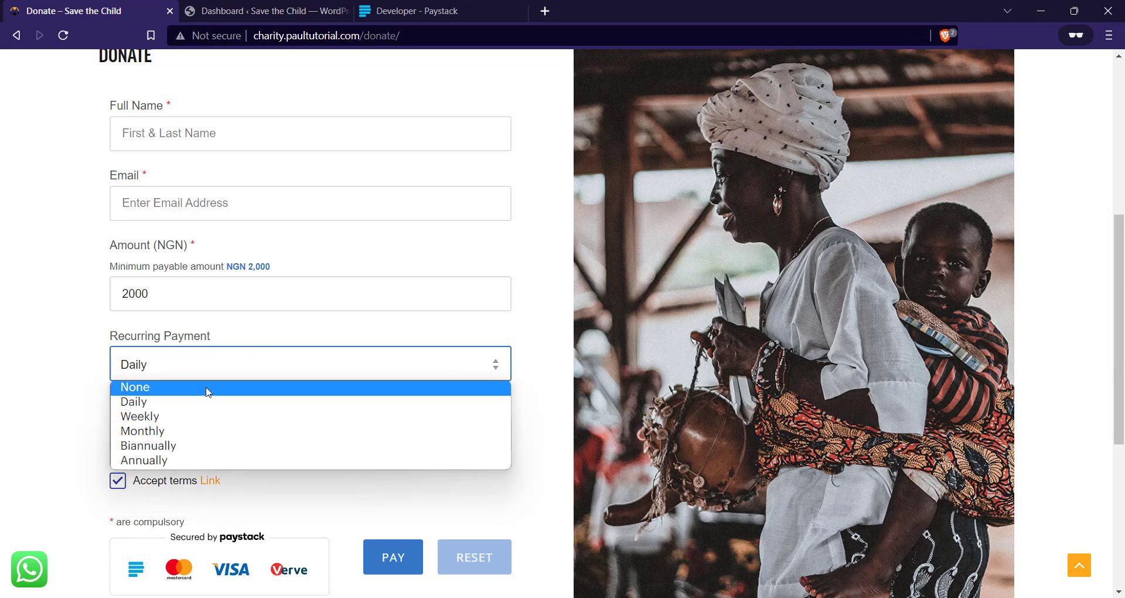
click(338, 328)
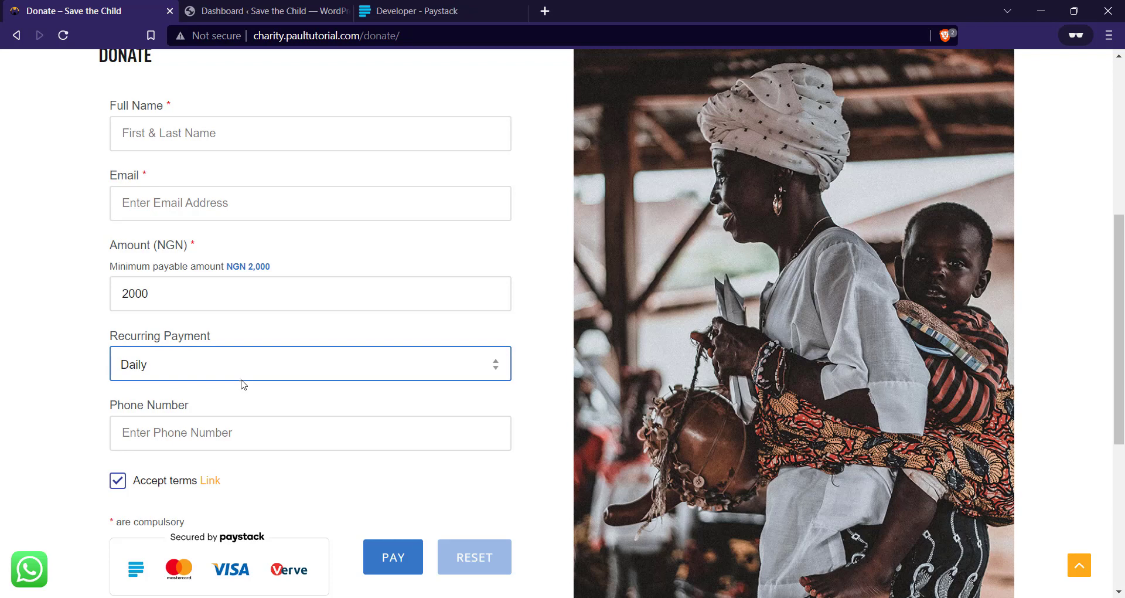
scroll(188, 379, down, 1)
click(182, 367)
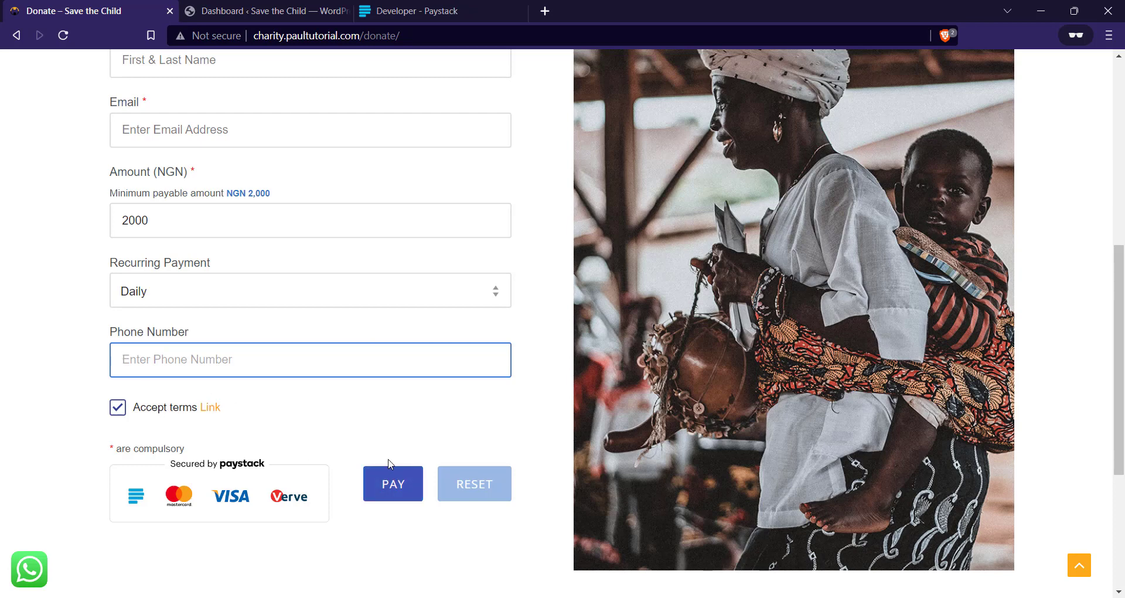
scroll(316, 349, up, 3)
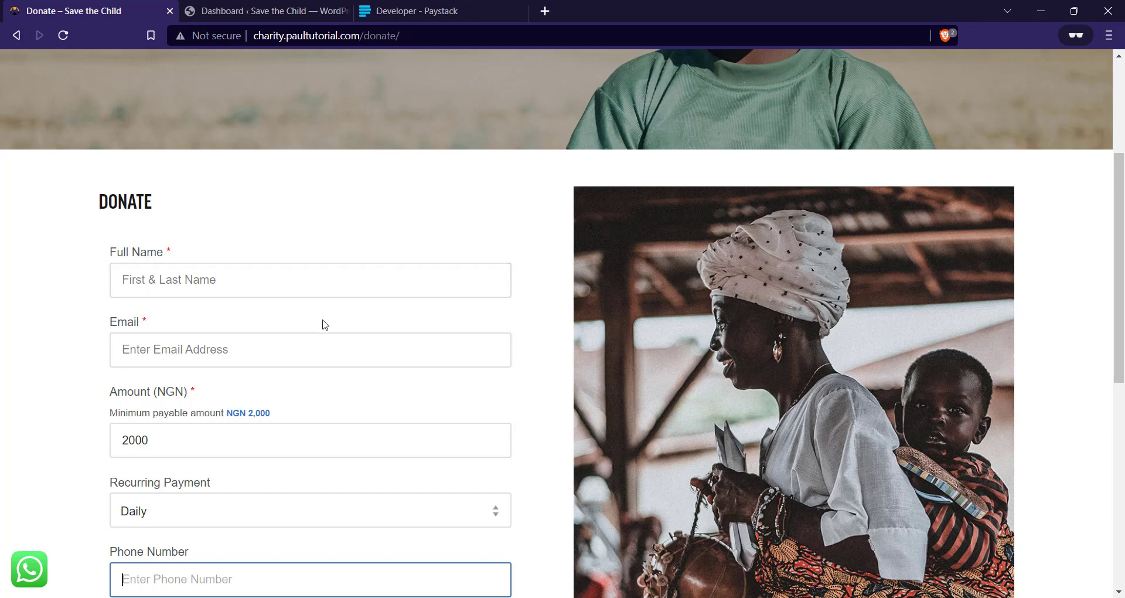
Switch to the WordPress dashboard and search the plugins available to add for "paystack forms".
click(250, 3)
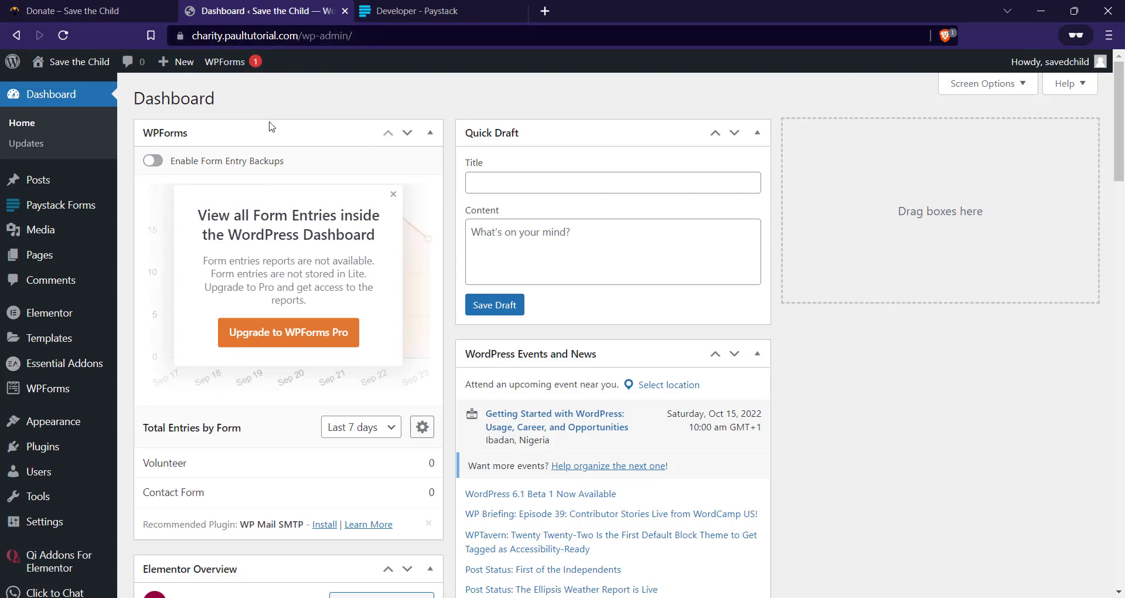
scroll(125, 259, down, 2)
mouse_move(88, 421)
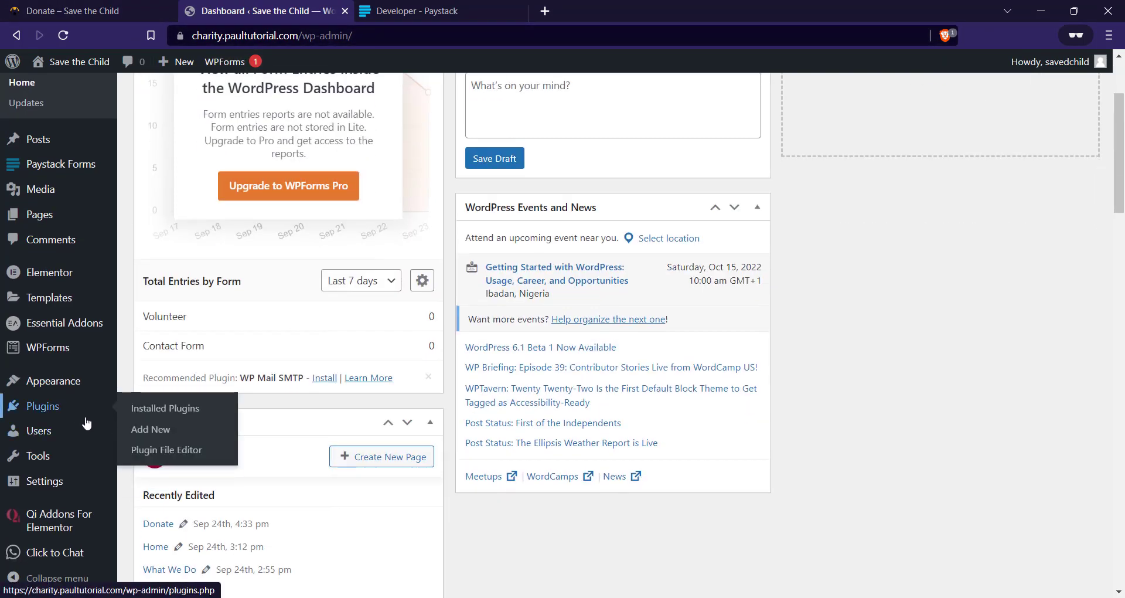
click(150, 429)
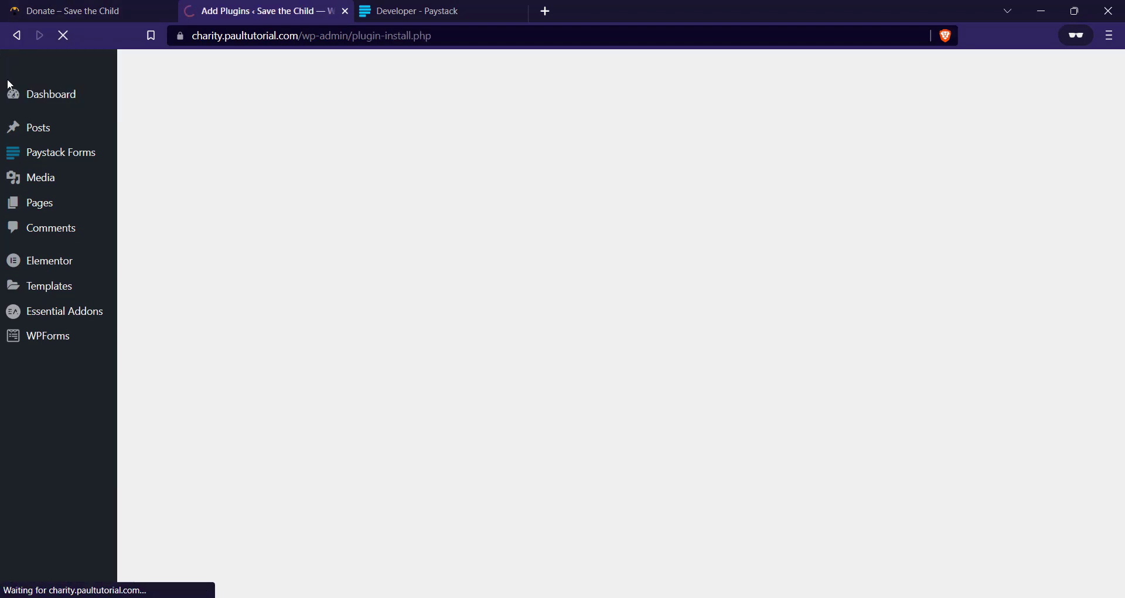
click(931, 133)
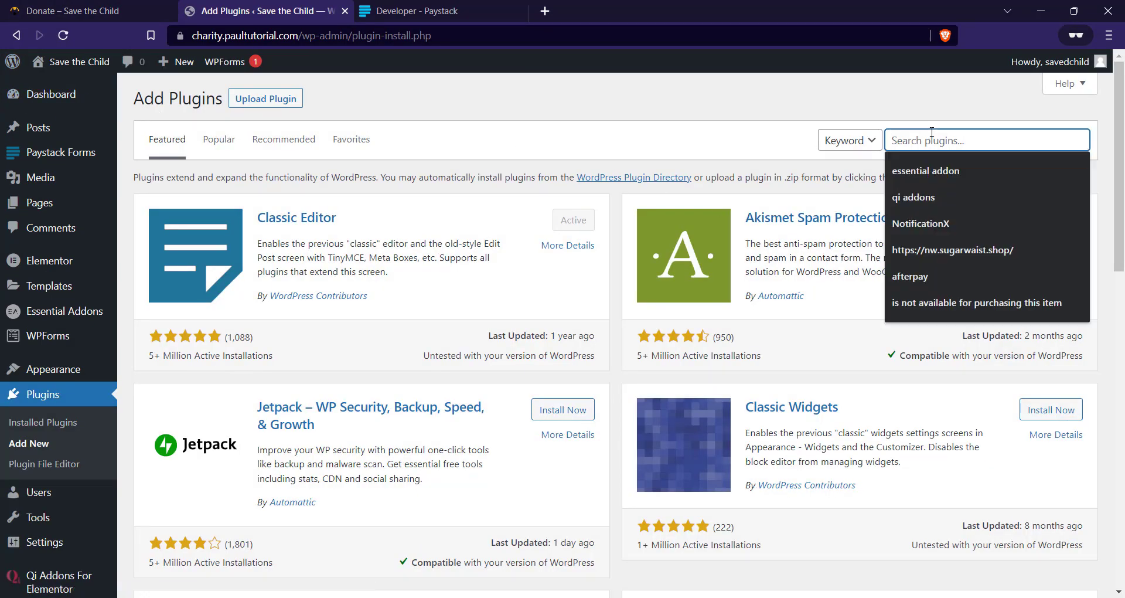
text(paystac)
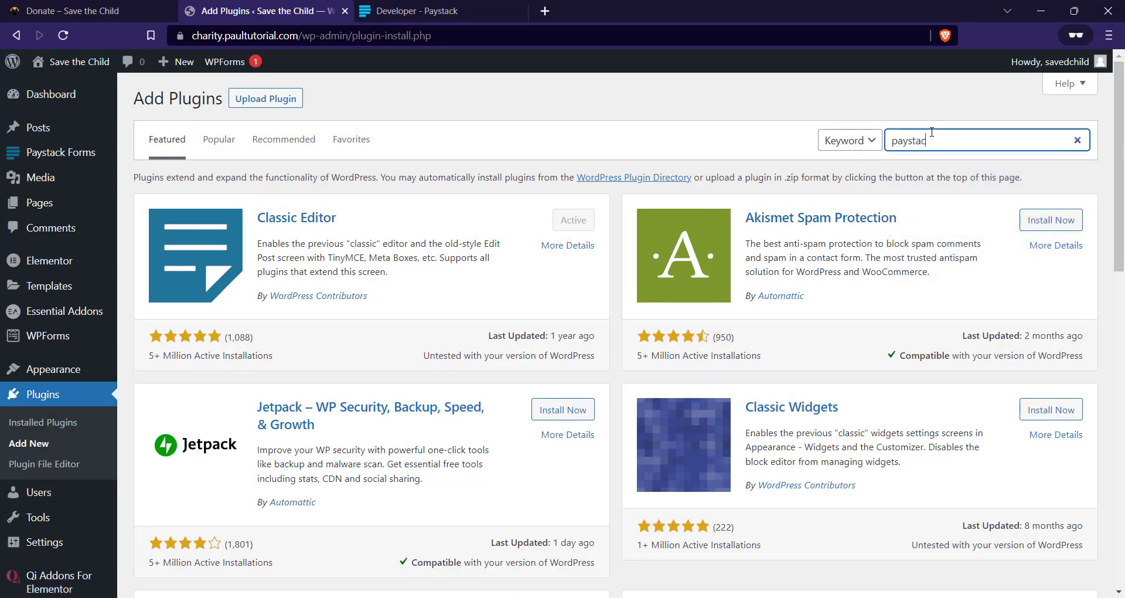
text(k forms)
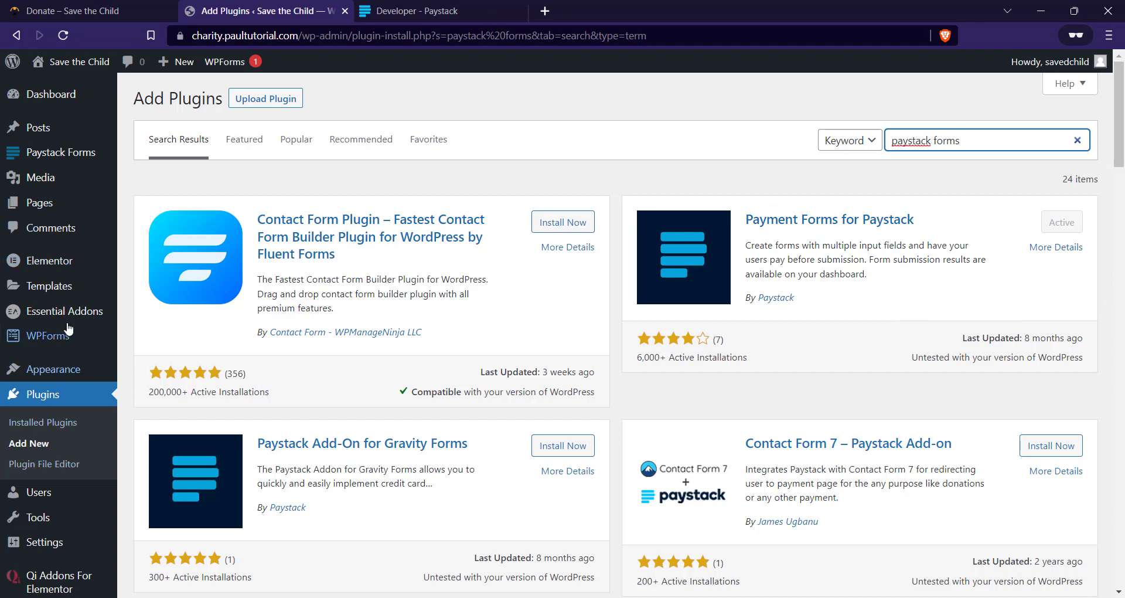
Open the Paystack Forms settings and set the mode to Live Mode.
click(63, 157)
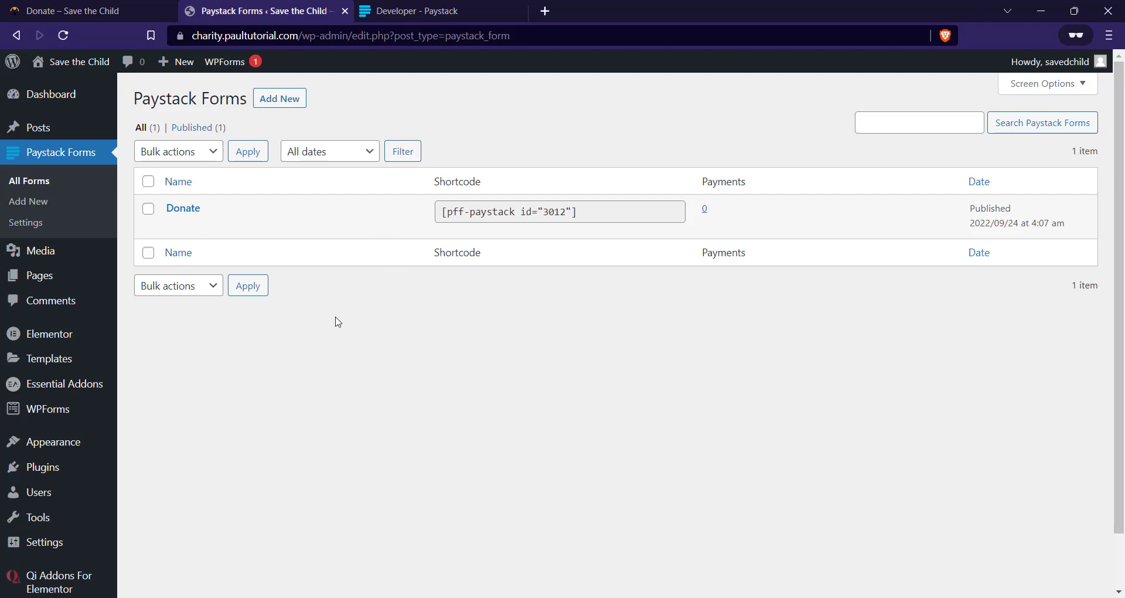
click(40, 232)
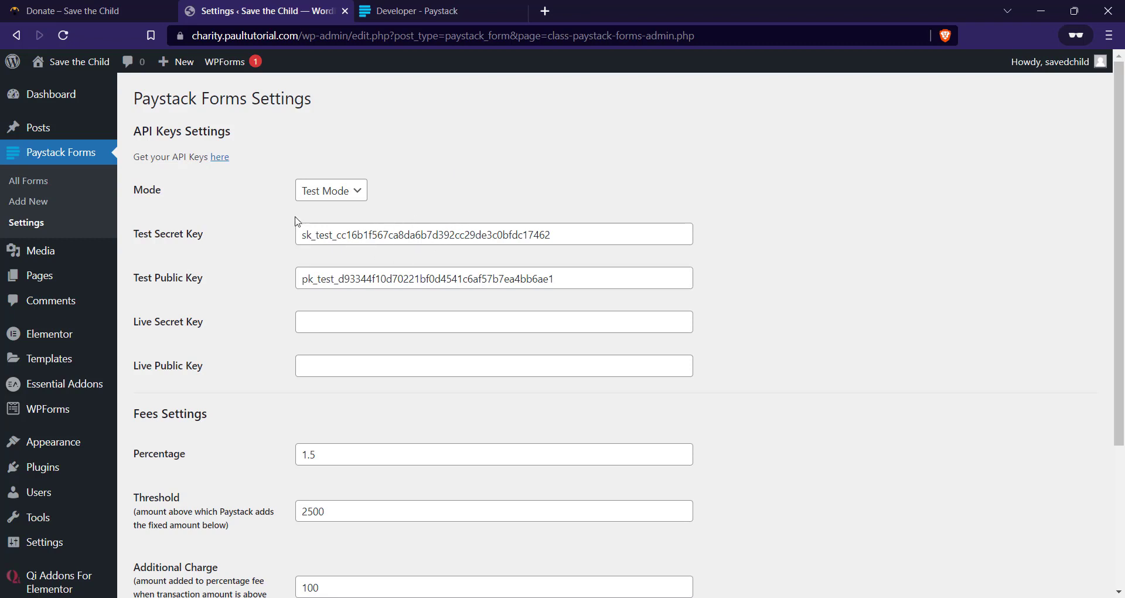
click(352, 192)
click(338, 223)
click(338, 193)
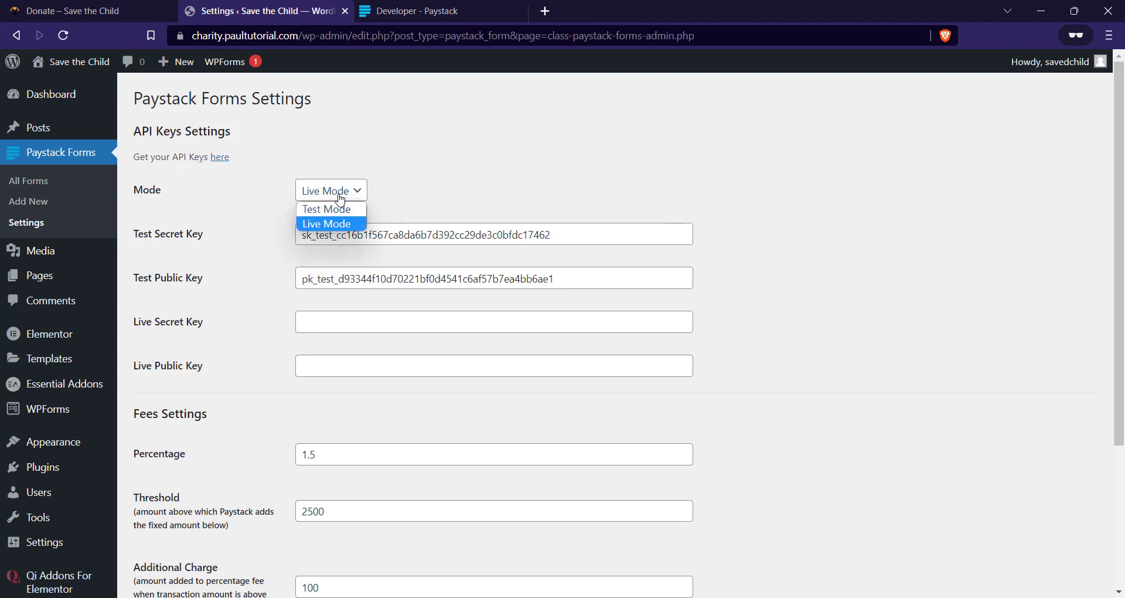
click(419, 199)
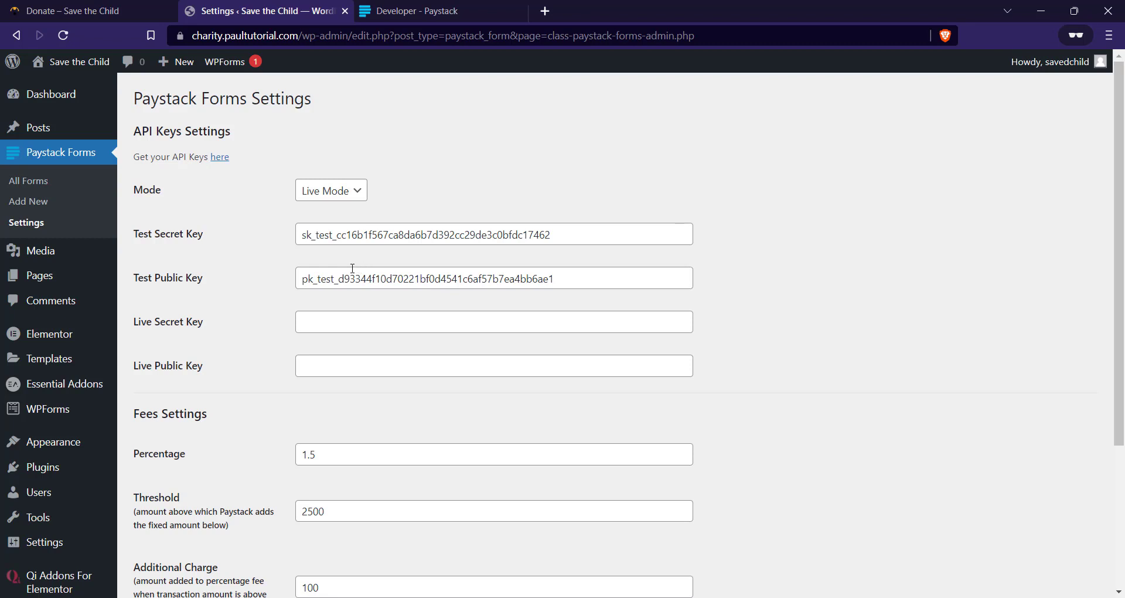
Switch to the Paystack dashboard and open the API Keys & Webhooks settings.
key(ctrl+Tab)
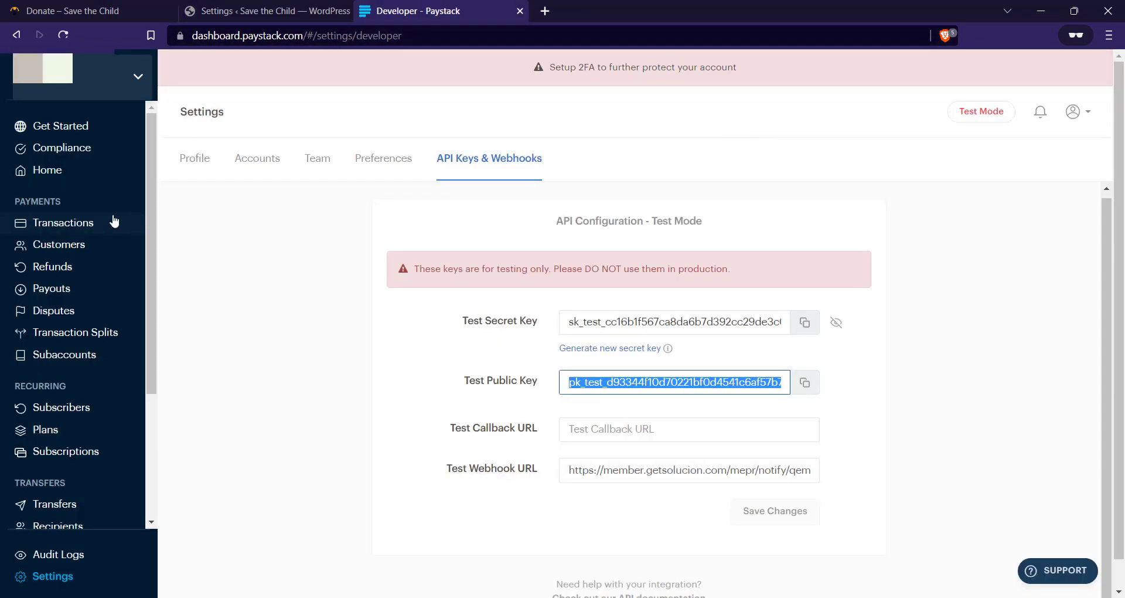
scroll(112, 235, down, 3)
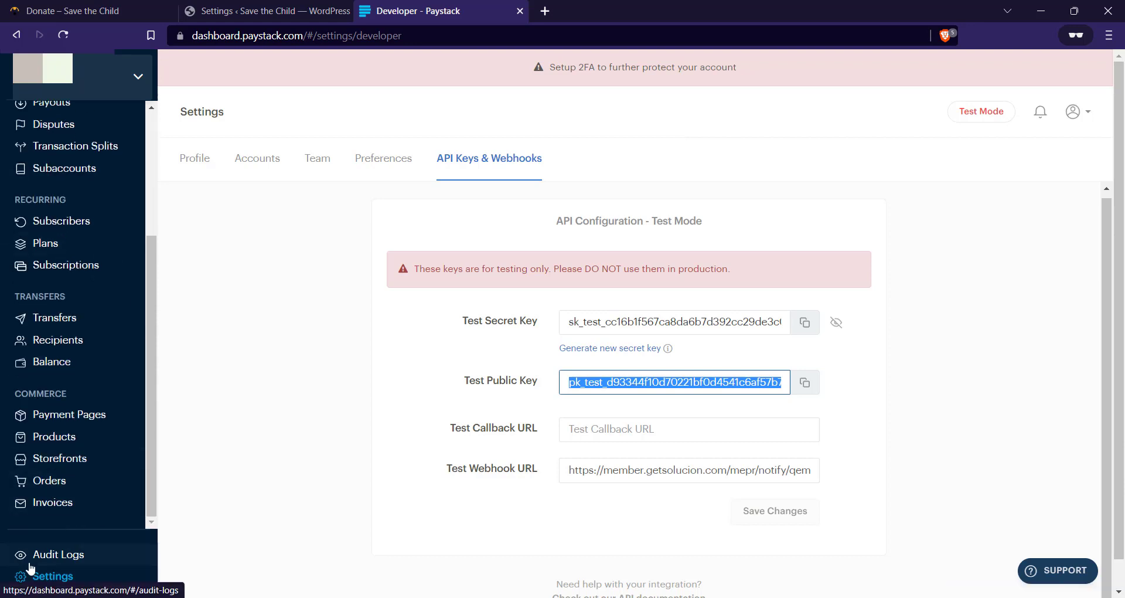
click(60, 577)
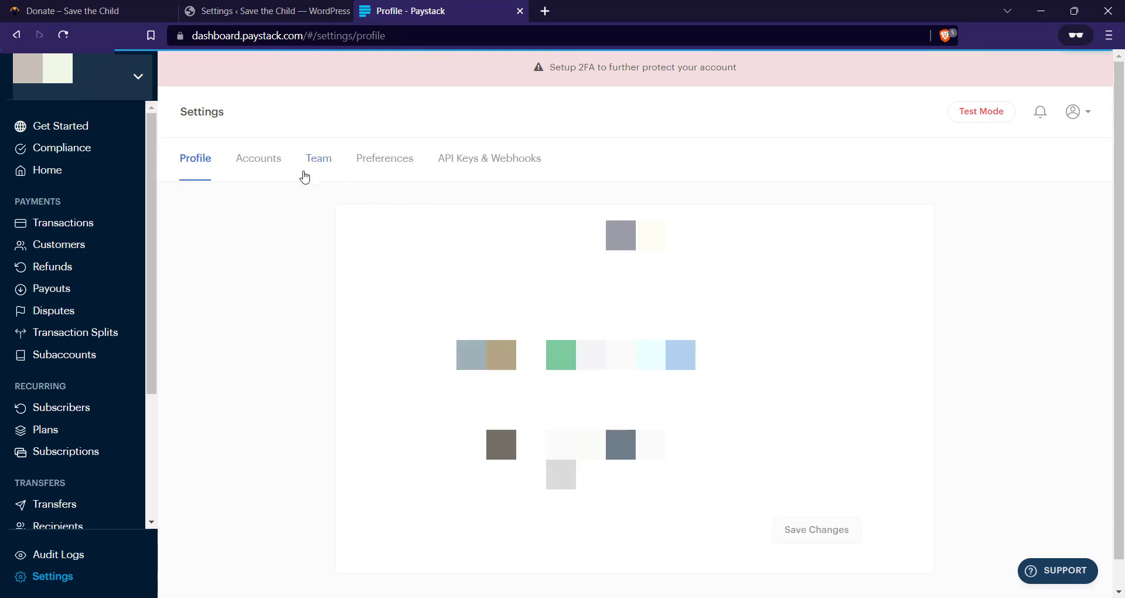
click(492, 170)
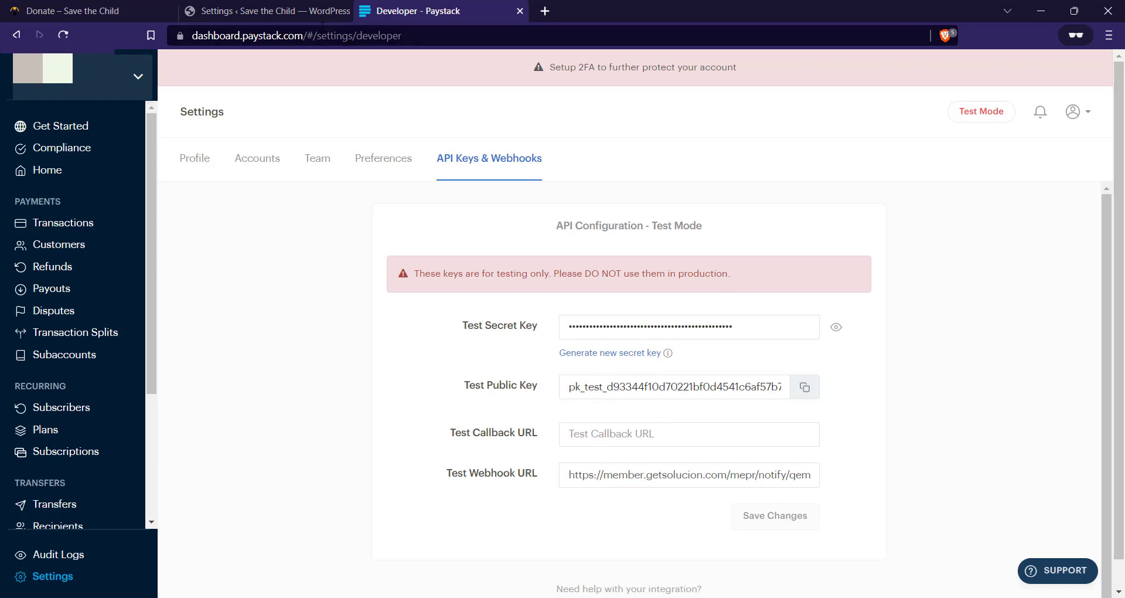
key(ctrl+shift+Tab)
click(368, 329)
click(363, 366)
click(419, 278)
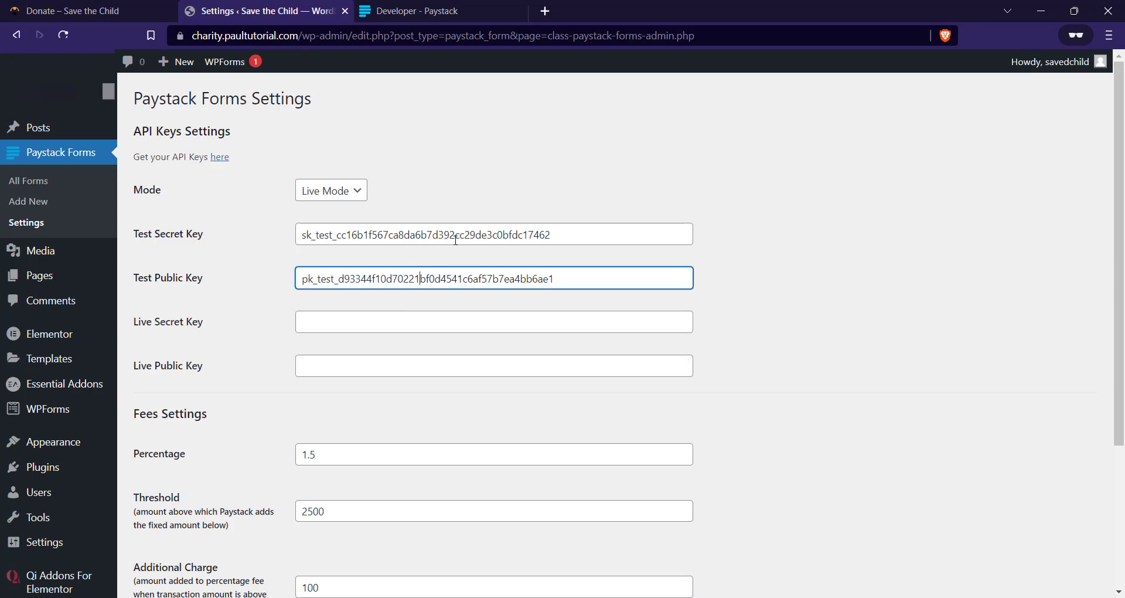
Reveal and copy the test secret key in Paystack, and paste it as the Test Secret Key in the WordPress Paystack Forms settings.
click(456, 240)
click(477, 14)
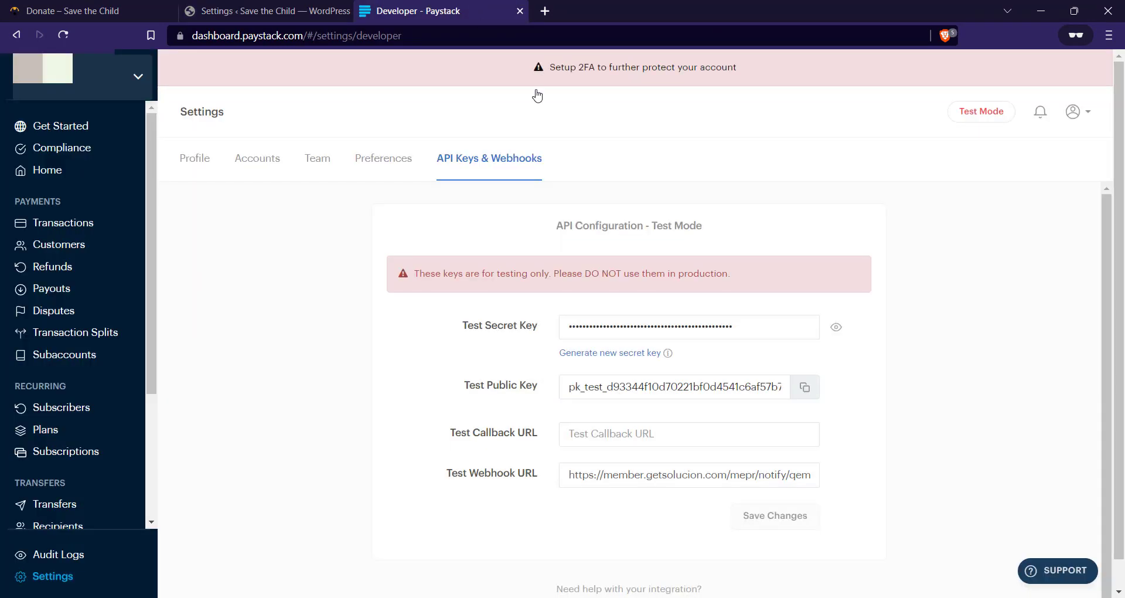
click(836, 327)
click(804, 326)
click(287, 11)
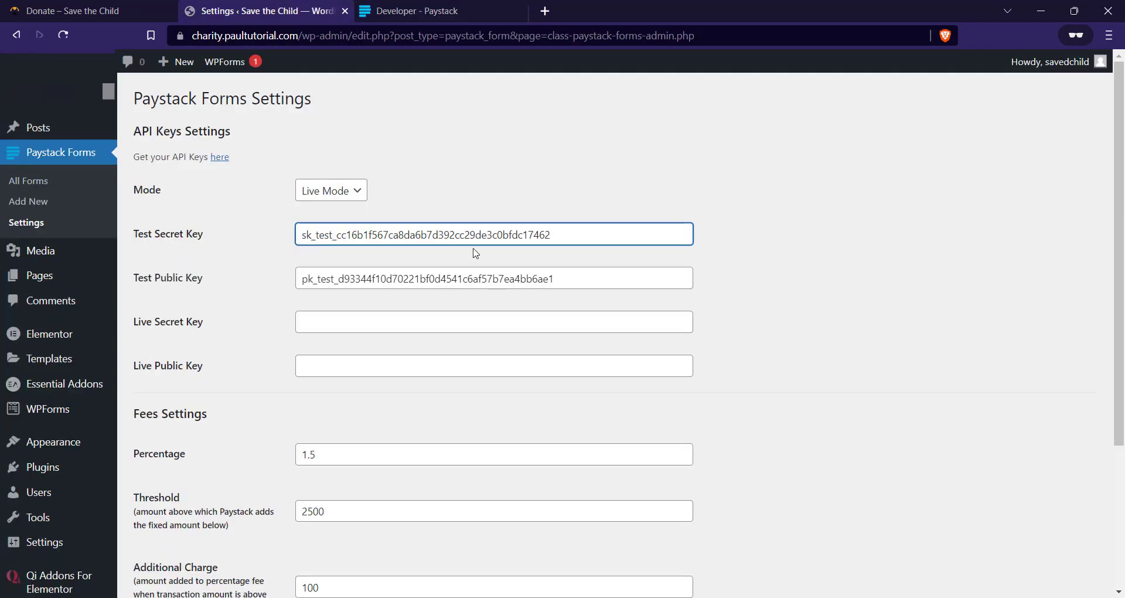
key(ctrl+a)
key(ctrl+v)
Copy the test public key from Paystack and paste it as the Test Public Key in the WordPress Paystack Forms settings.
click(476, 269)
click(453, 11)
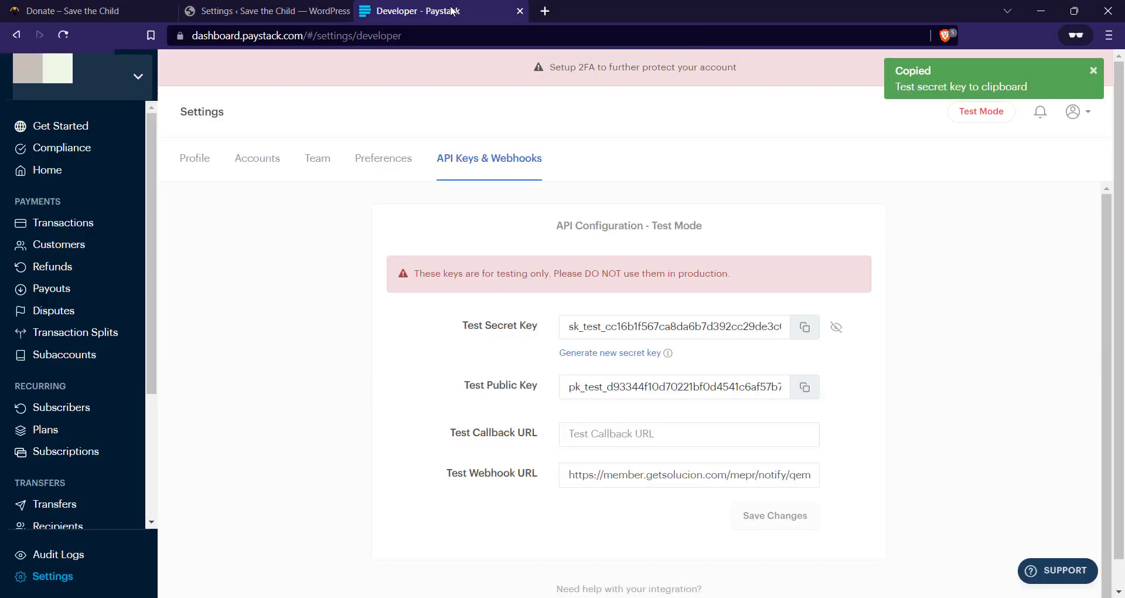
click(805, 385)
click(263, 10)
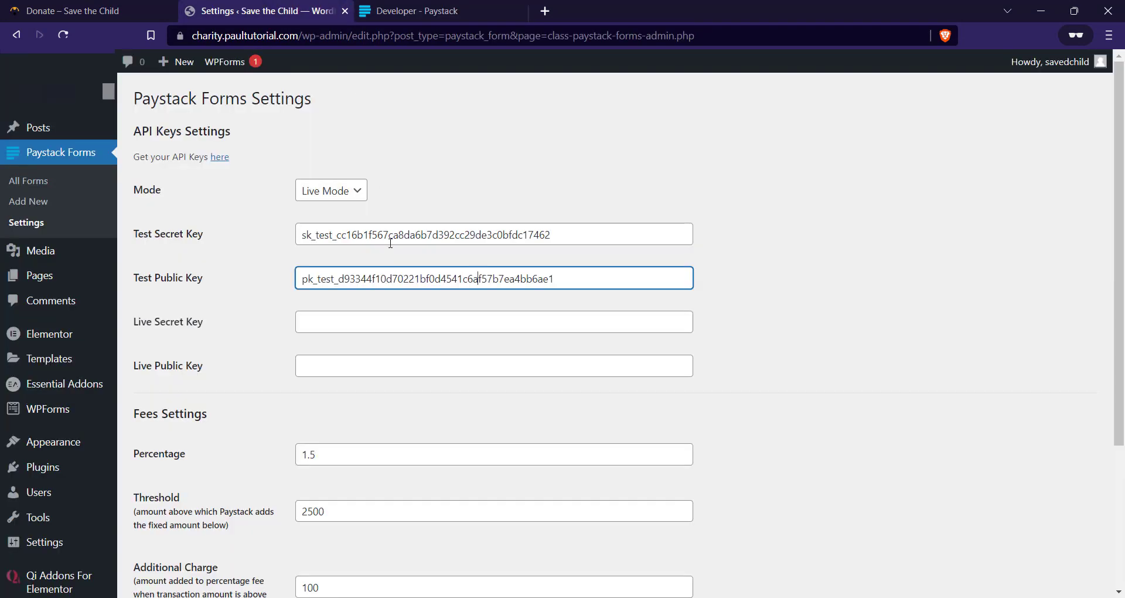
key(ctrl+a)
key(ctrl+v)
Review the API key and fee settings and save the Paystack Forms settings.
scroll(346, 273, down, 1)
scroll(345, 273, down, 2)
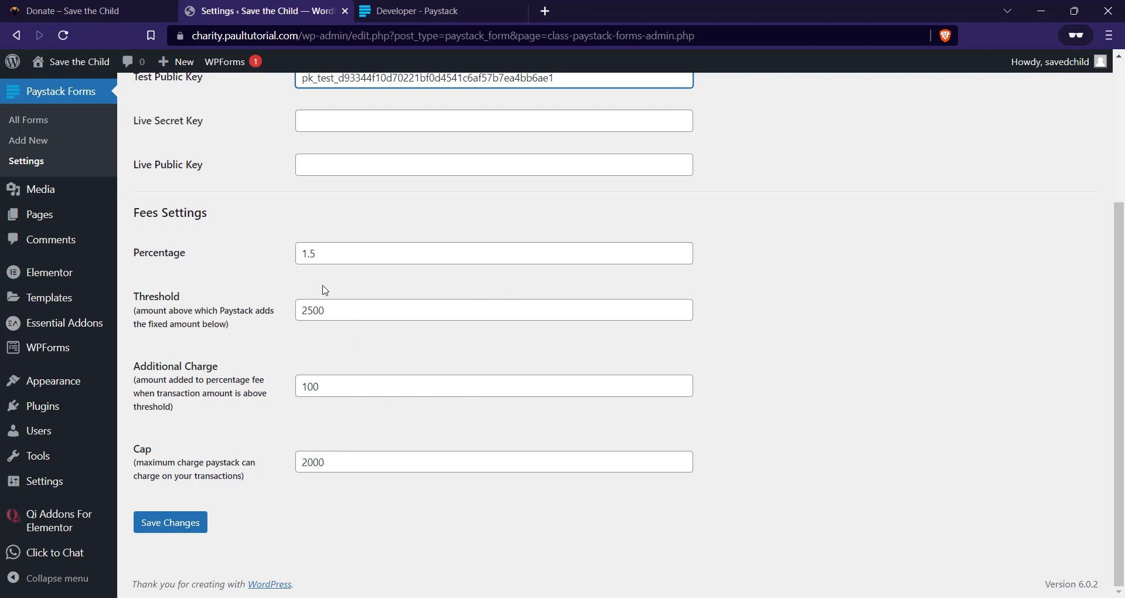
scroll(322, 290, up, 3)
scroll(325, 216, down, 1)
scroll(330, 218, down, 2)
click(188, 523)
scroll(290, 481, up, 1)
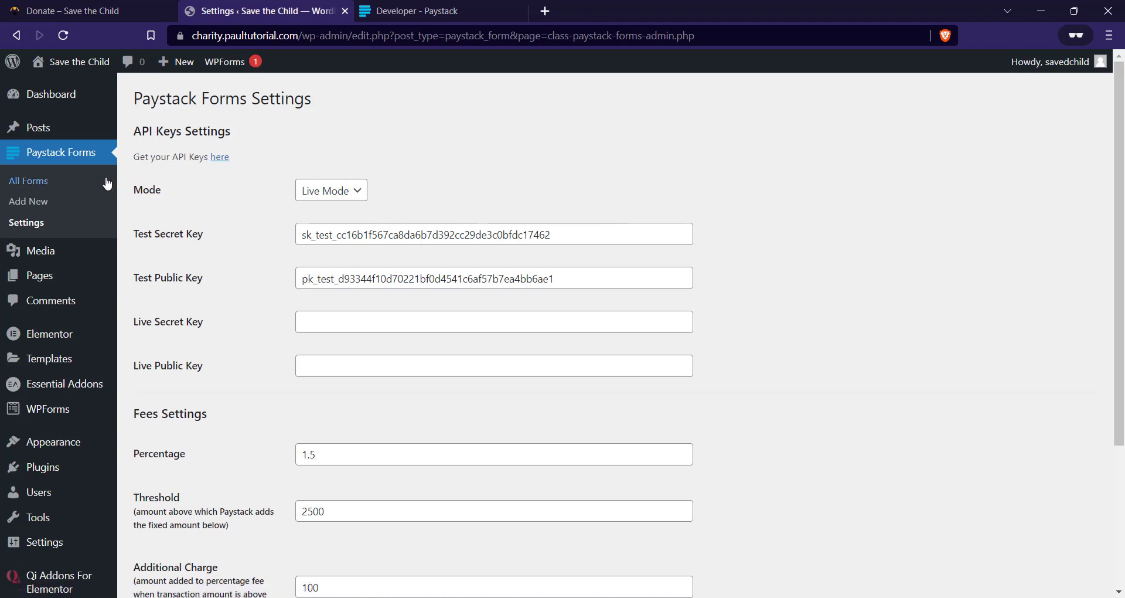
Add a new Paystack form and title it "Charity".
click(35, 186)
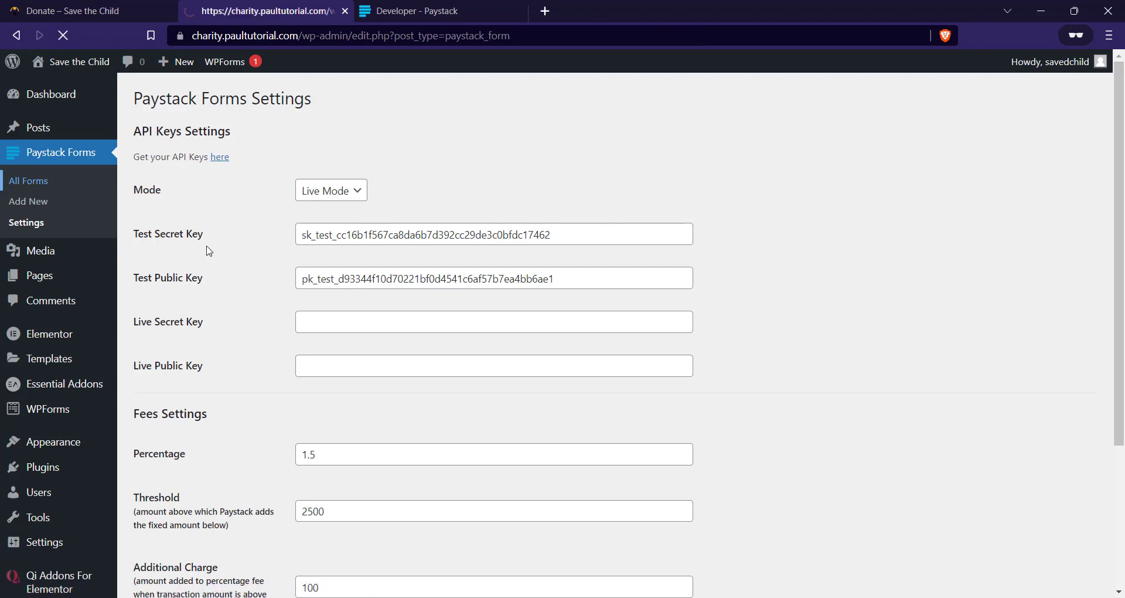
click(278, 103)
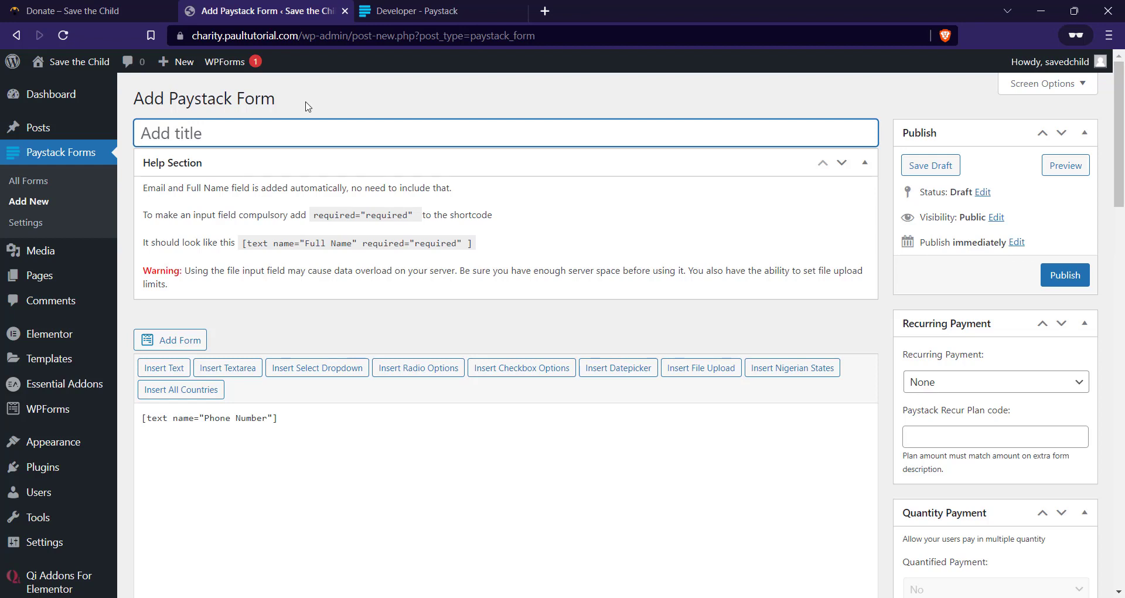
text(Charity)
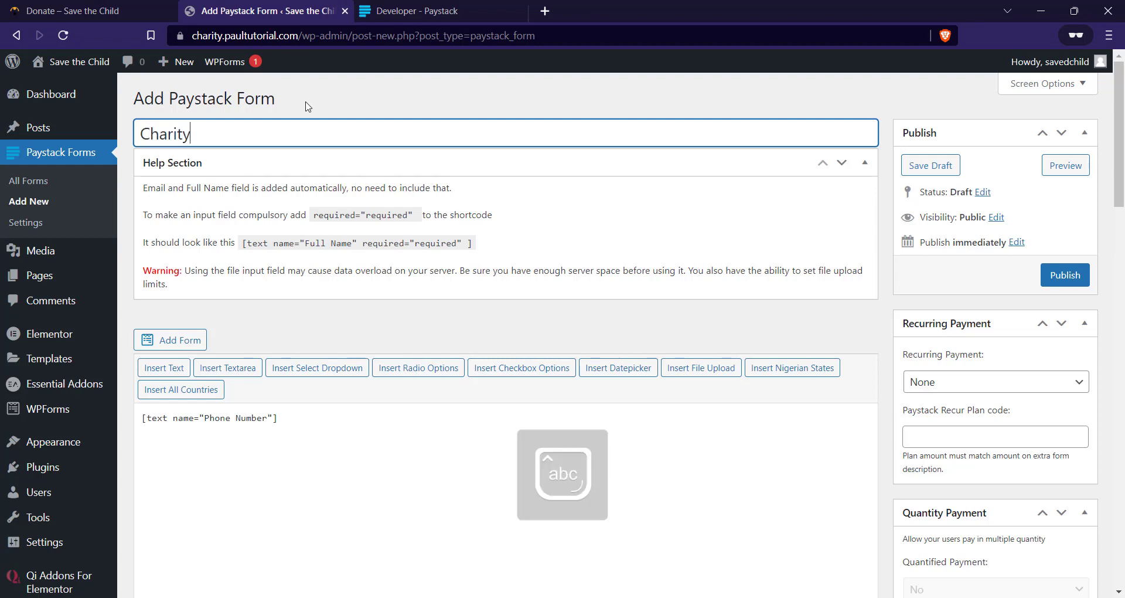
Look over the new form's help section, field insertion options and payment settings.
scroll(359, 158, down, 4)
scroll(331, 221, up, 3)
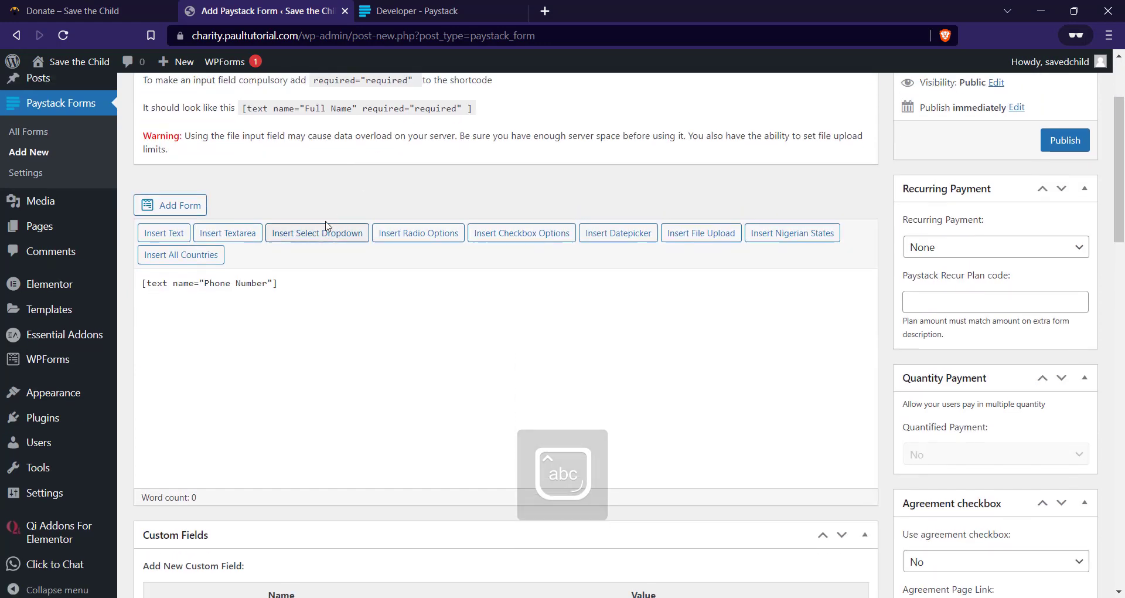
scroll(328, 216, up, 1)
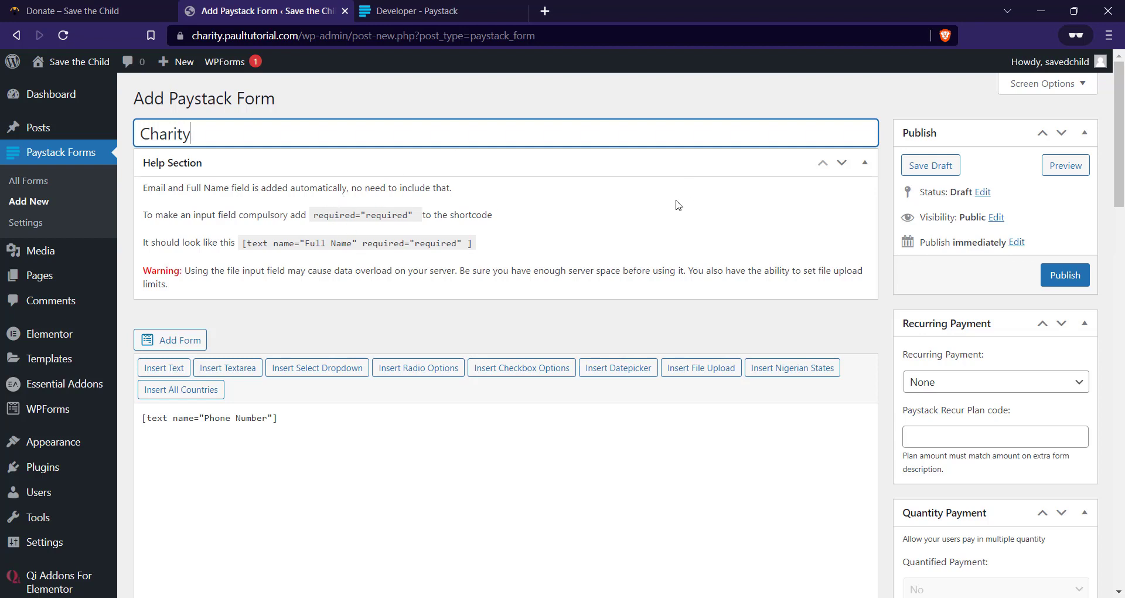
scroll(418, 216, down, 1)
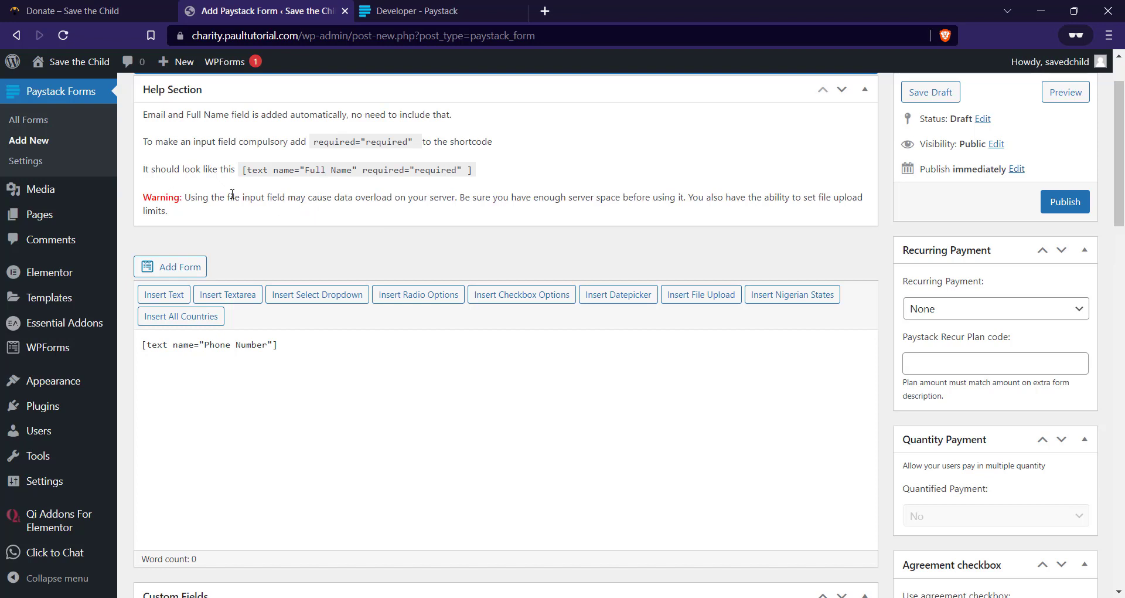
scroll(328, 232, down, 1)
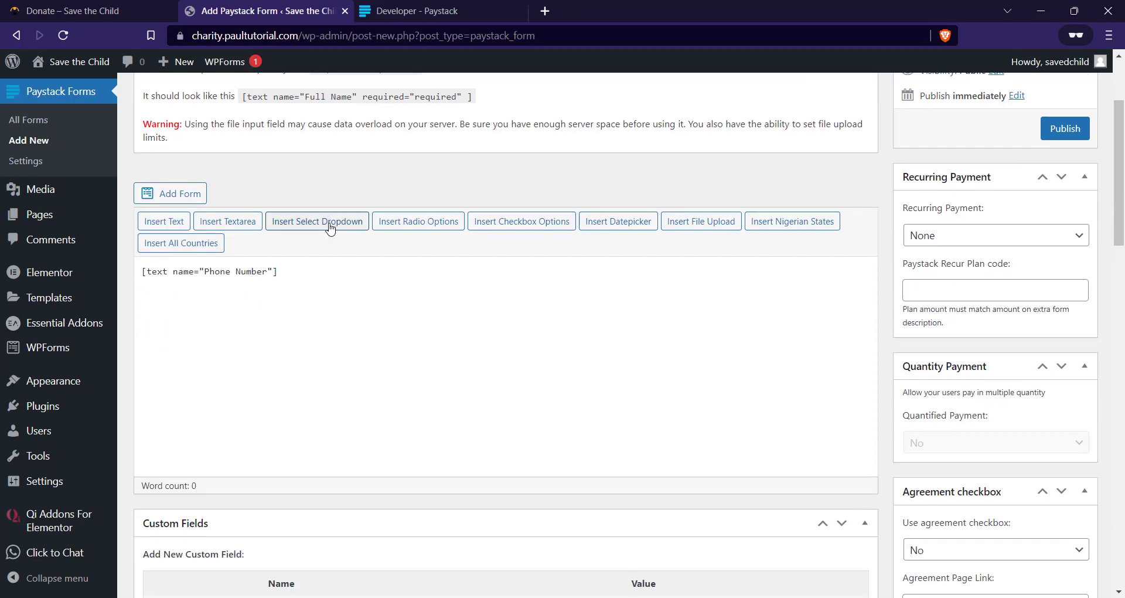
Make the Phone Number field compulsory by copying required="required" from the help section example into its shortcode.
scroll(330, 229, up, 2)
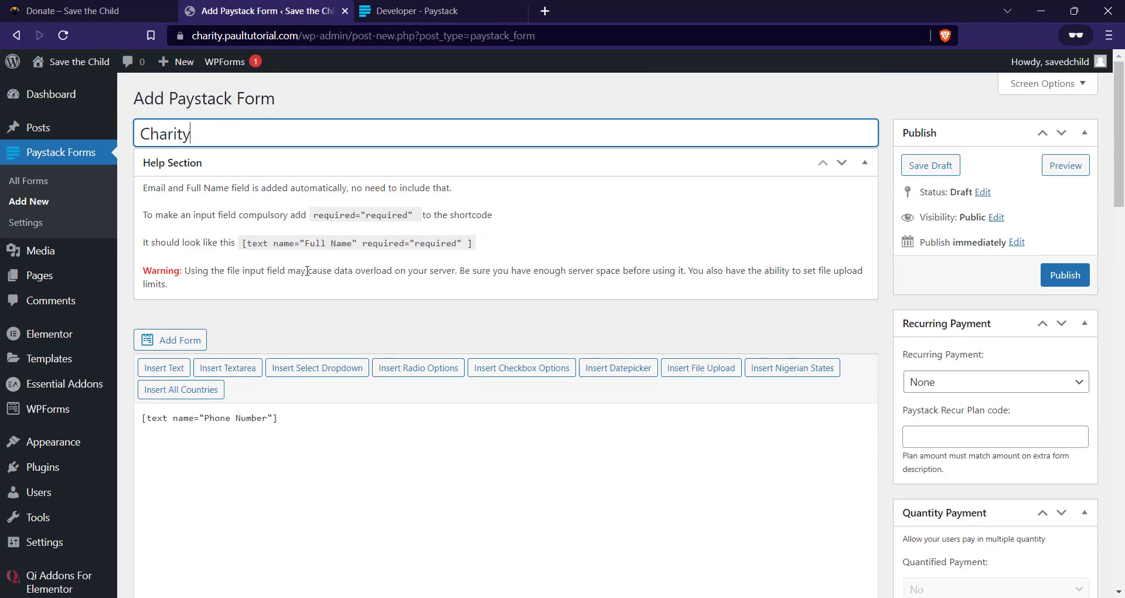
scroll(305, 270, down, 3)
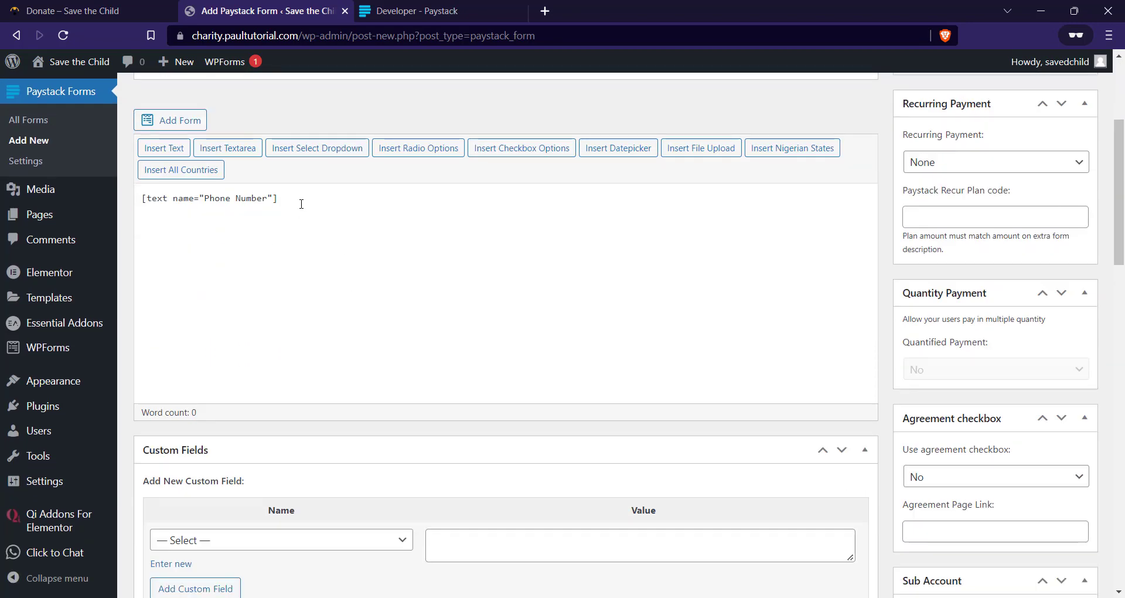
click(304, 204)
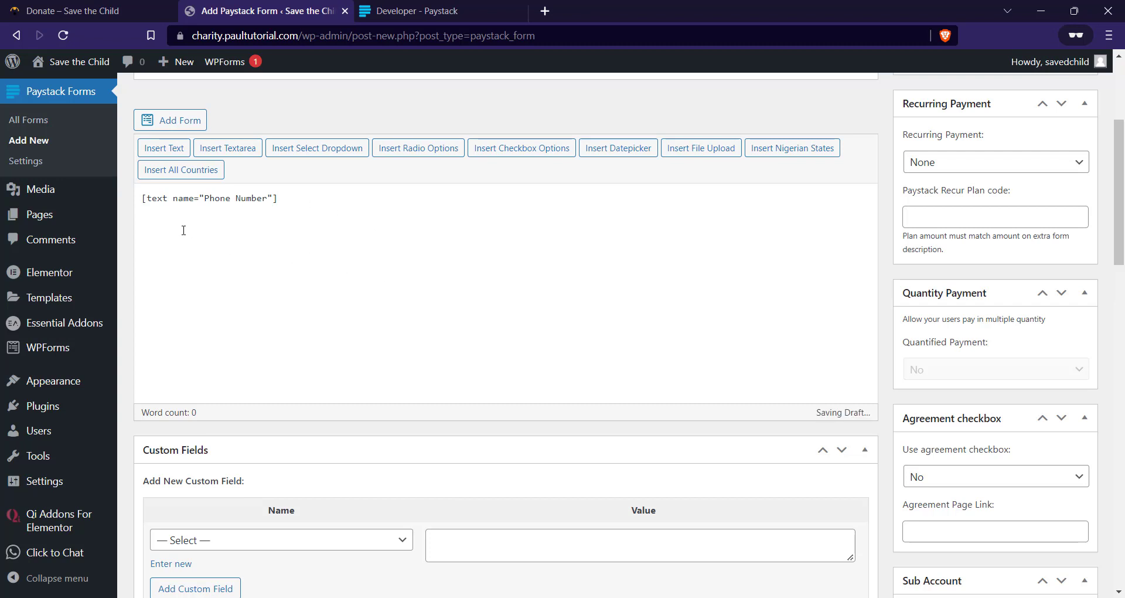
scroll(182, 231, up, 2)
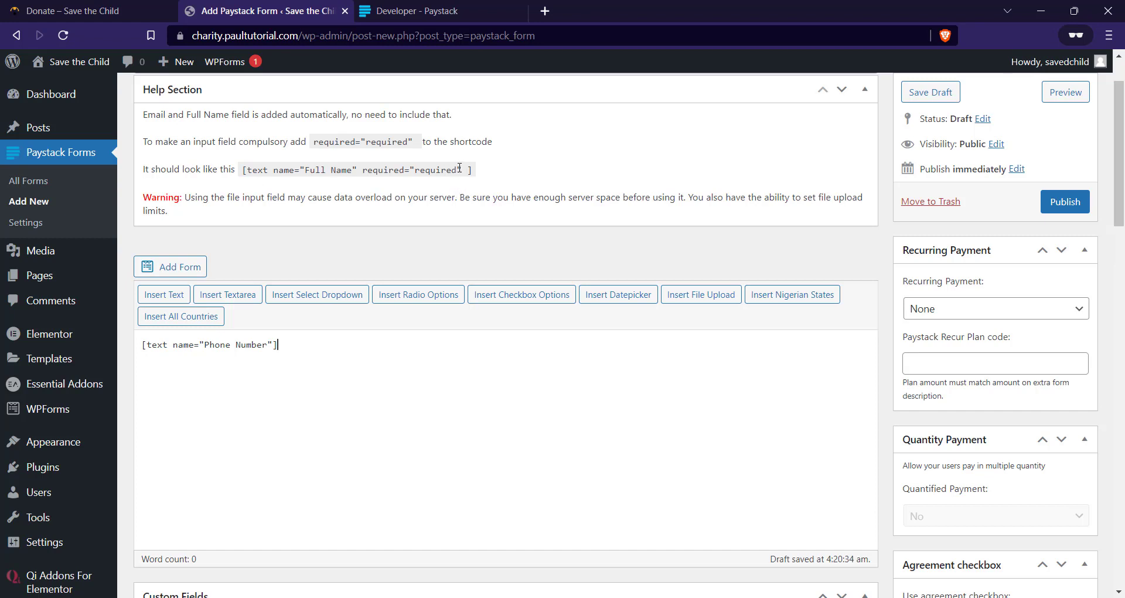
drag(461, 169, 363, 169)
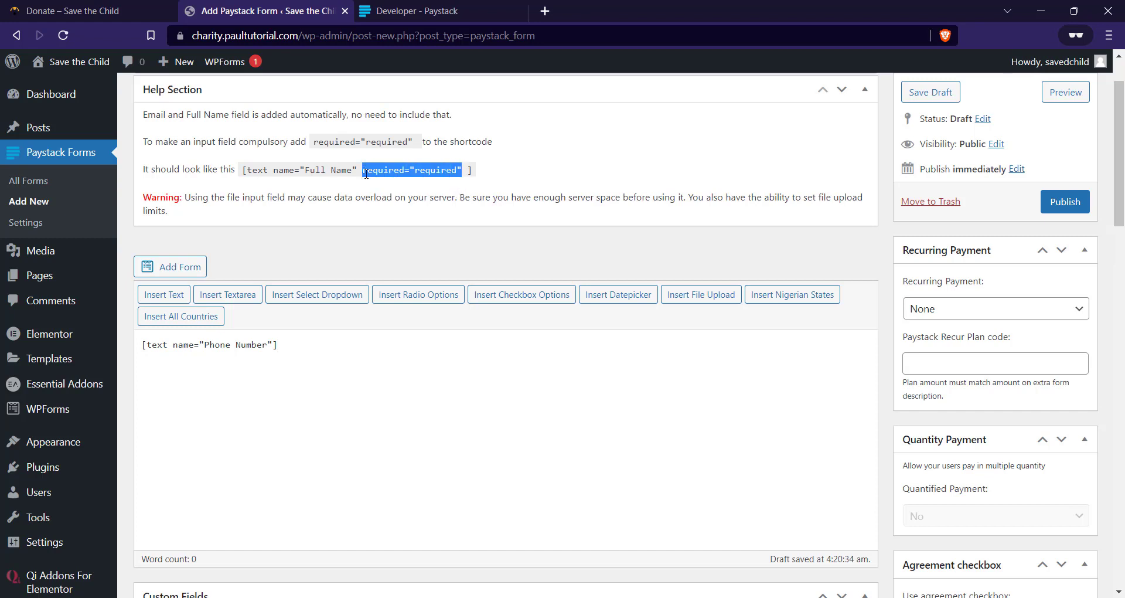
click(276, 347)
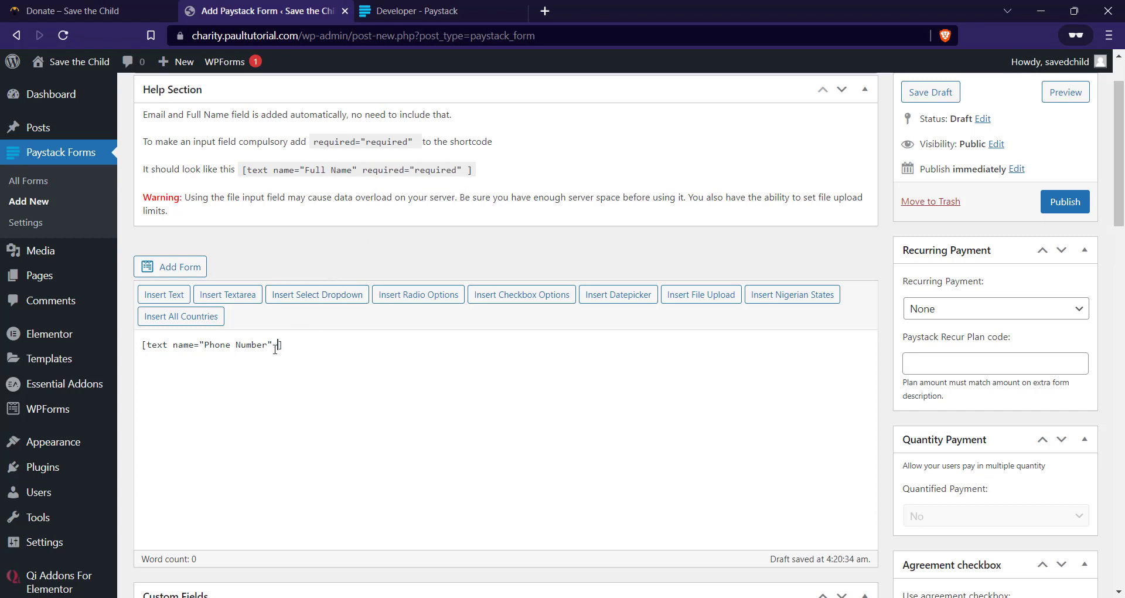
key(ctrl+v)
Insert the Nigerian states dropdown after the Phone Number shortcode and separate the two with a blank line.
click(418, 354)
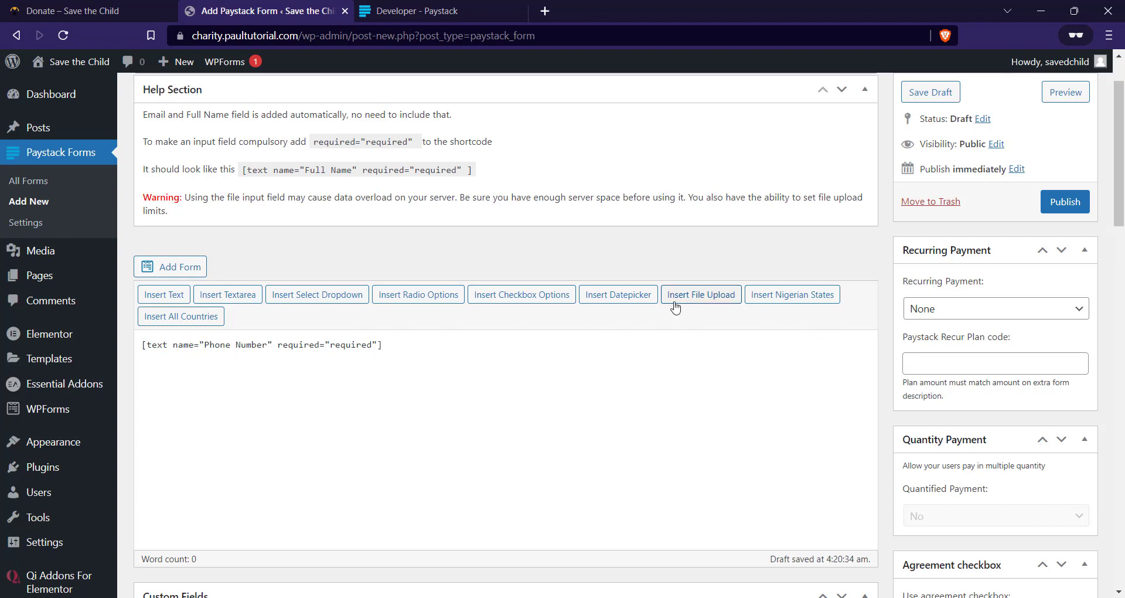
click(814, 304)
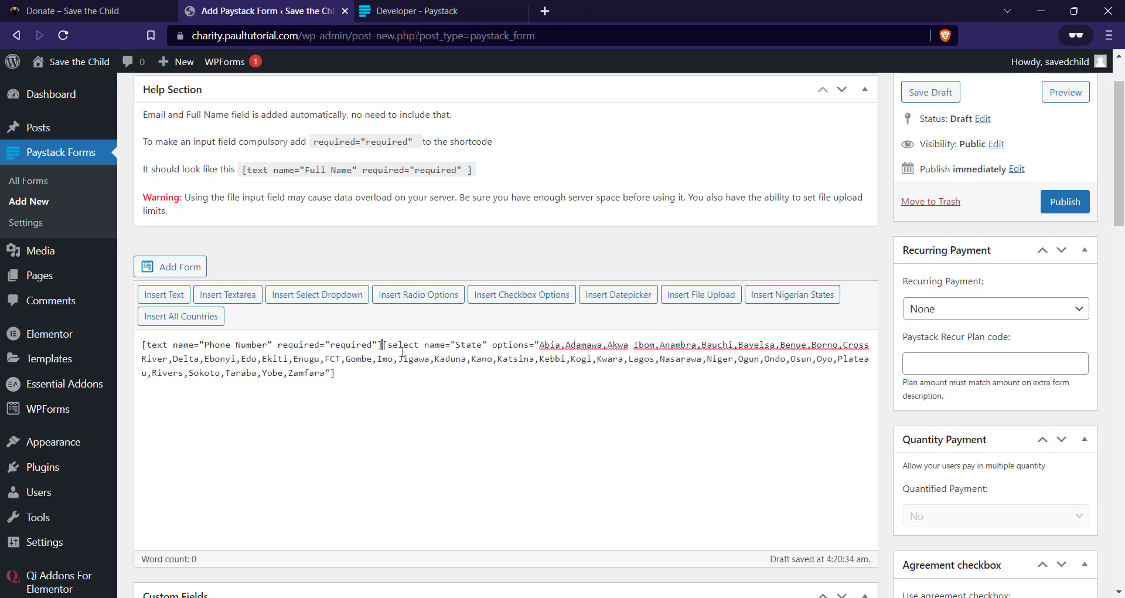
key(Return)
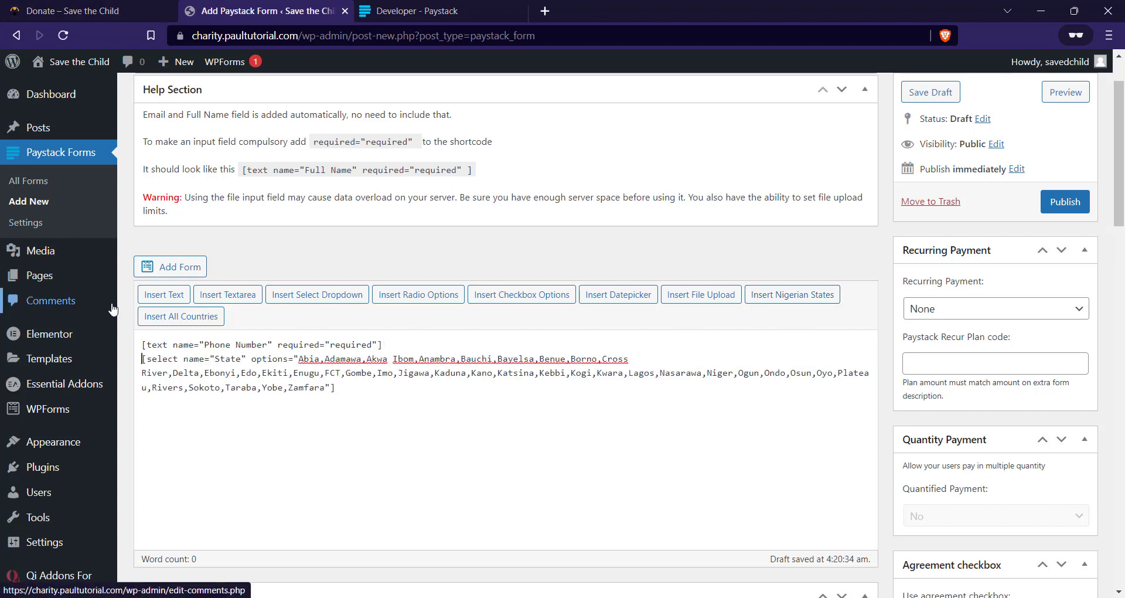
key(Return)
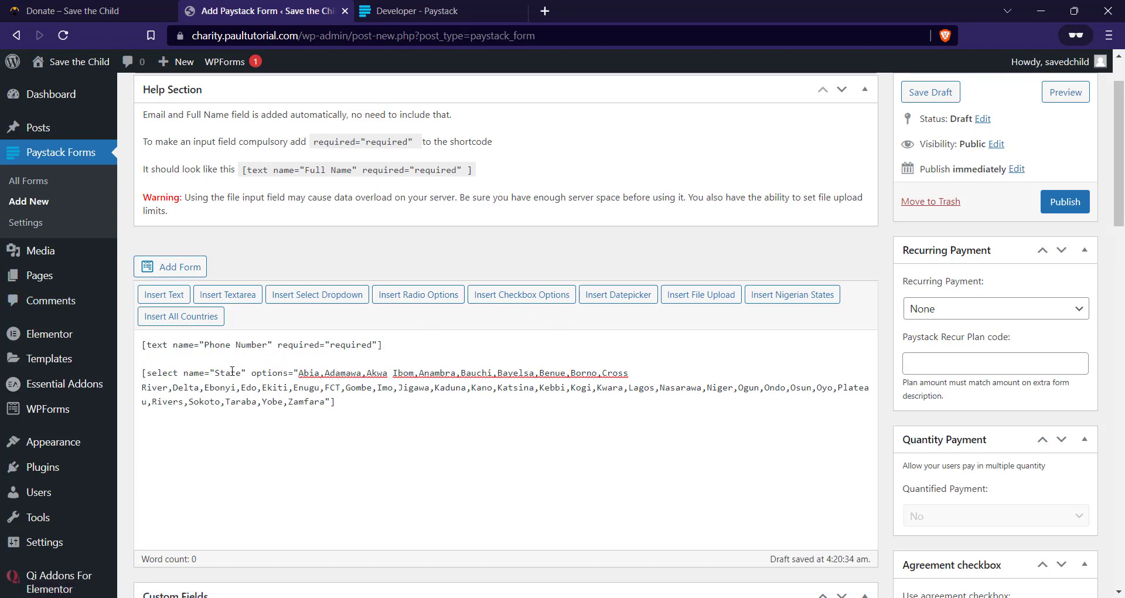
Rename the Nigerian states dropdown field to "Location" in its shortcode.
click(214, 373)
drag(215, 373, 241, 373)
key(Caps_Lock)
text(L)
key(Caps_Lock)
text(oc)
key(Caps_Lock)
text(ATION)
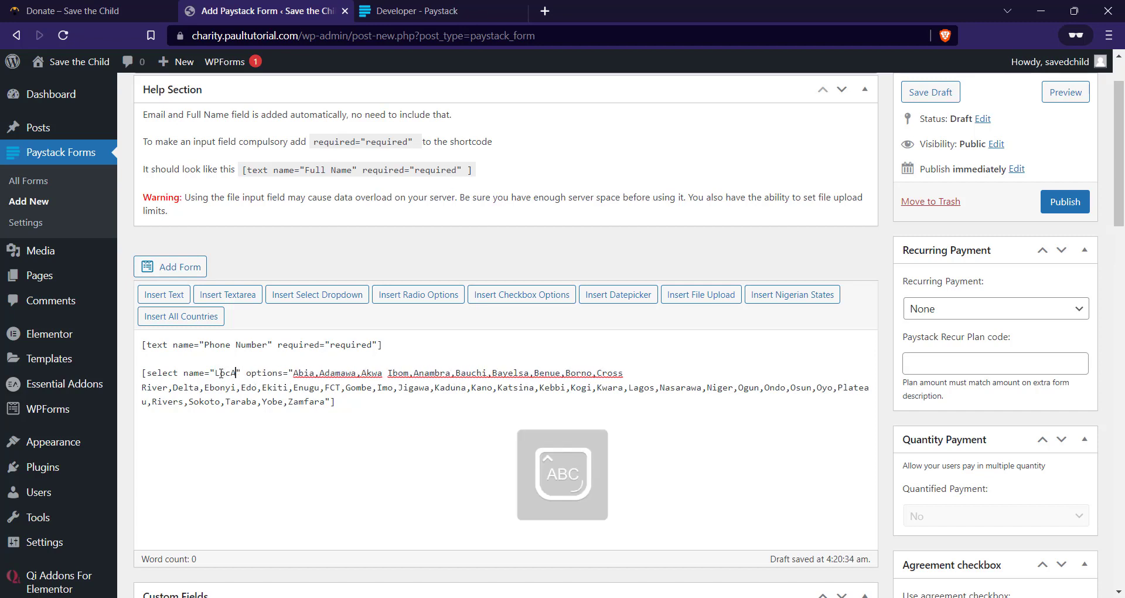
key(BackSpace)
key(BackSpace)
key(BackSpace)
key(BackSpace)
key(BackSpace)
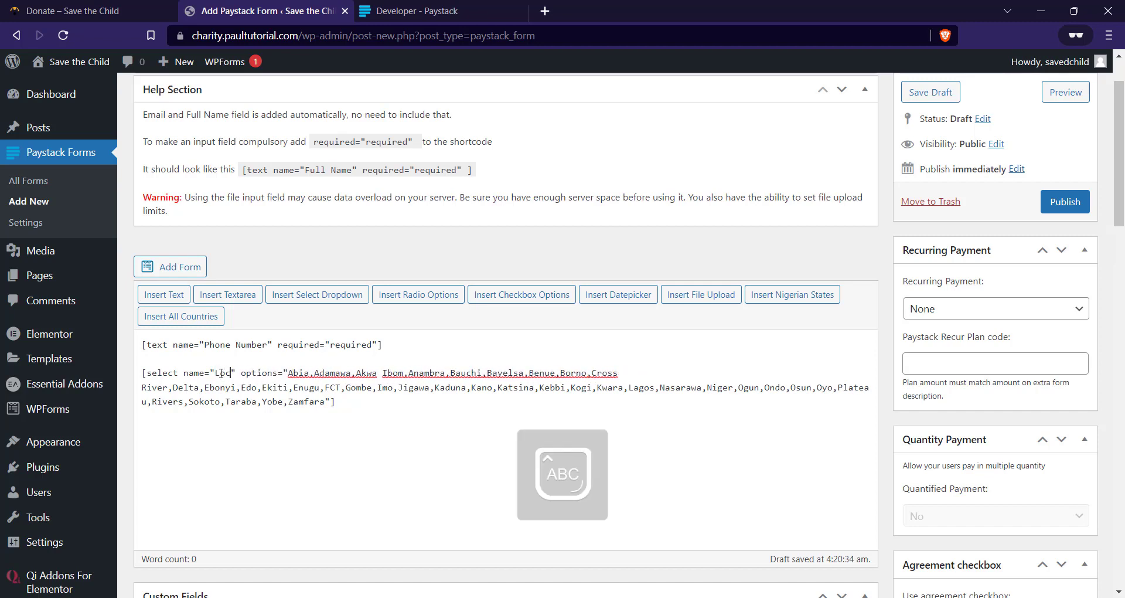
key(Caps_Lock)
text(ation)
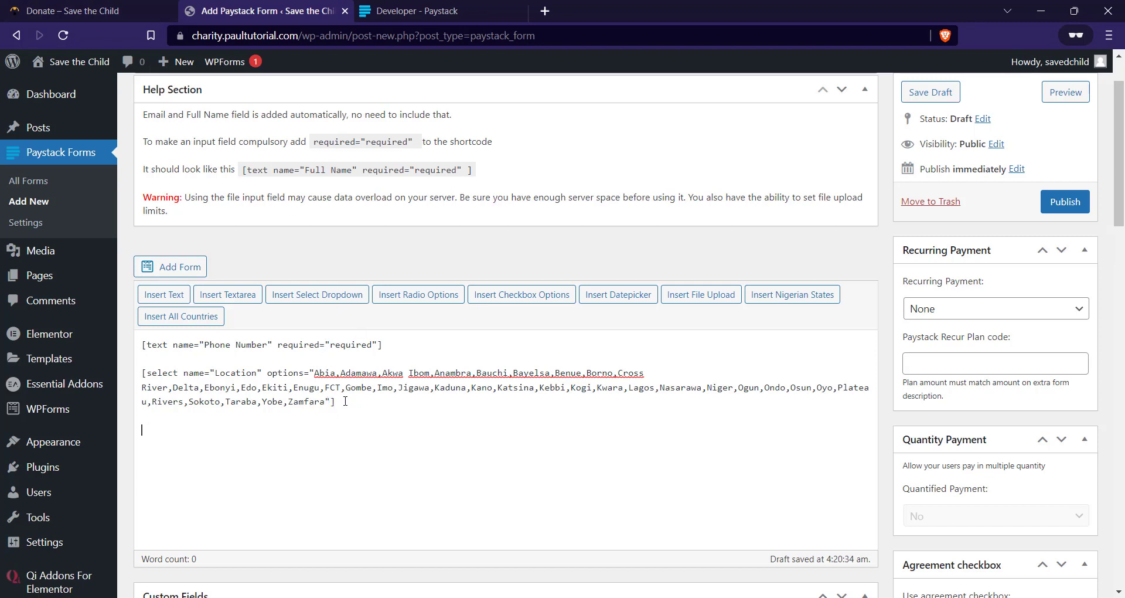
Insert a select dropdown below the Location field and name it "Age".
click(352, 305)
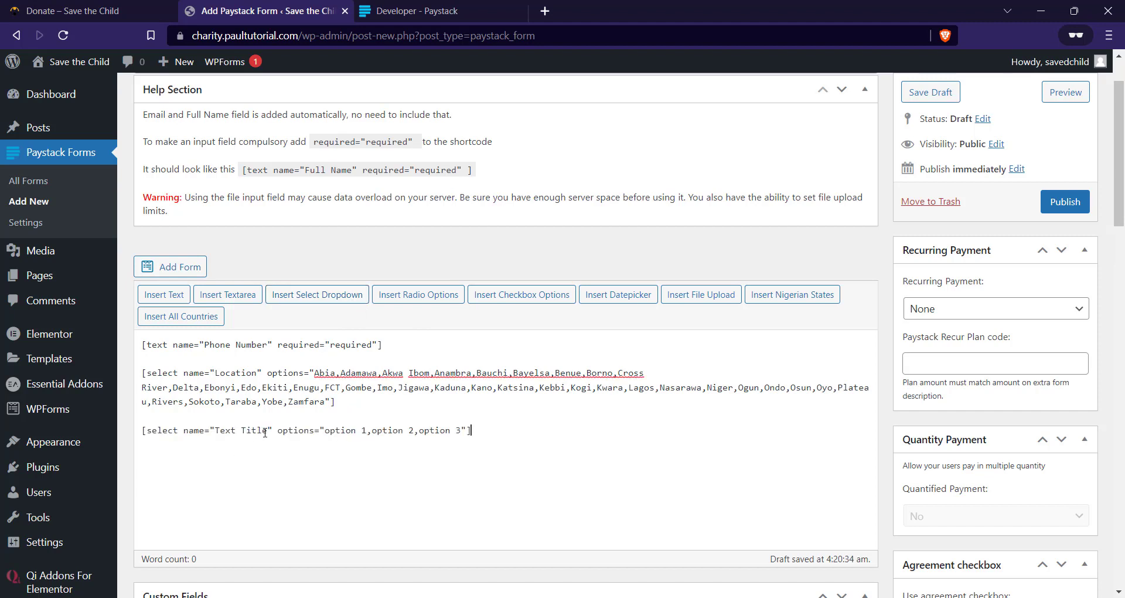
drag(269, 431, 215, 434)
text(Age)
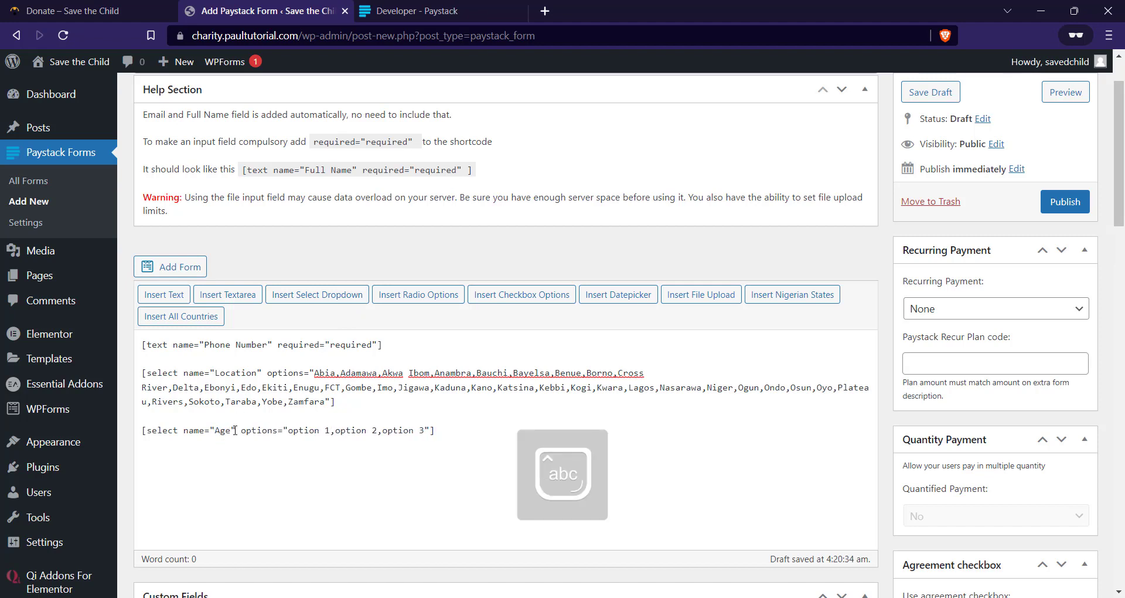
Replace the Age dropdown's placeholder options with 25, 30 and 40.
mouse_move(292, 431)
mouse_down()
mouse_move(341, 432)
mouse_move(306, 424)
mouse_up()
text(25,)
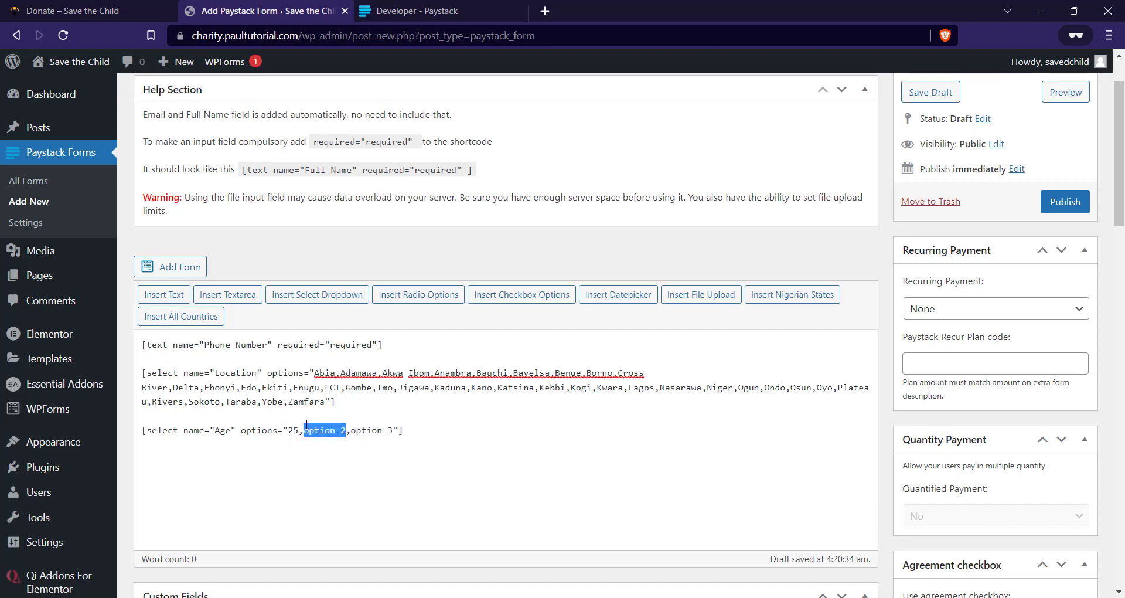
text(30)
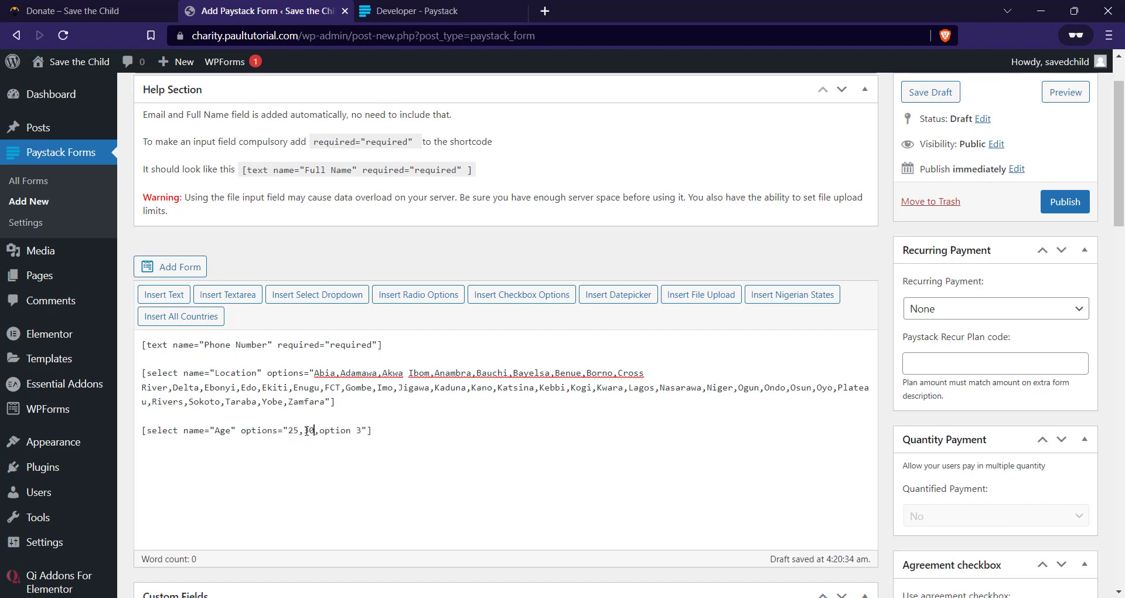
click(304, 431)
drag(367, 432, 326, 437)
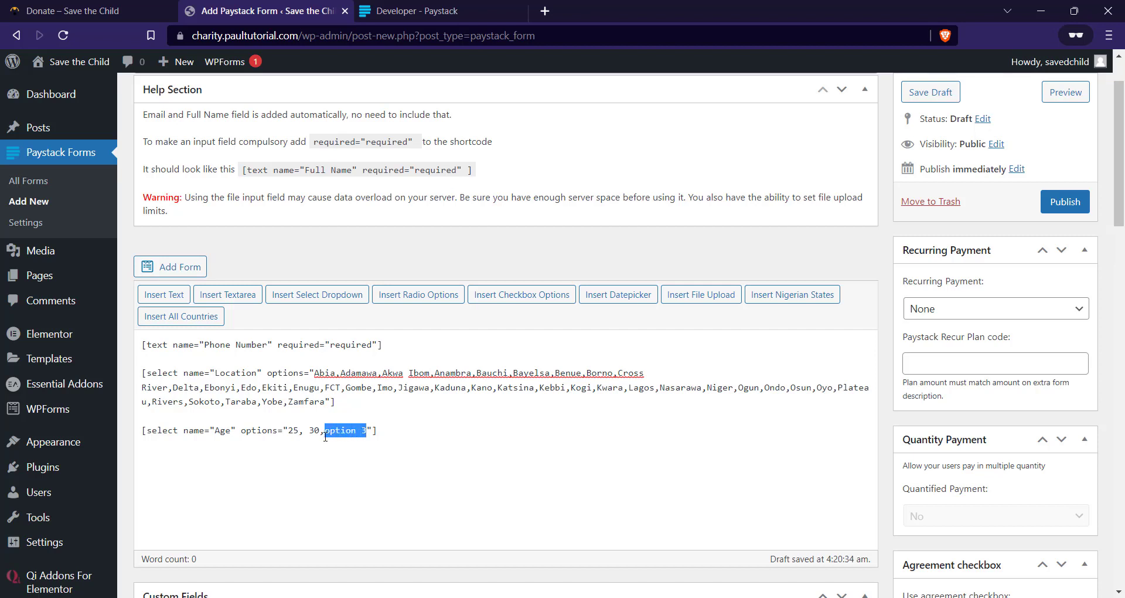
text(40)
Make the Age dropdown compulsory by copying required="required" from the help section into its shortcode.
double_click(373, 345)
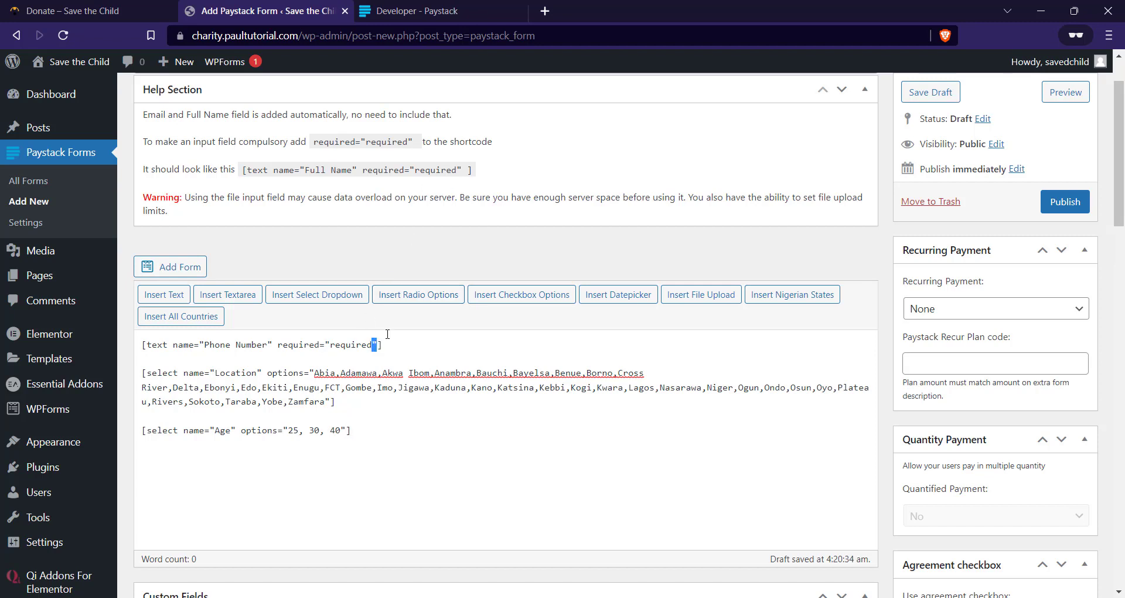
drag(463, 171, 367, 180)
key(ctrl+c)
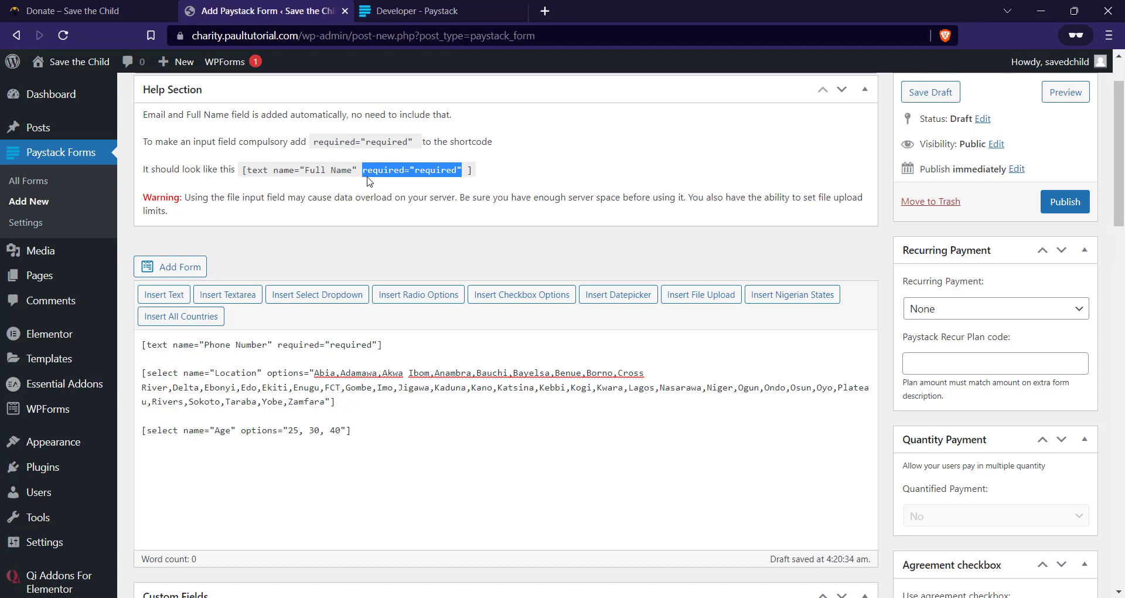
click(350, 430)
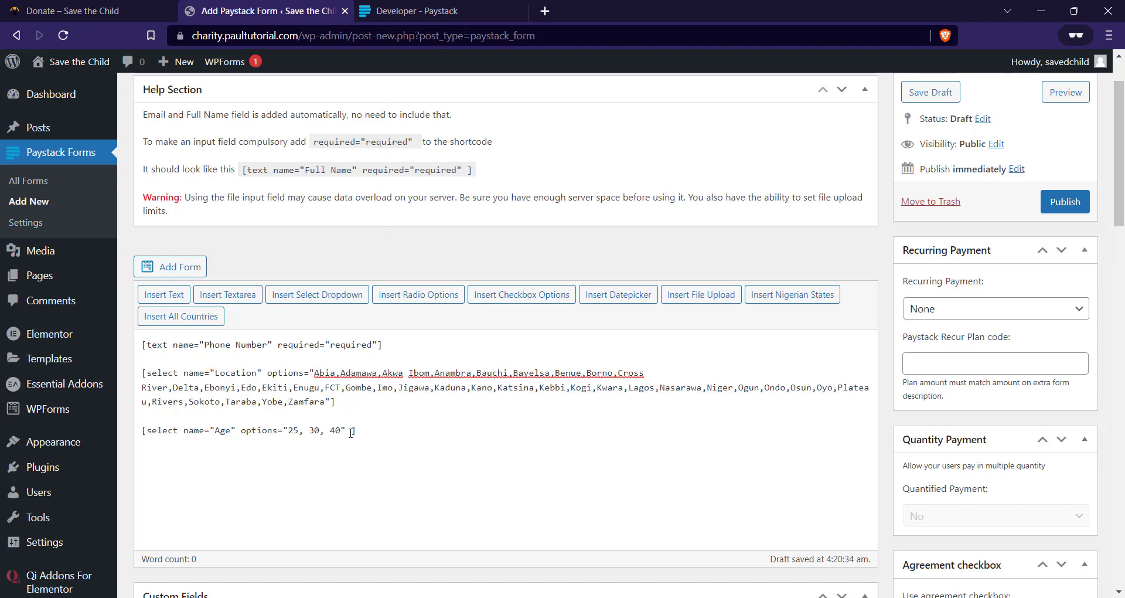
key(ctrl+v)
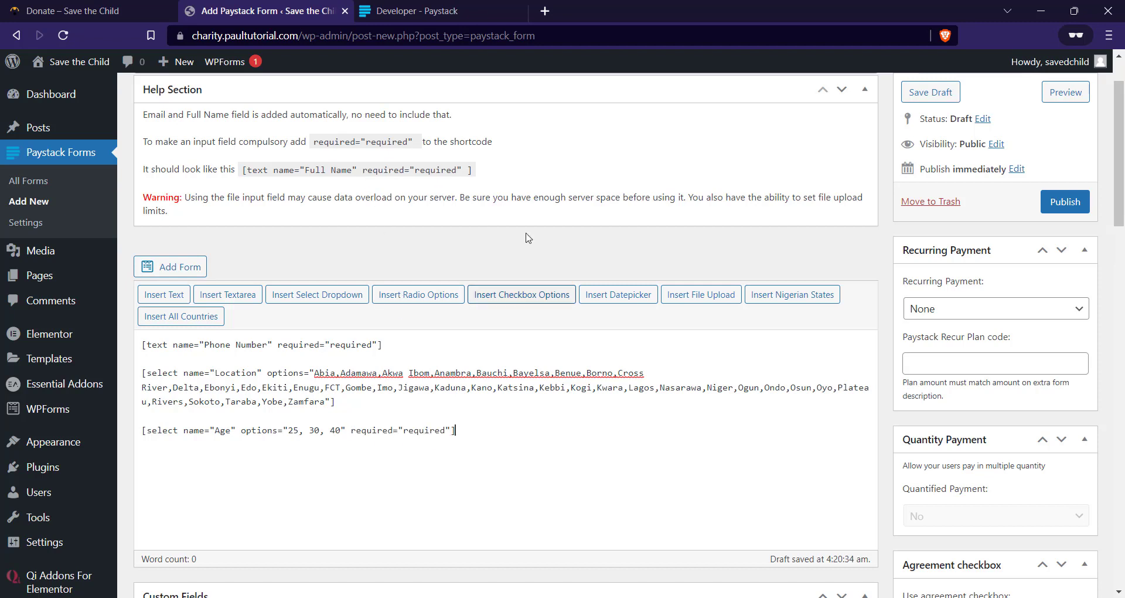
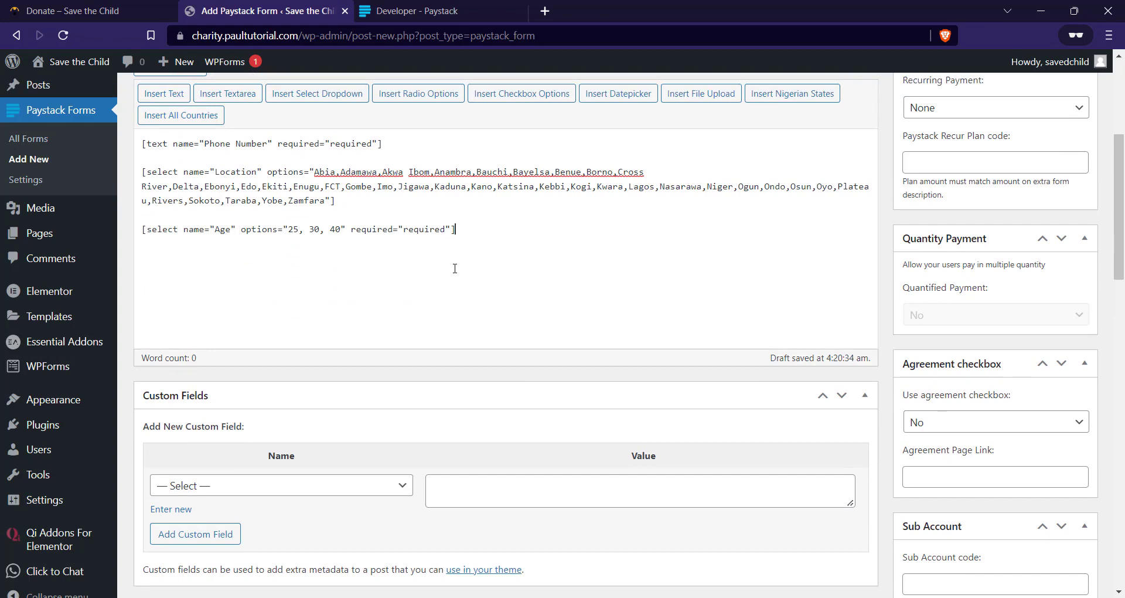
Remove the spaces after the commas between the Age dropdown's options.
scroll(442, 301, down, 4)
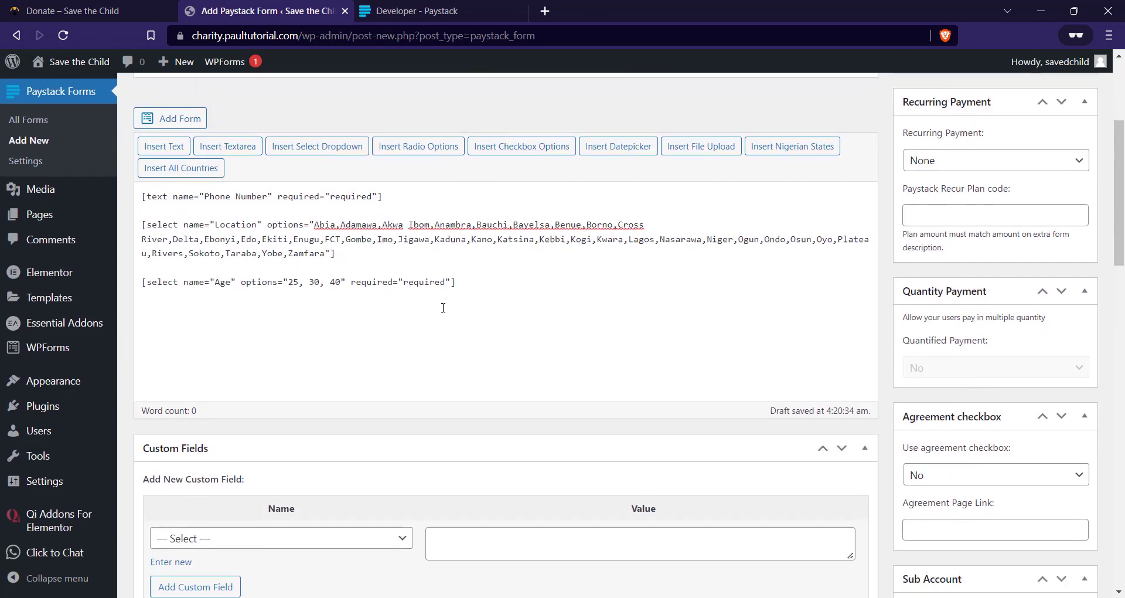
scroll(449, 267, up, 2)
scroll(449, 267, up, 1)
click(310, 284)
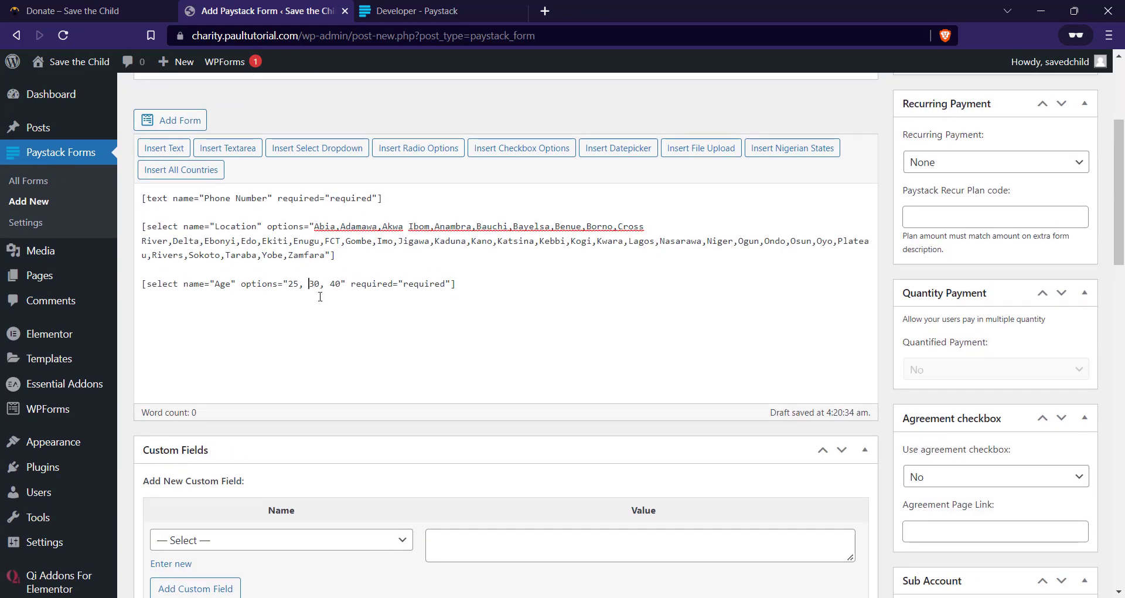
key(BackSpace)
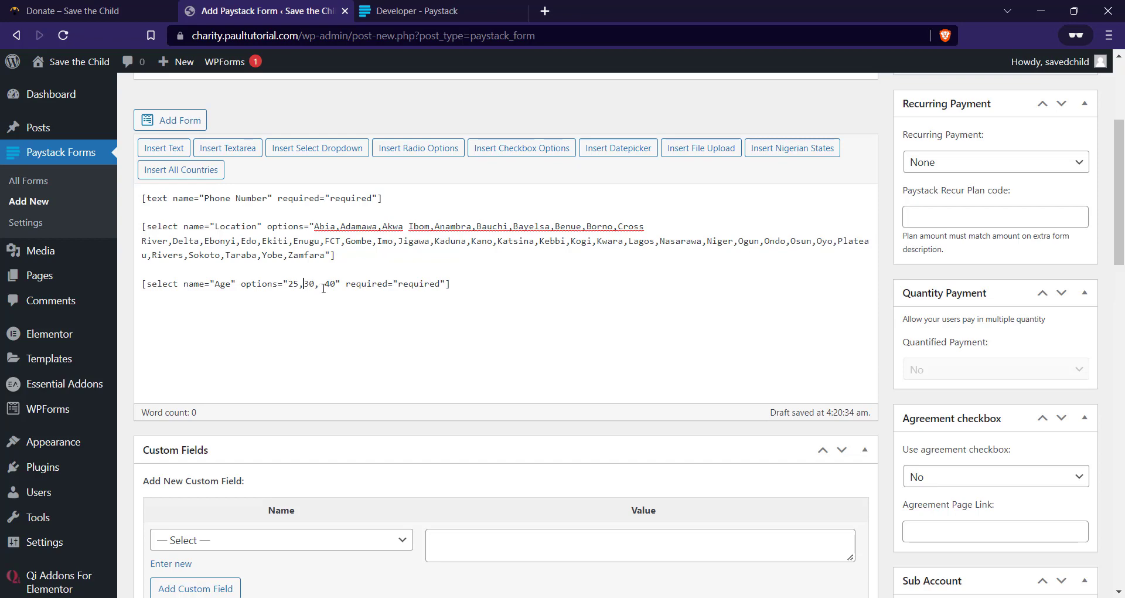
click(324, 285)
key(BackSpace)
Check the available currencies in the Extra Form Description section and select Nigerian Naira for the form.
scroll(445, 228, down, 5)
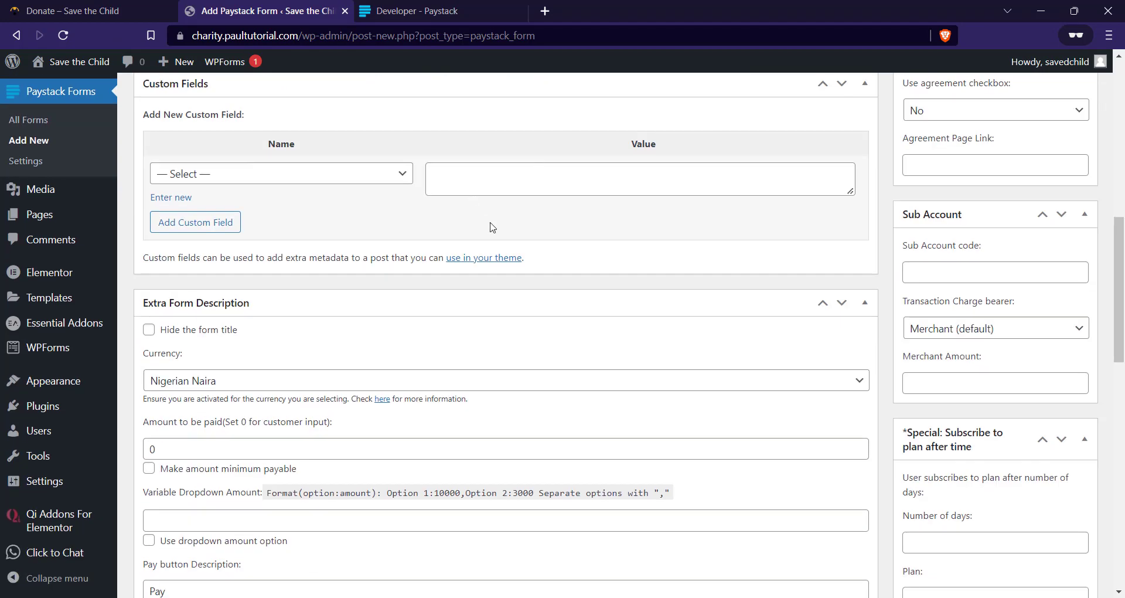
scroll(410, 229, up, 2)
scroll(345, 231, down, 5)
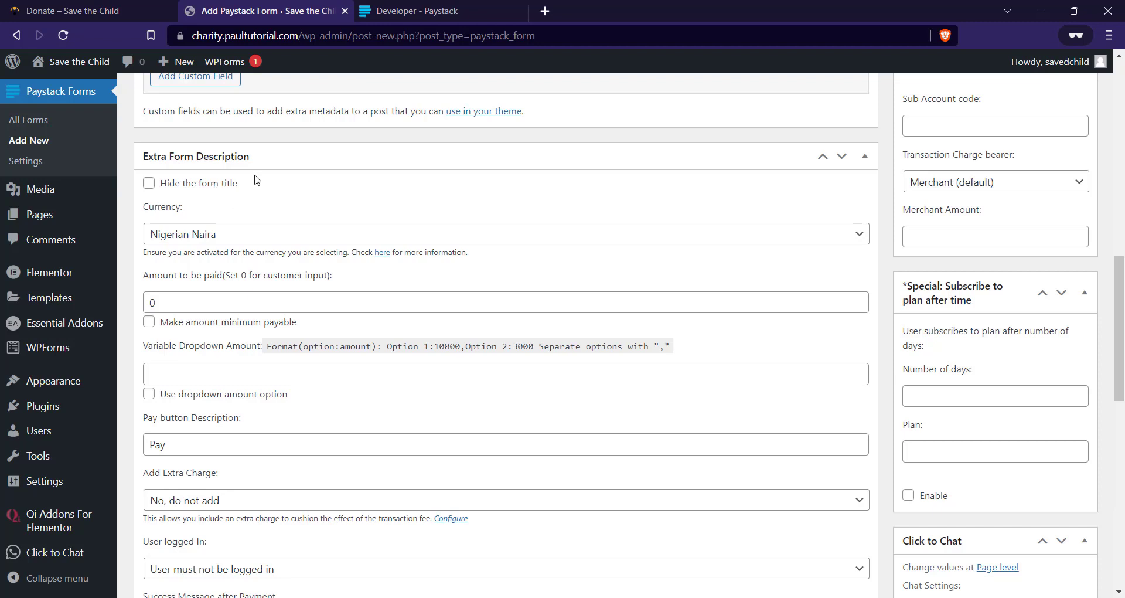
scroll(256, 178, down, 1)
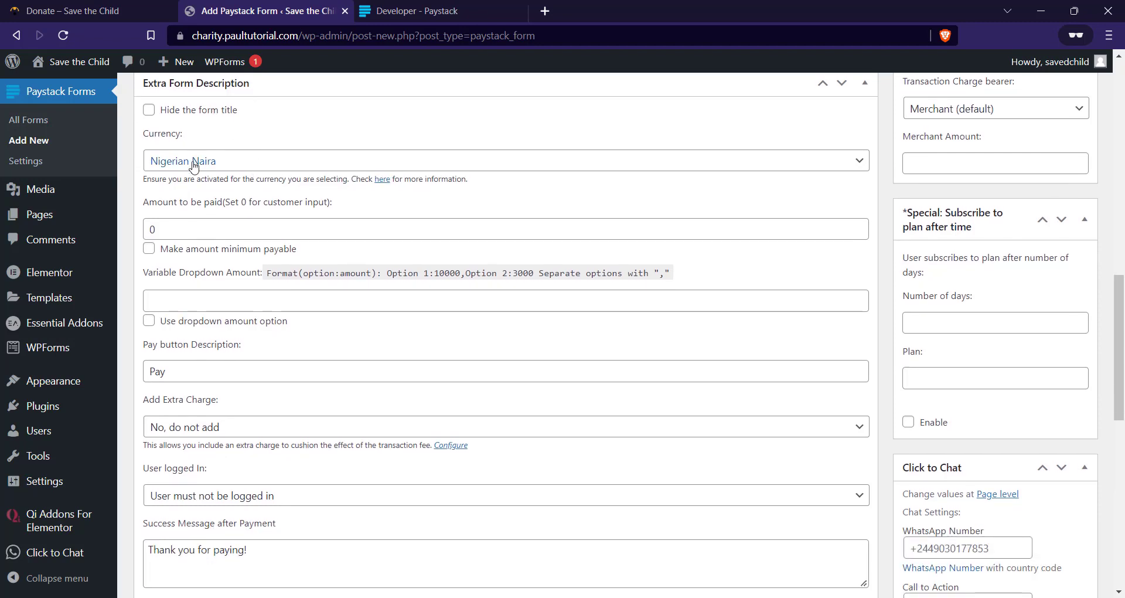
click(227, 166)
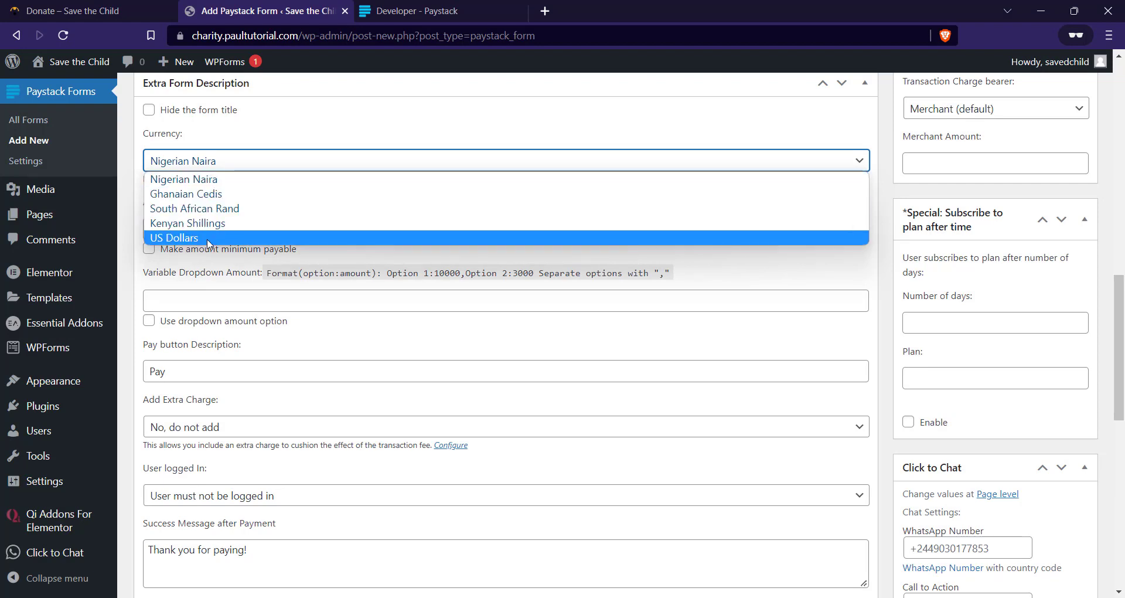
click(280, 181)
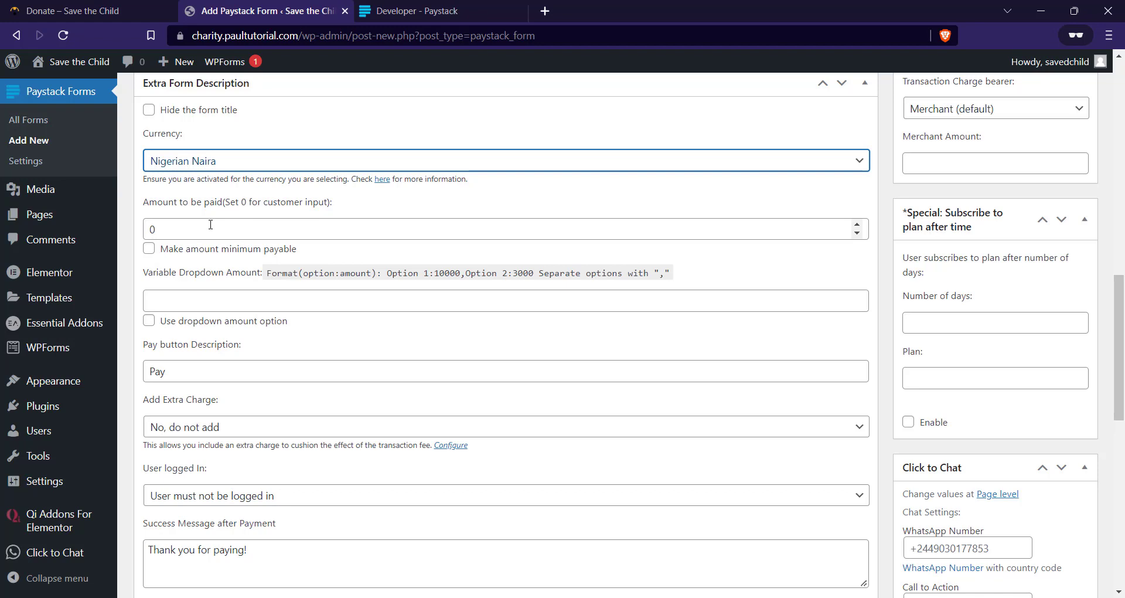
Set the amount to be paid to 2000 and make it the minimum payable amount.
double_click(207, 229)
text(2000)
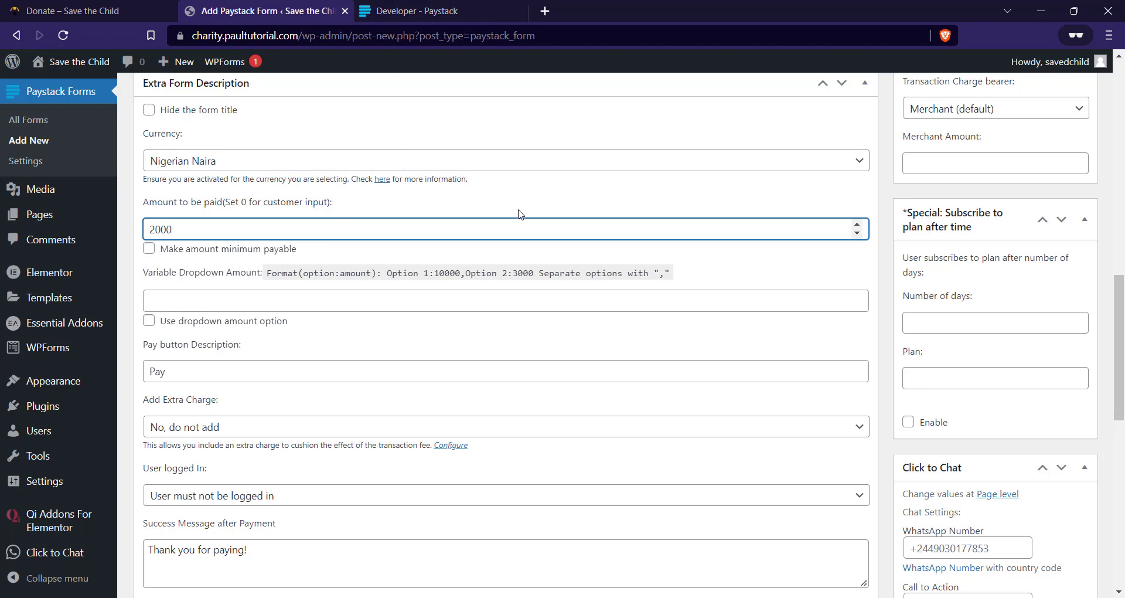
click(149, 249)
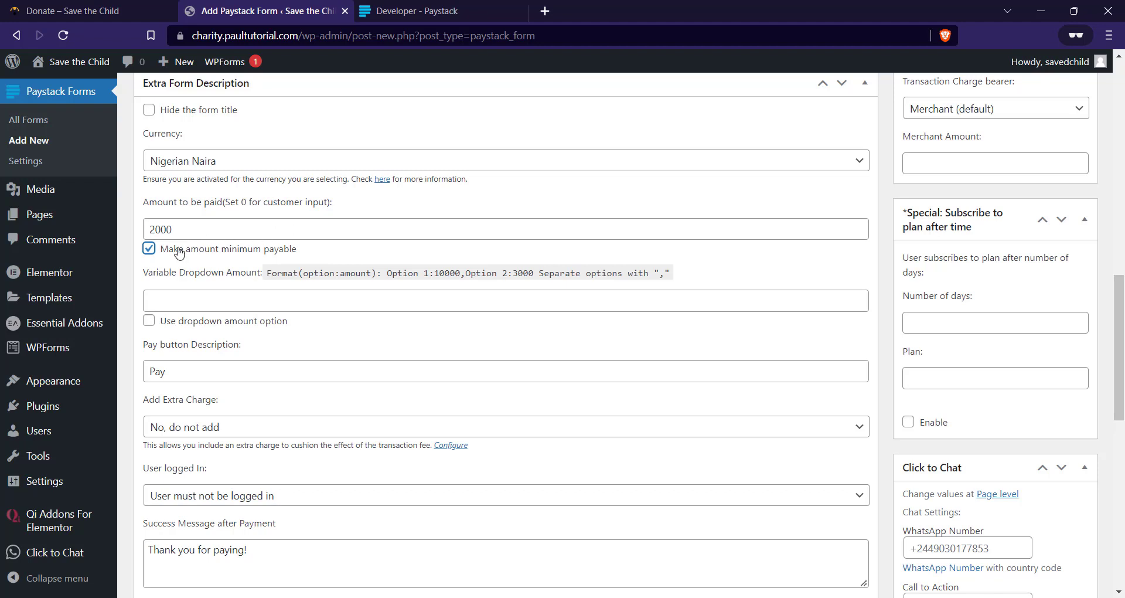
scroll(288, 264, down, 1)
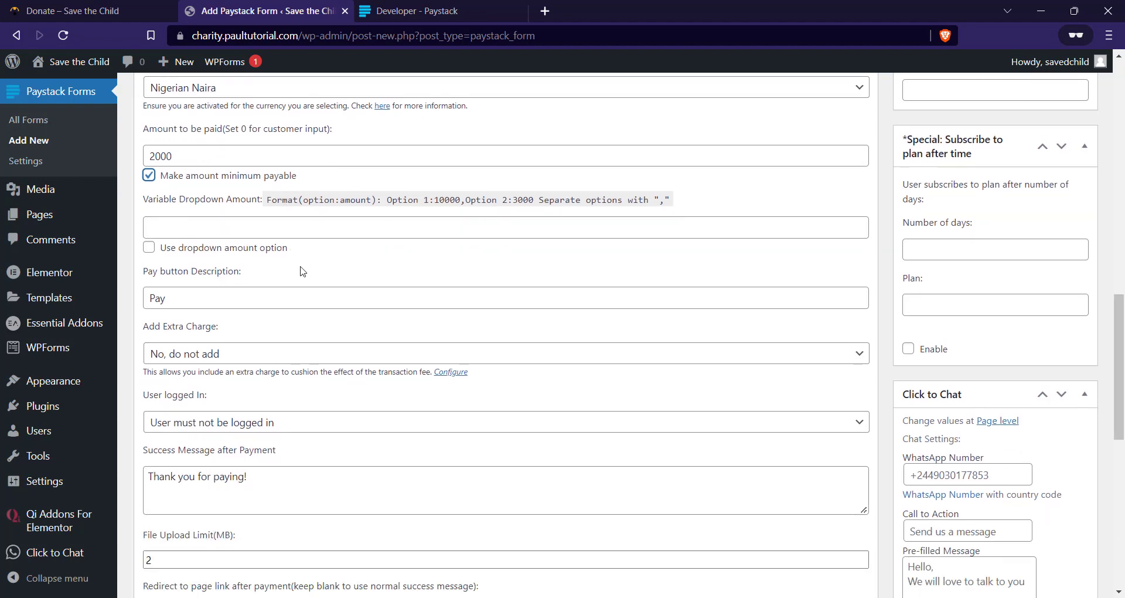
scroll(294, 268, up, 1)
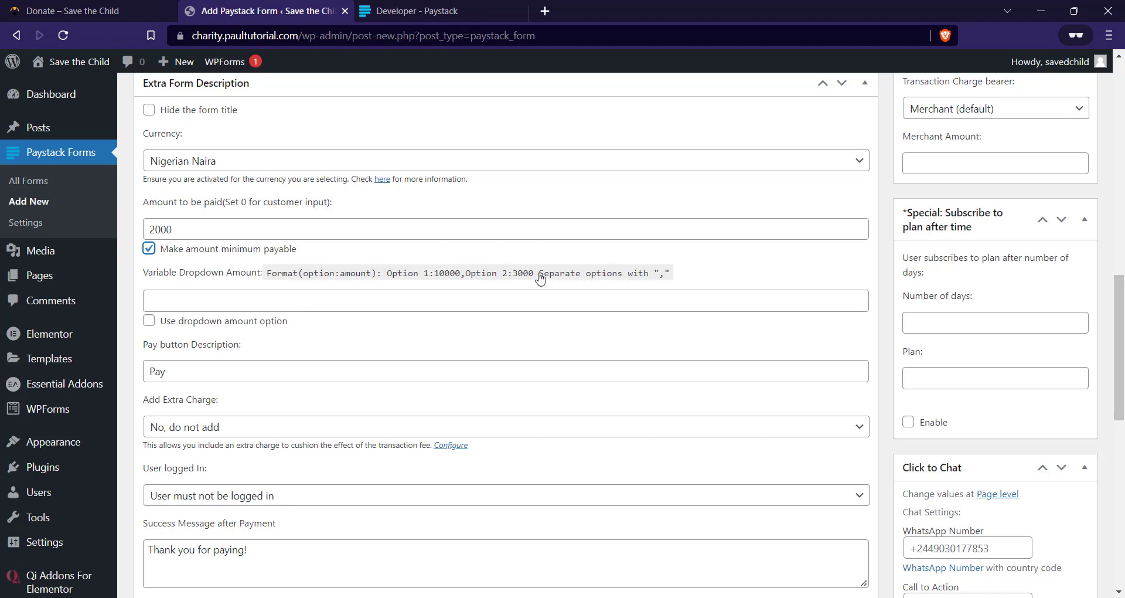
Try the variable dropdown amounts Basic:10000,Pro:3000, adapted from the sample format, and clear the field again.
drag(533, 277, 390, 285)
key(ctrl+c)
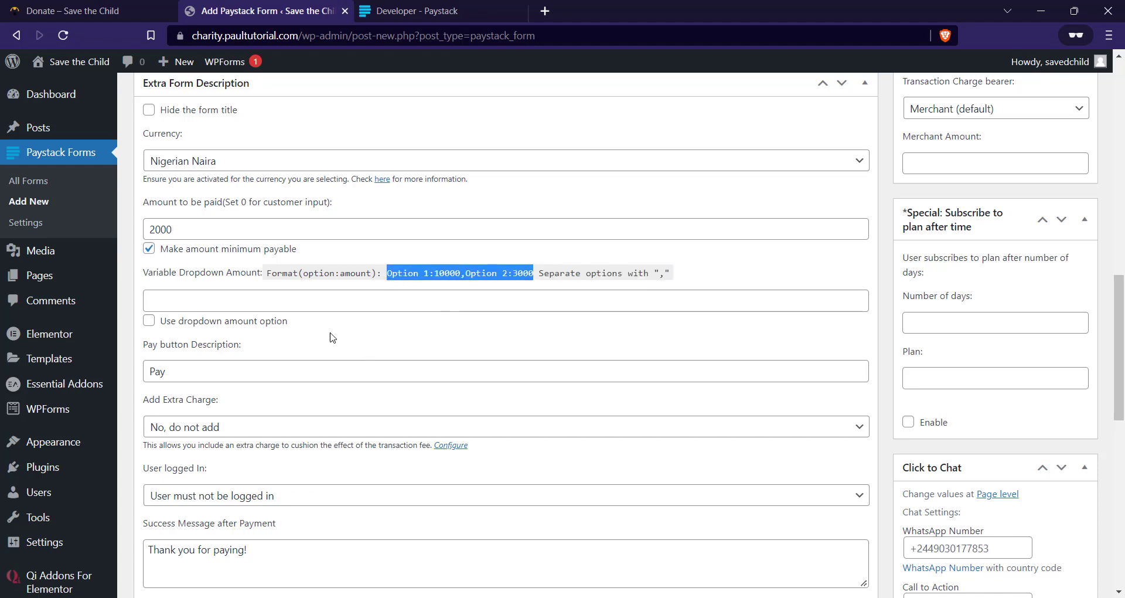
click(290, 307)
key(ctrl+v)
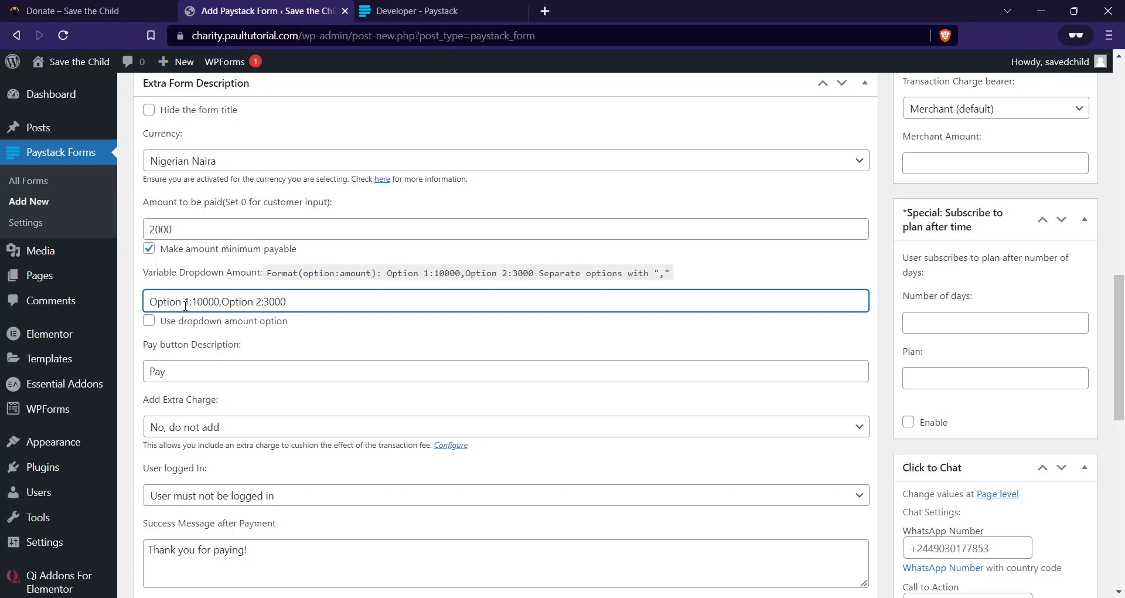
drag(190, 300, 151, 301)
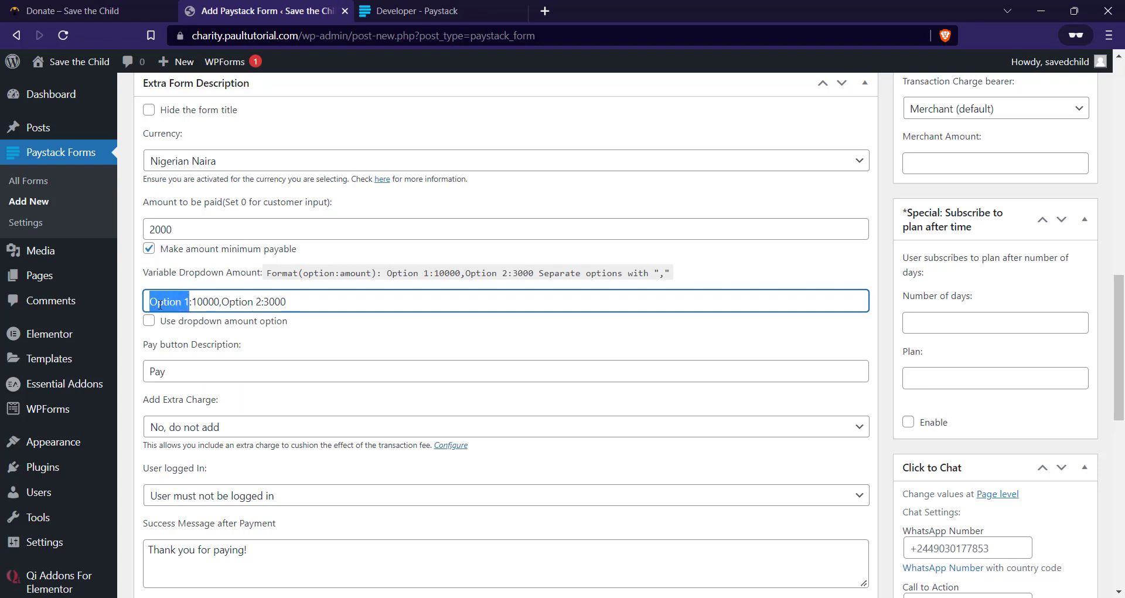
text(Basic)
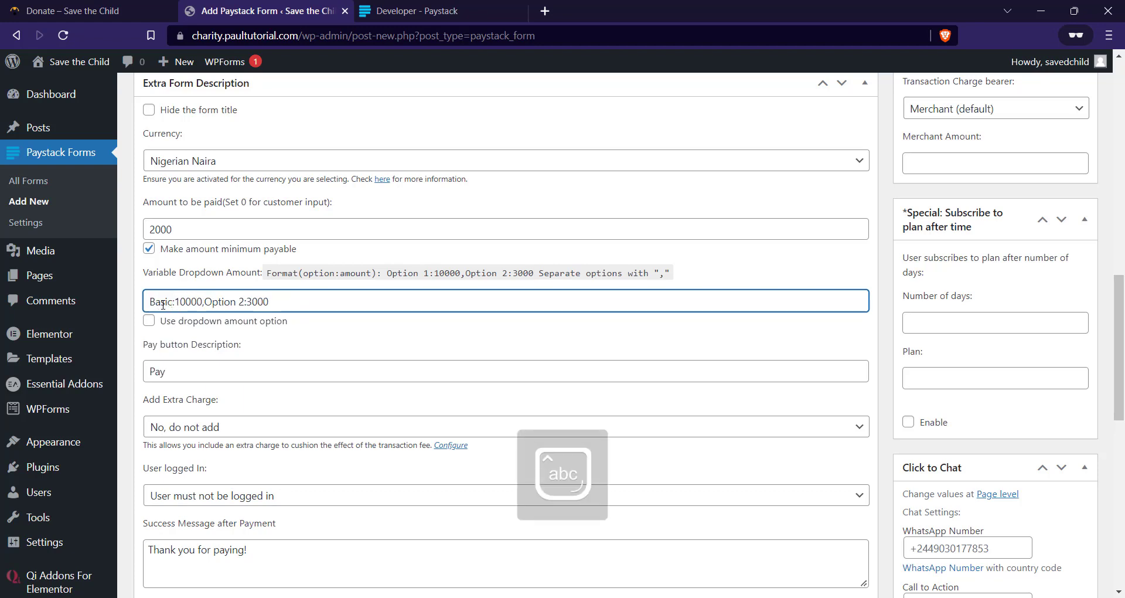
drag(205, 300, 239, 300)
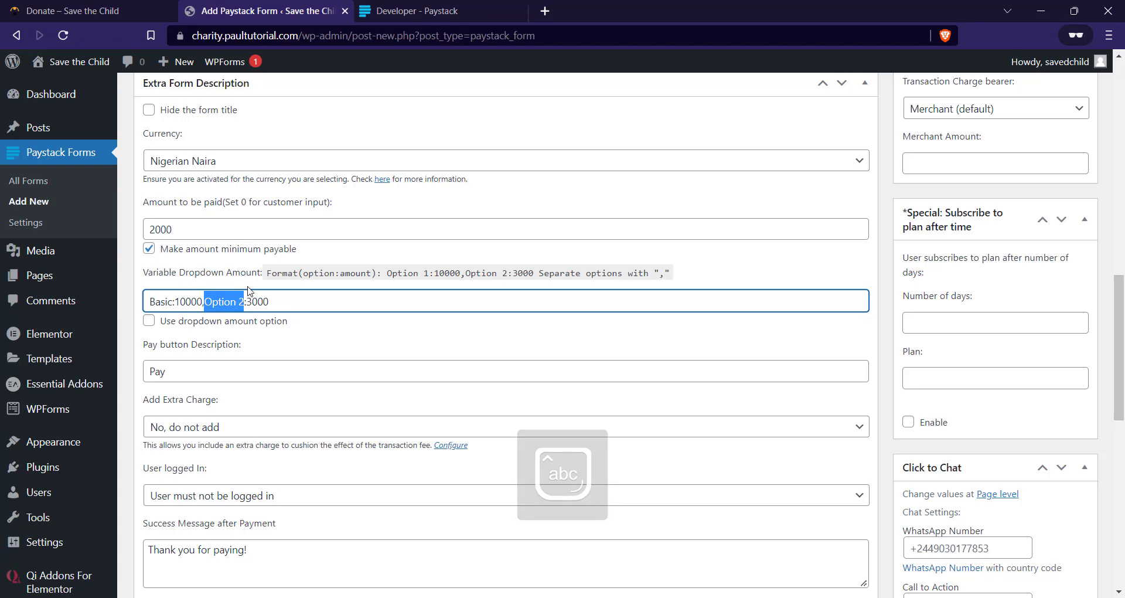
text(Pro)
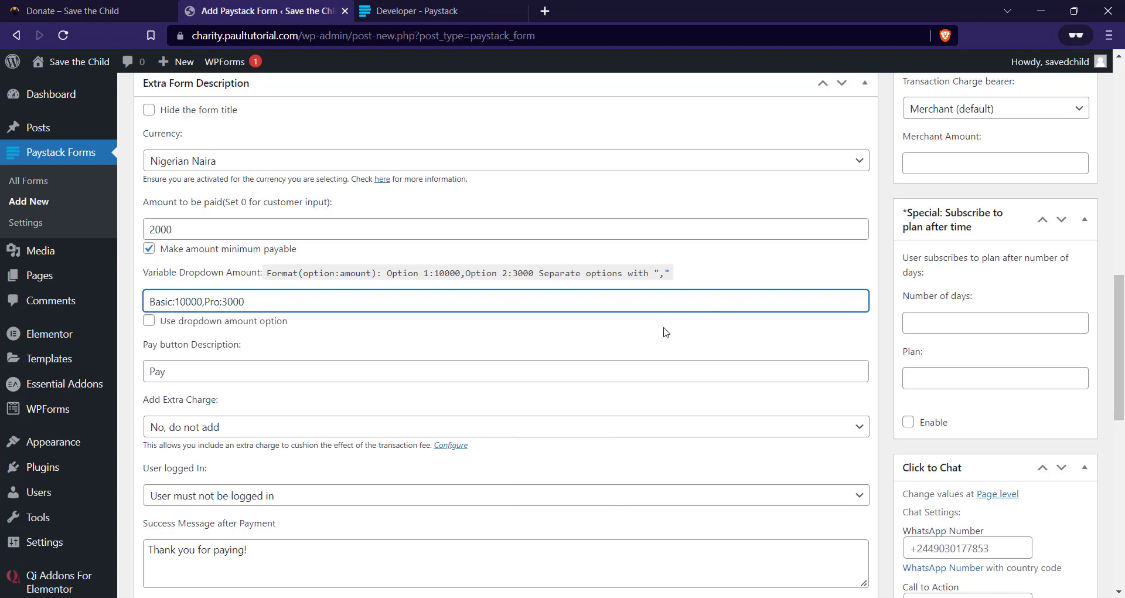
drag(258, 301, 124, 302)
key(BackSpace)
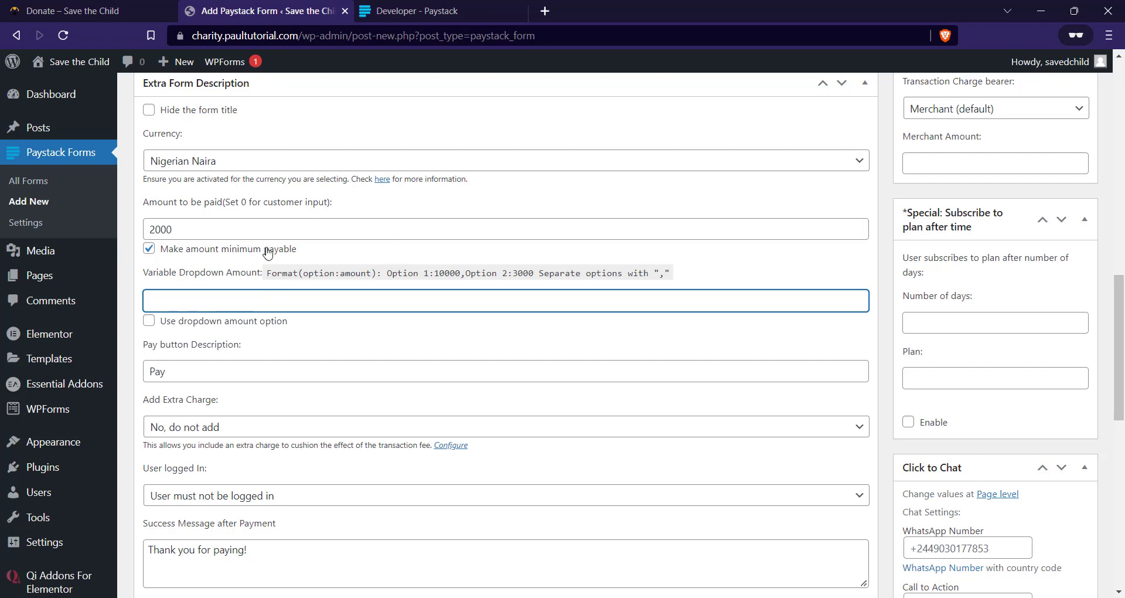
Check the payment button at the end of the donation form on the live Donate page.
scroll(268, 254, down, 2)
mouse_move(114, 222)
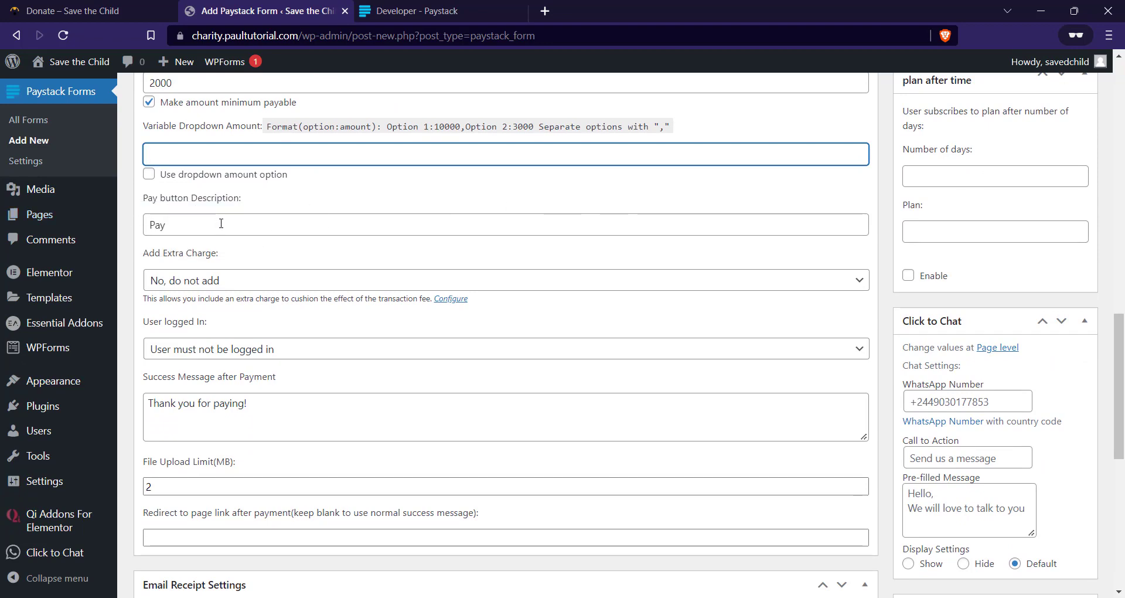
click(88, 10)
scroll(570, 352, down, 6)
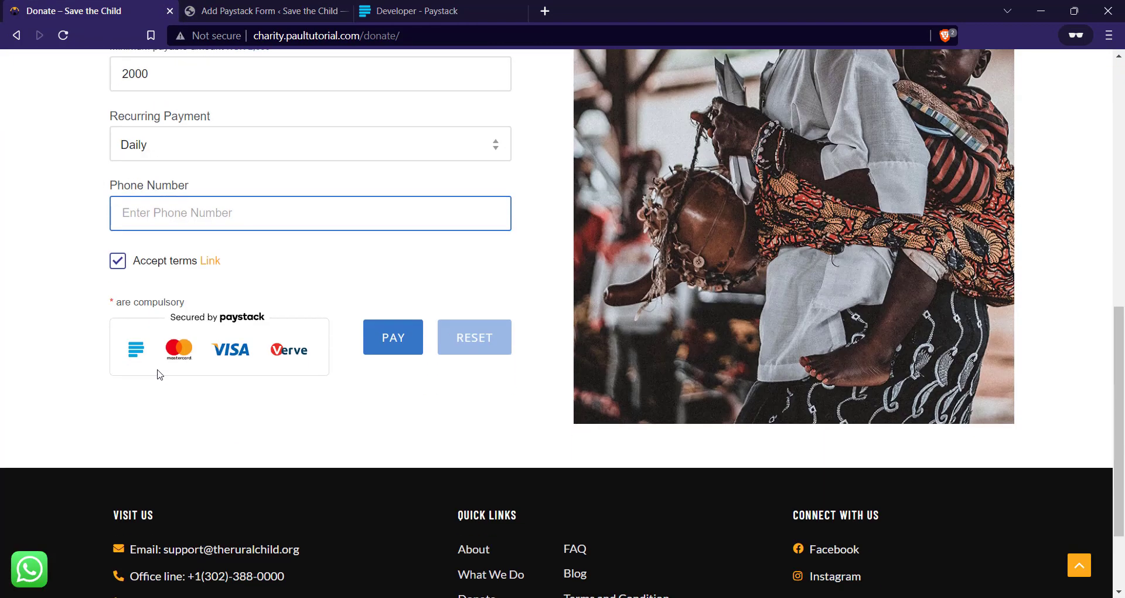
click(402, 335)
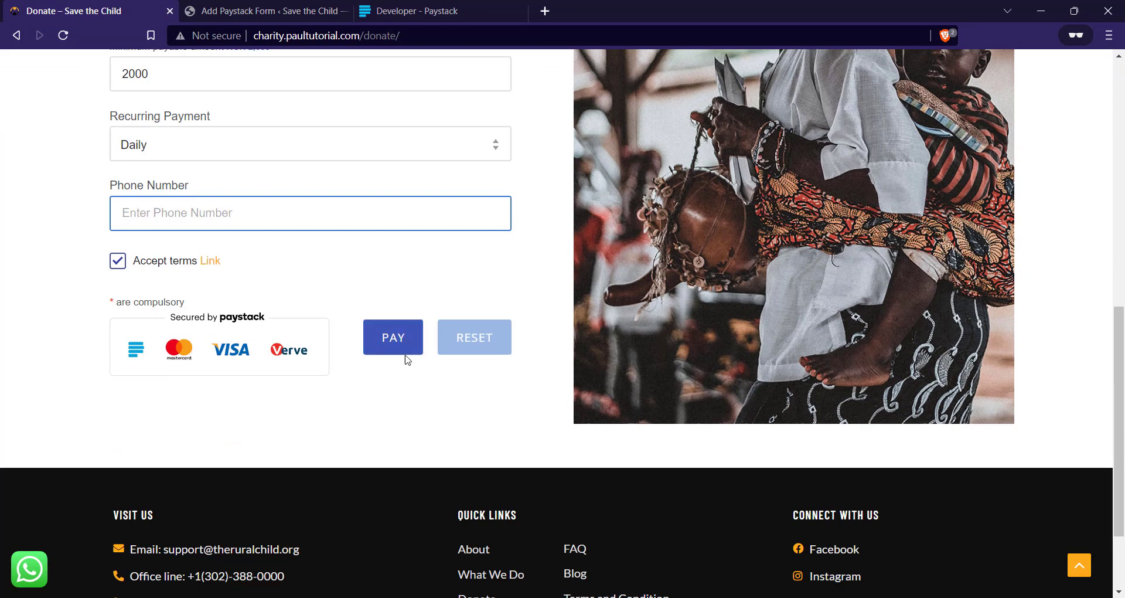
Set the form's pay button description to Donate in the Paystack form editor.
click(273, 3)
drag(176, 225, 122, 237)
key(Caps_Lock)
key(BackSpace)
text(Do)
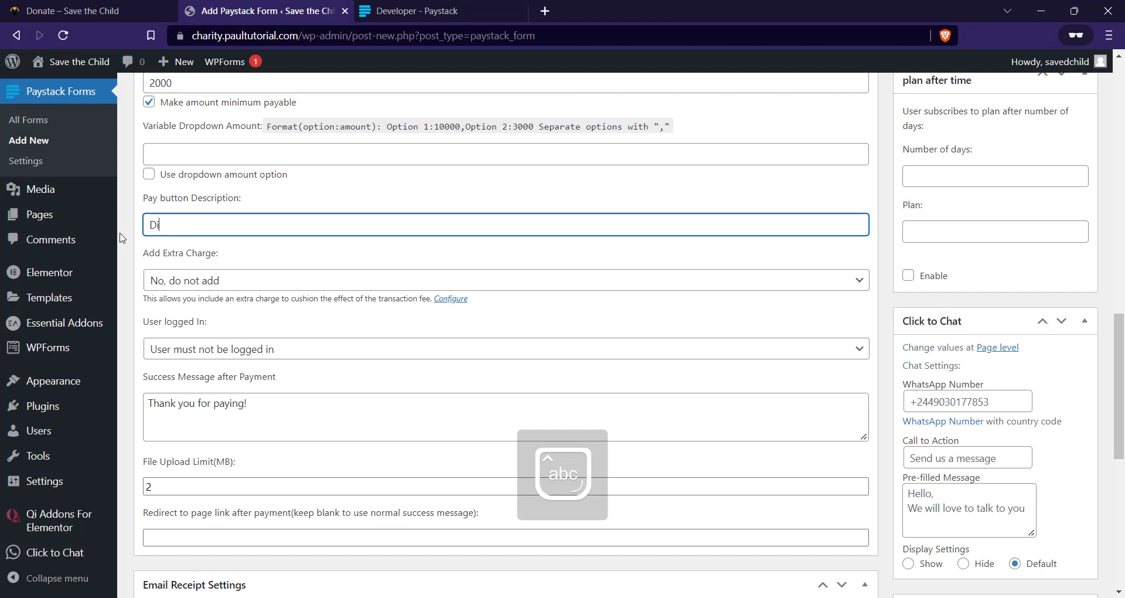
text(nate)
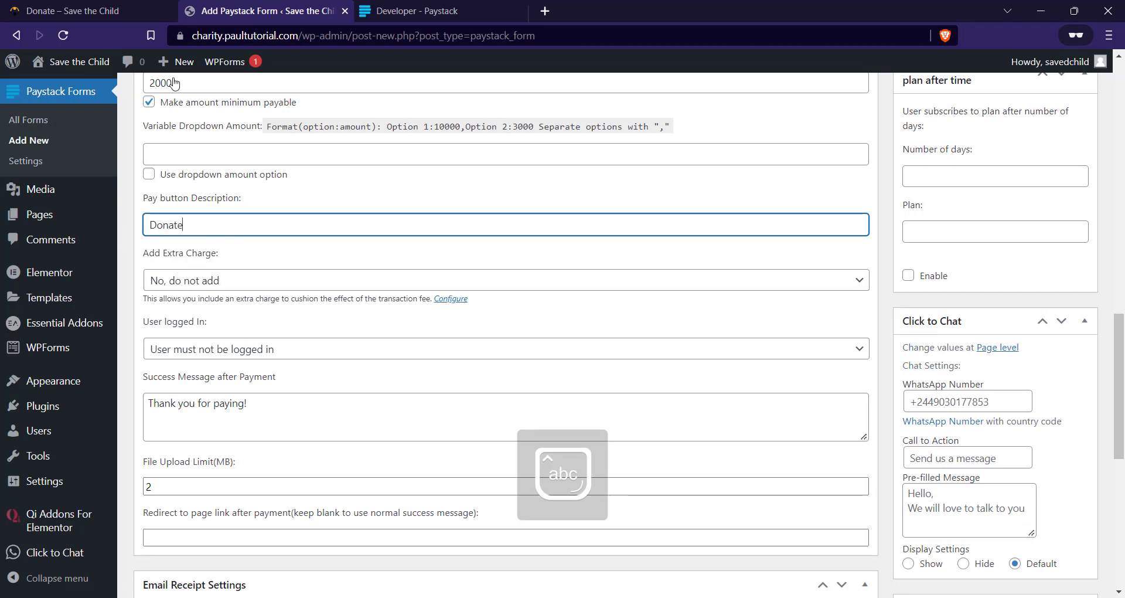
Change the success message after payment to "Thank you for your Donation! Really appreciarte".
scroll(253, 255, down, 1)
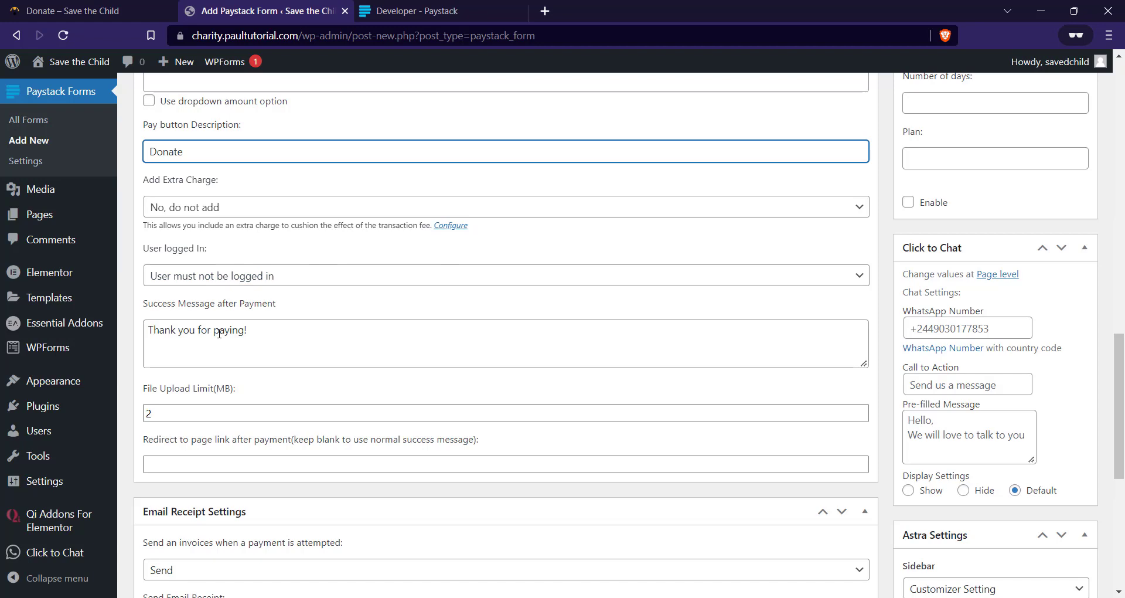
scroll(339, 246, down, 1)
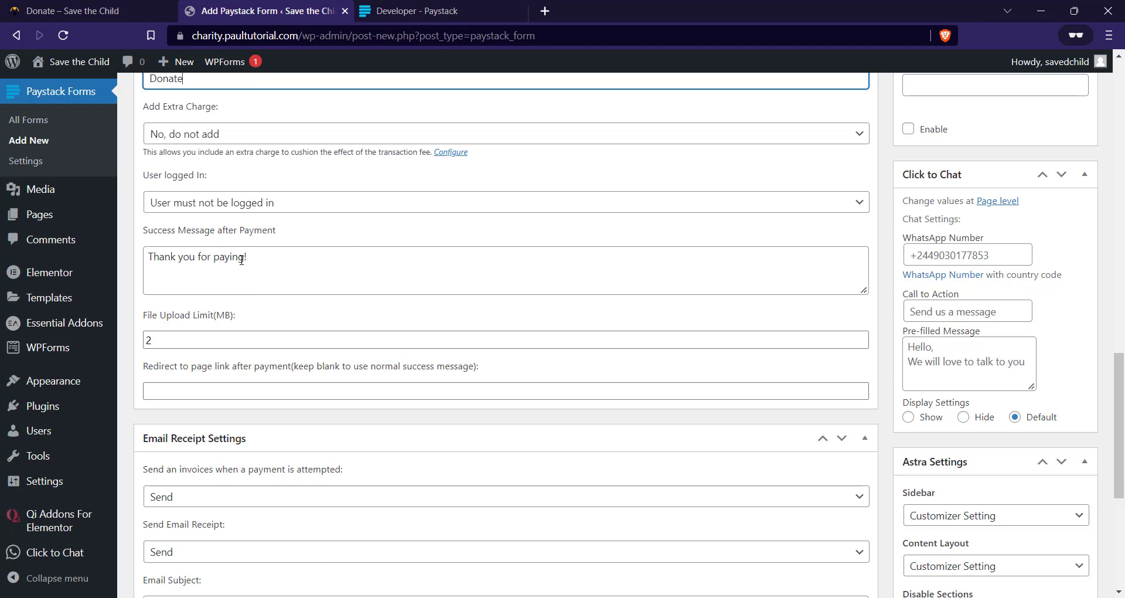
drag(245, 259, 214, 262)
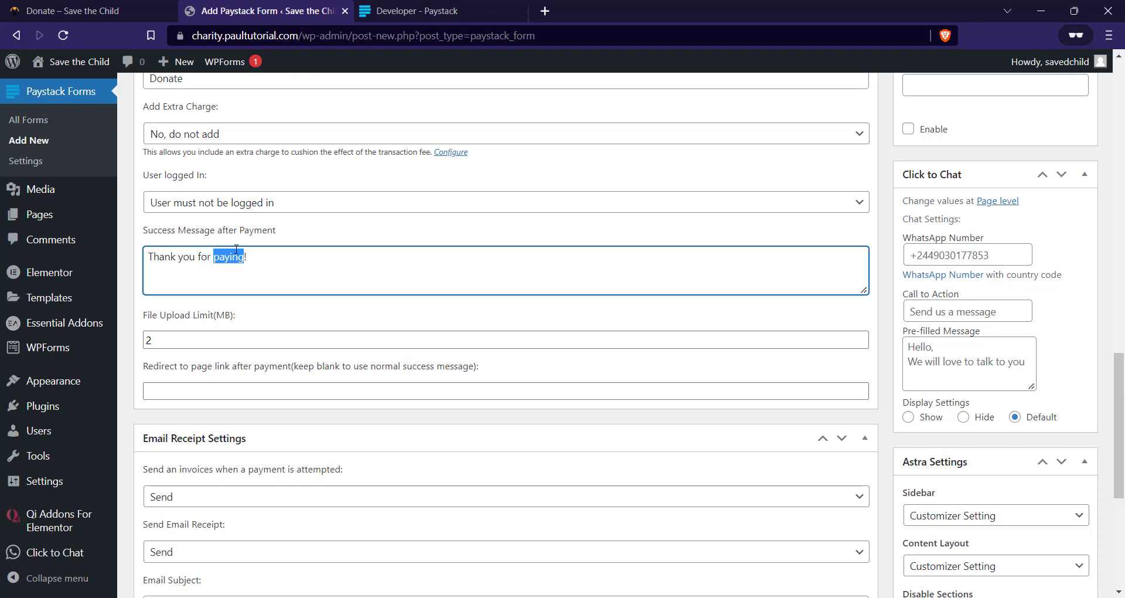
text(your)
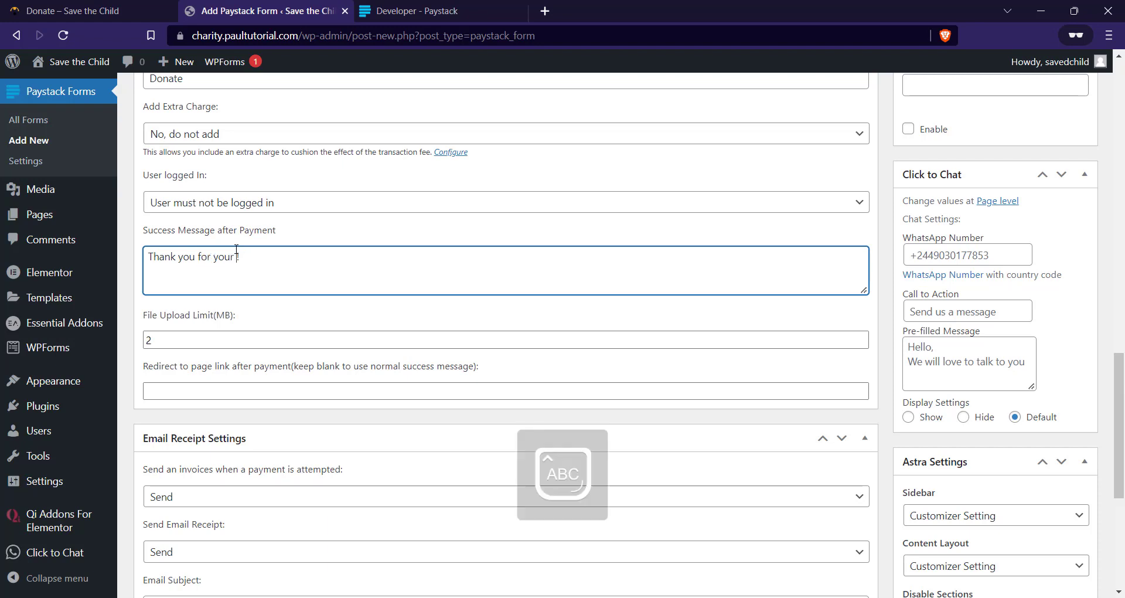
text( Dona)
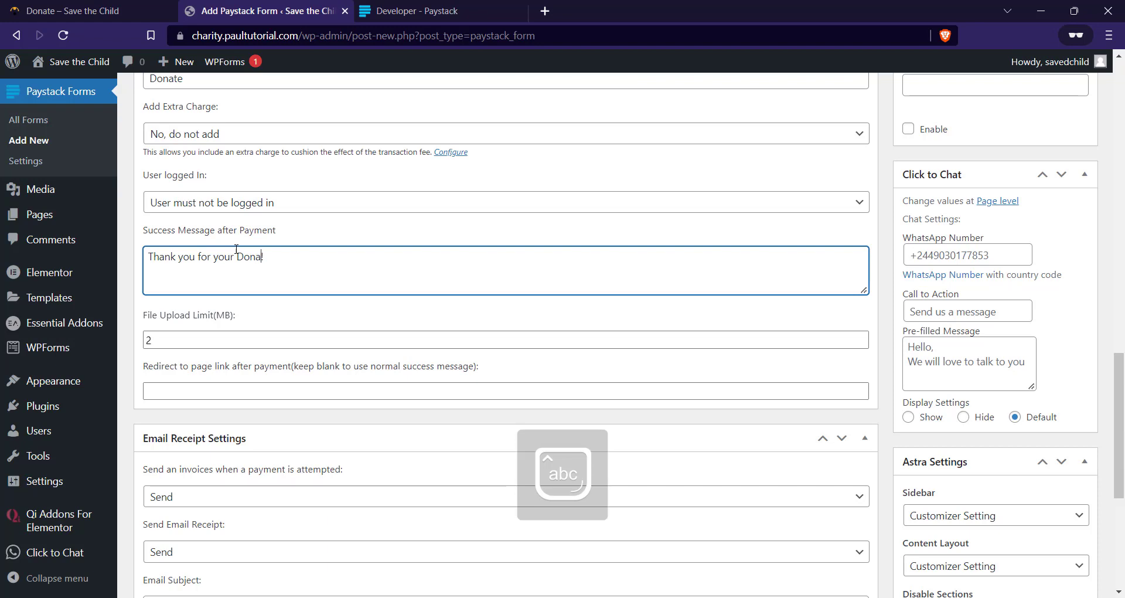
text(tion! Really appreciare)
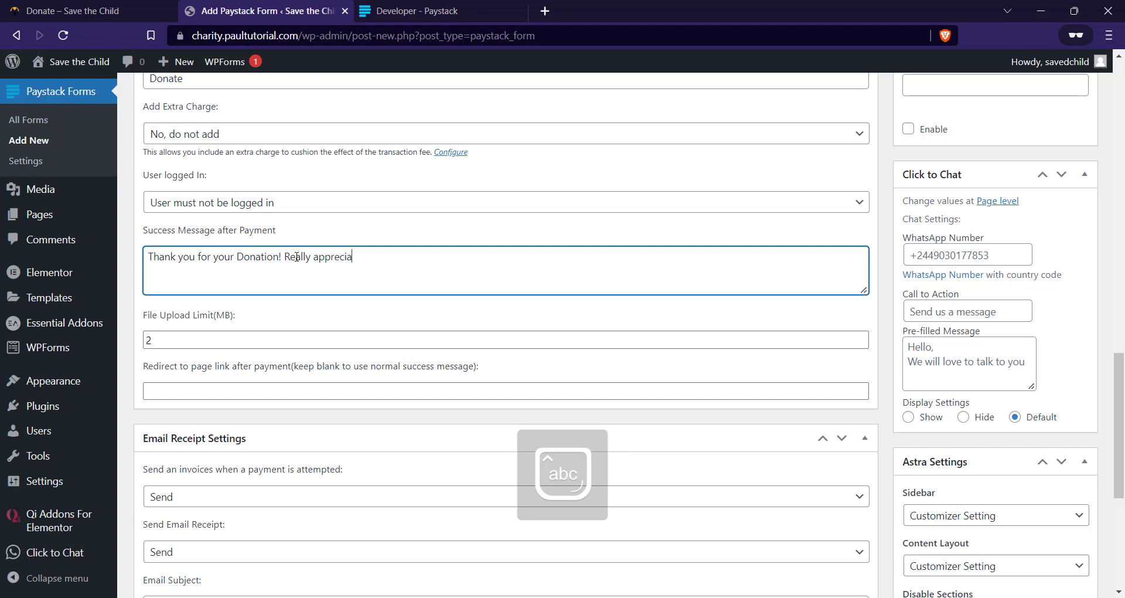
text(e)
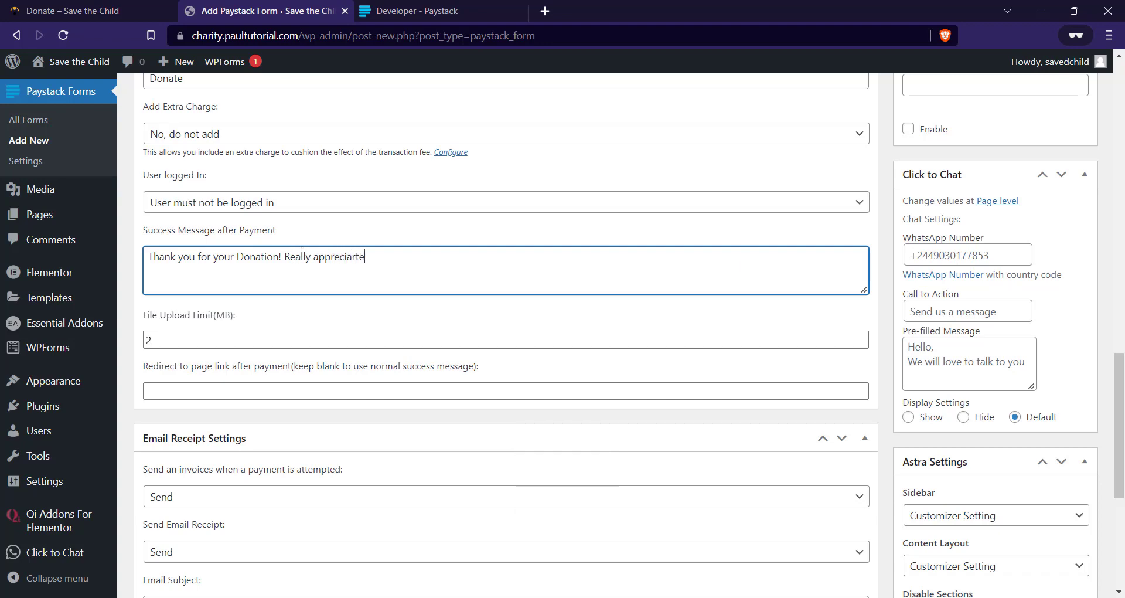
Set the form's file upload limit to 1 MB.
scroll(234, 235, down, 3)
click(206, 194)
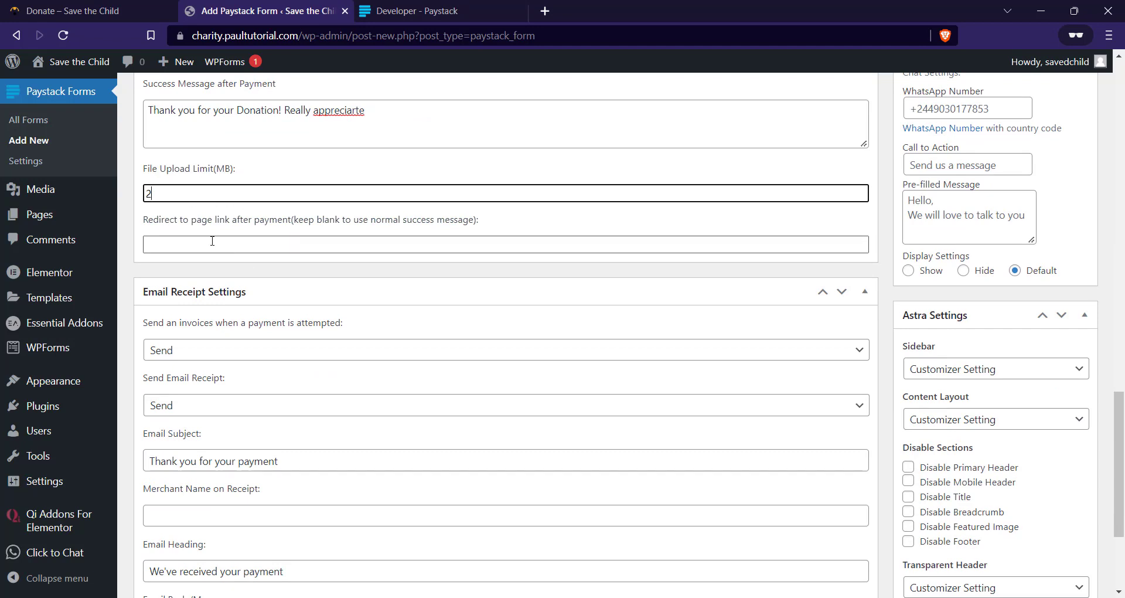
scroll(188, 241, up, 1)
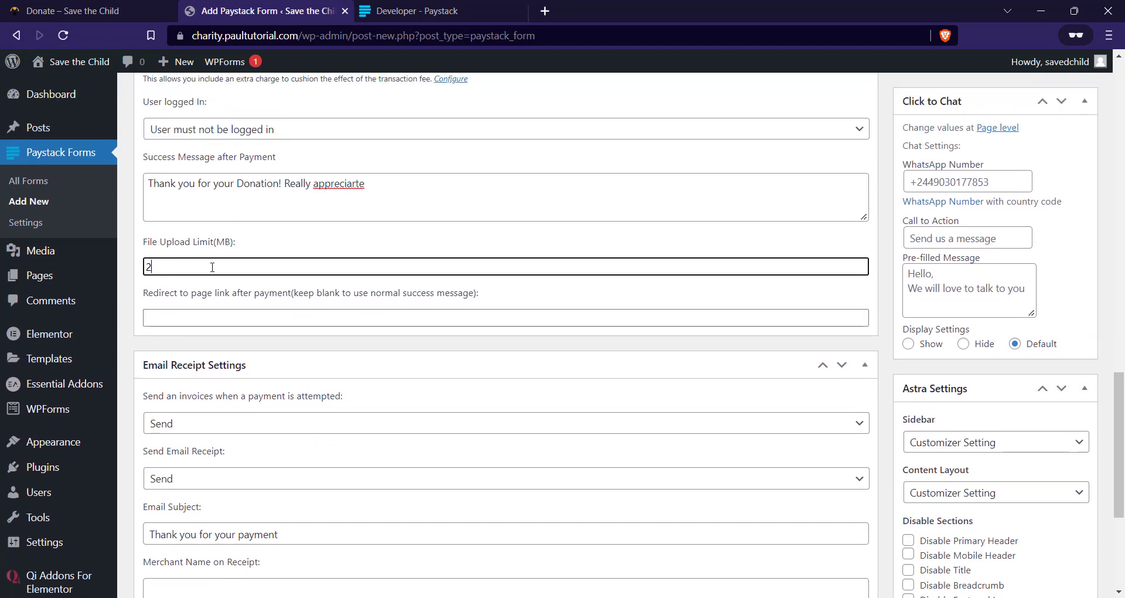
key(BackSpace)
text(1)
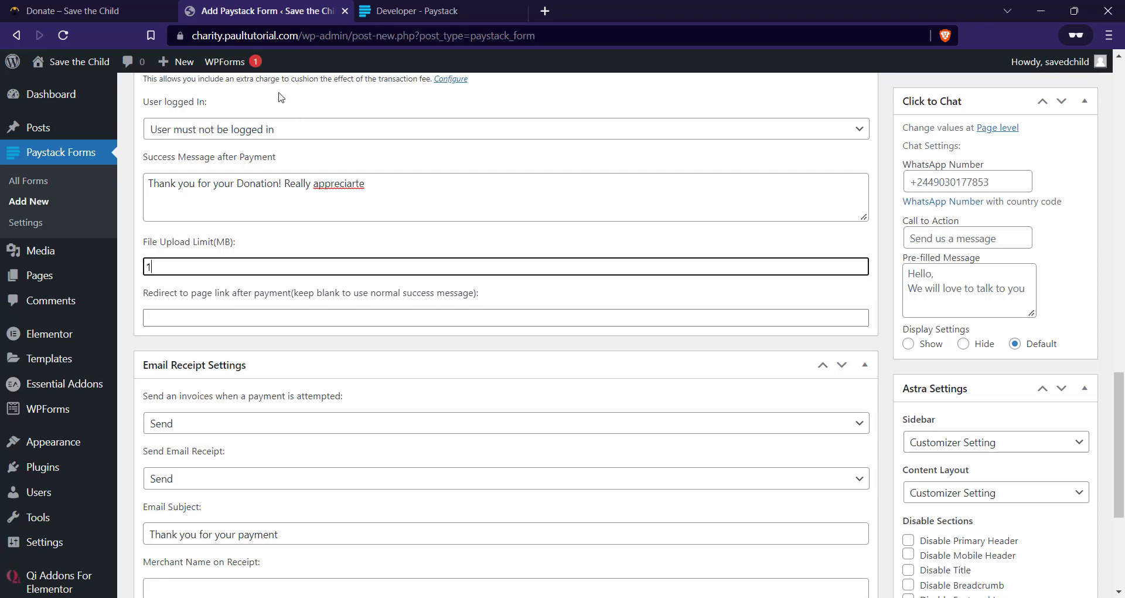
click(150, 8)
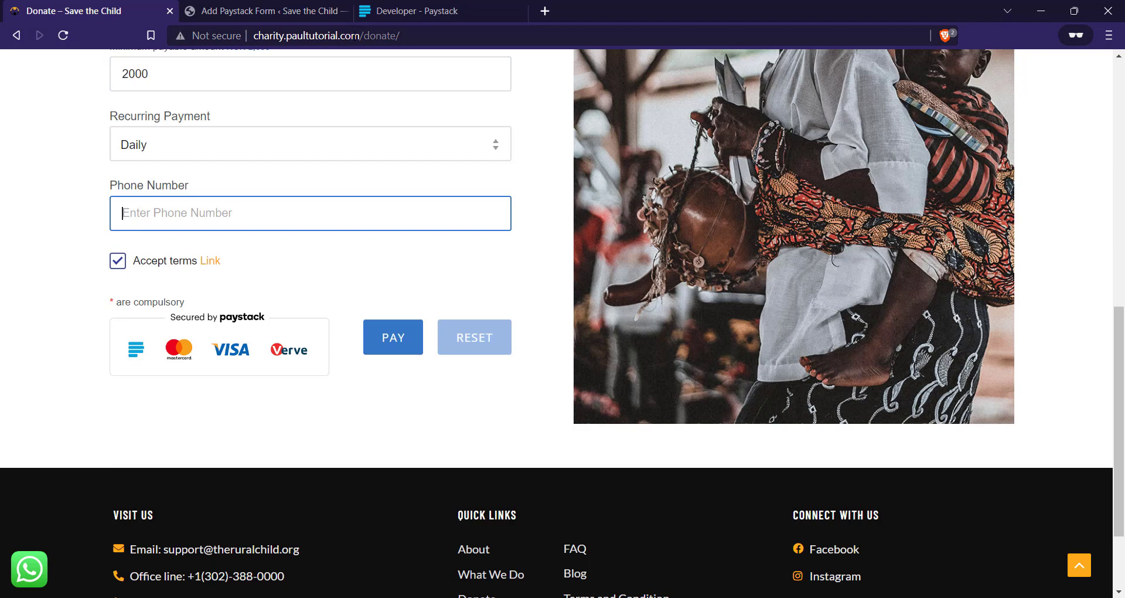
click(257, 11)
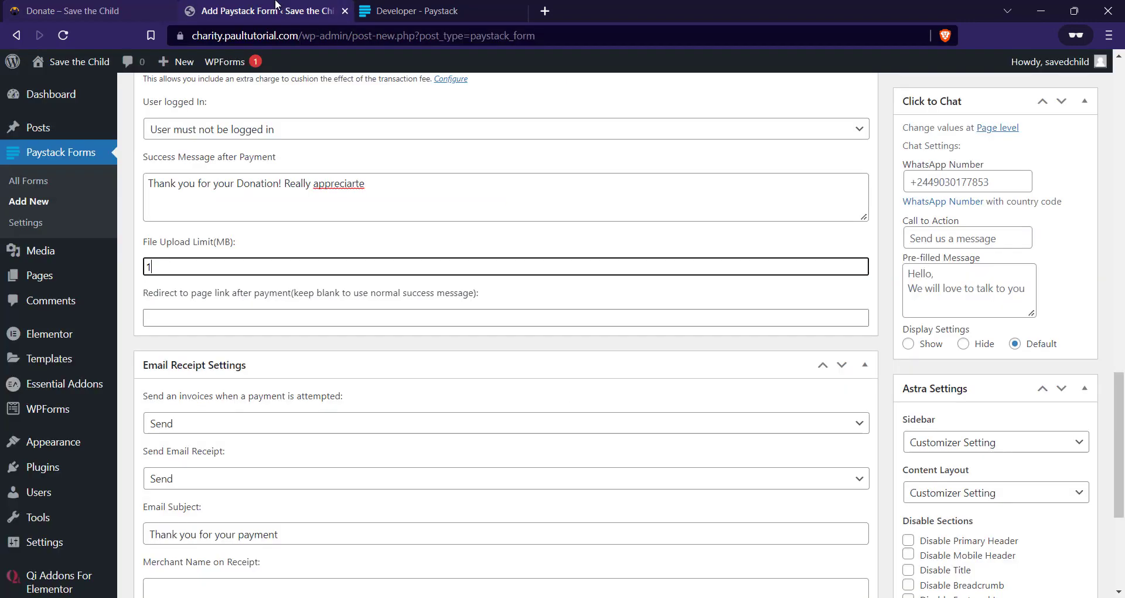
click(292, 317)
text(http://charity.paultutorial.com/)
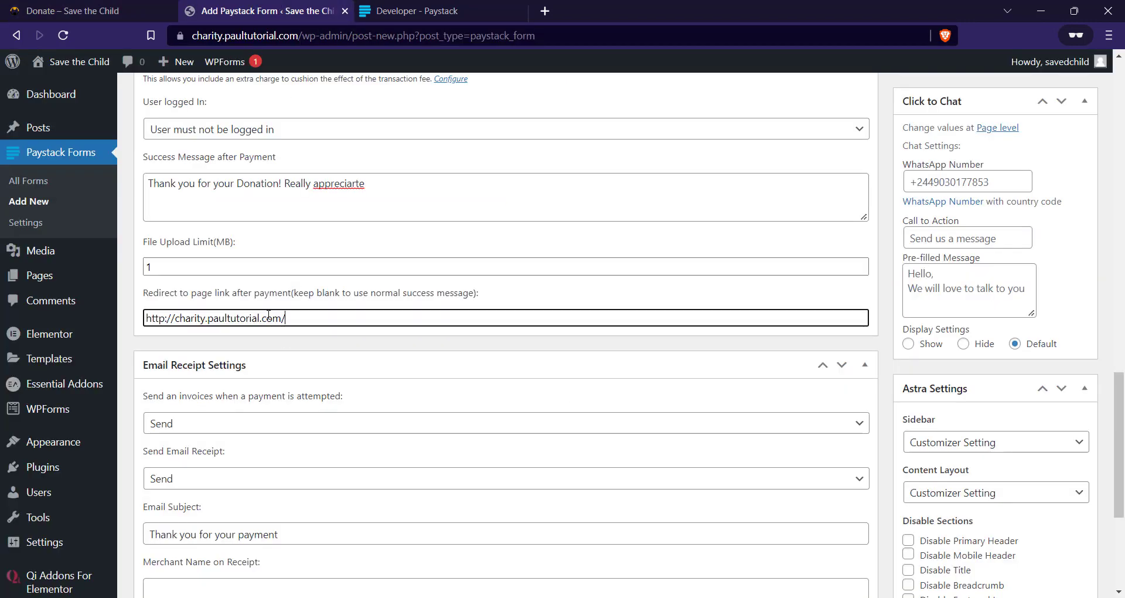
Review the sending options for payment invoices and email receipts in Email Receipt Settings, keeping both on Send.
scroll(272, 332, down, 1)
scroll(273, 332, down, 2)
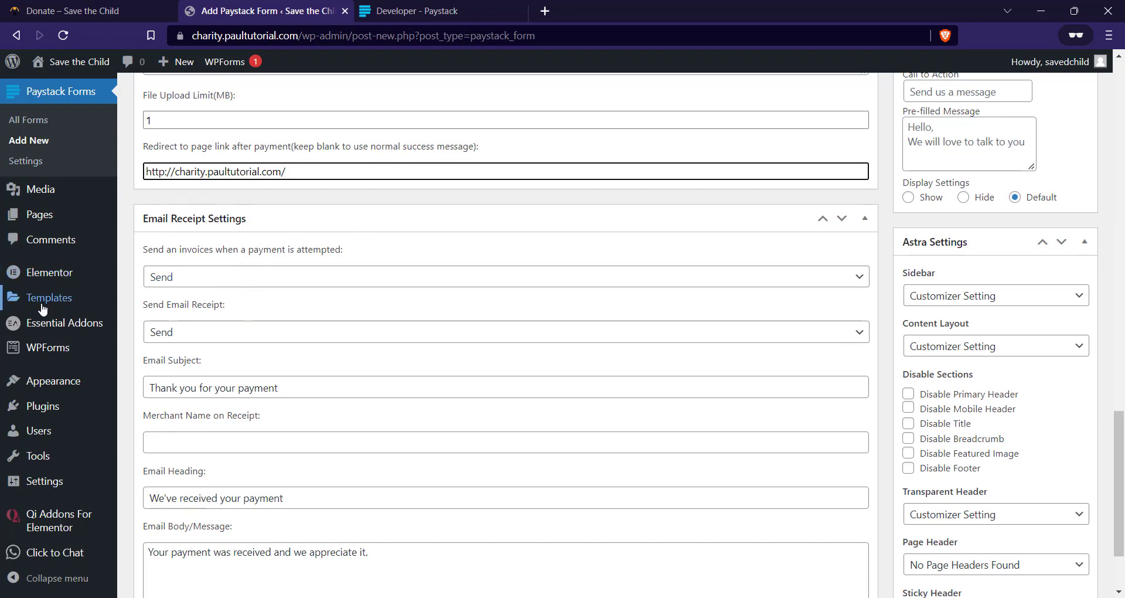
scroll(284, 293, down, 1)
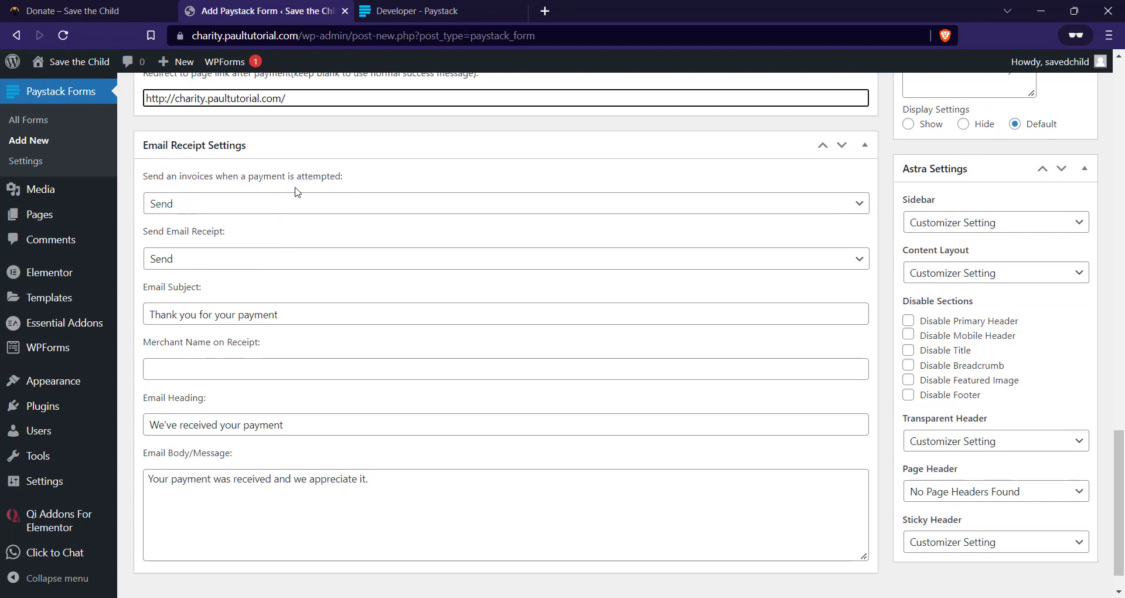
click(340, 205)
click(343, 206)
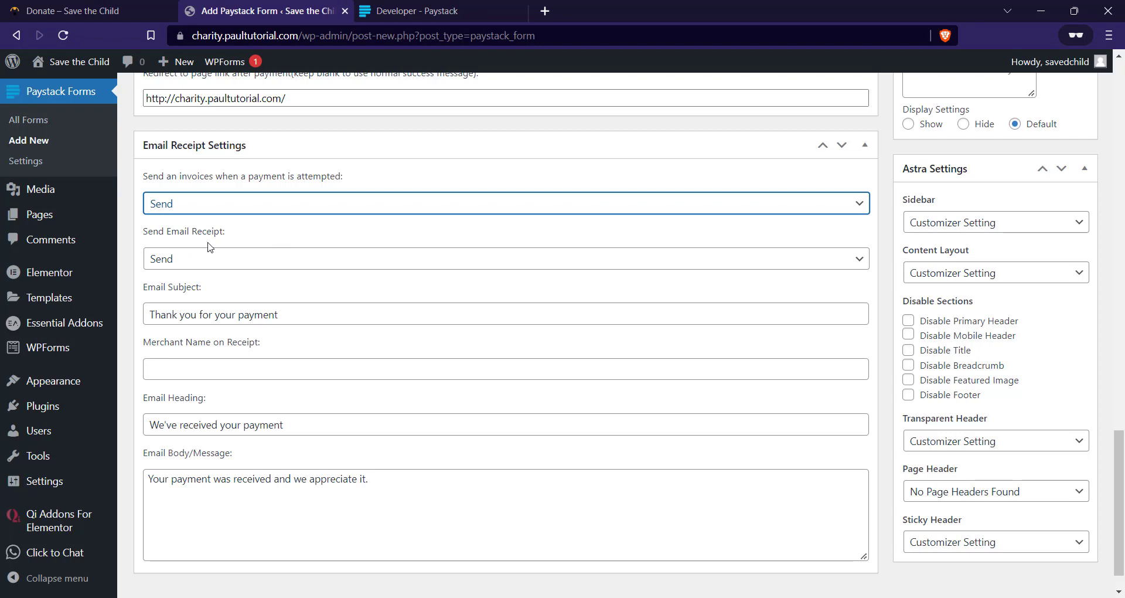
click(221, 259)
click(218, 263)
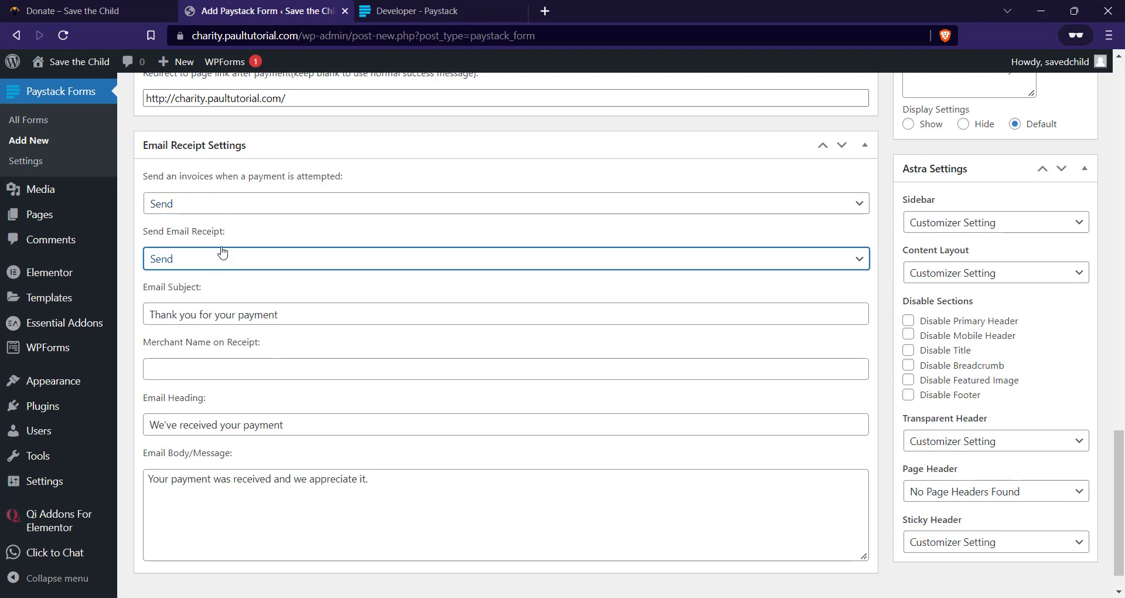
click(225, 256)
click(239, 258)
Change the receipt's email subject to "Thank you for your Donation".
drag(309, 319, 241, 319)
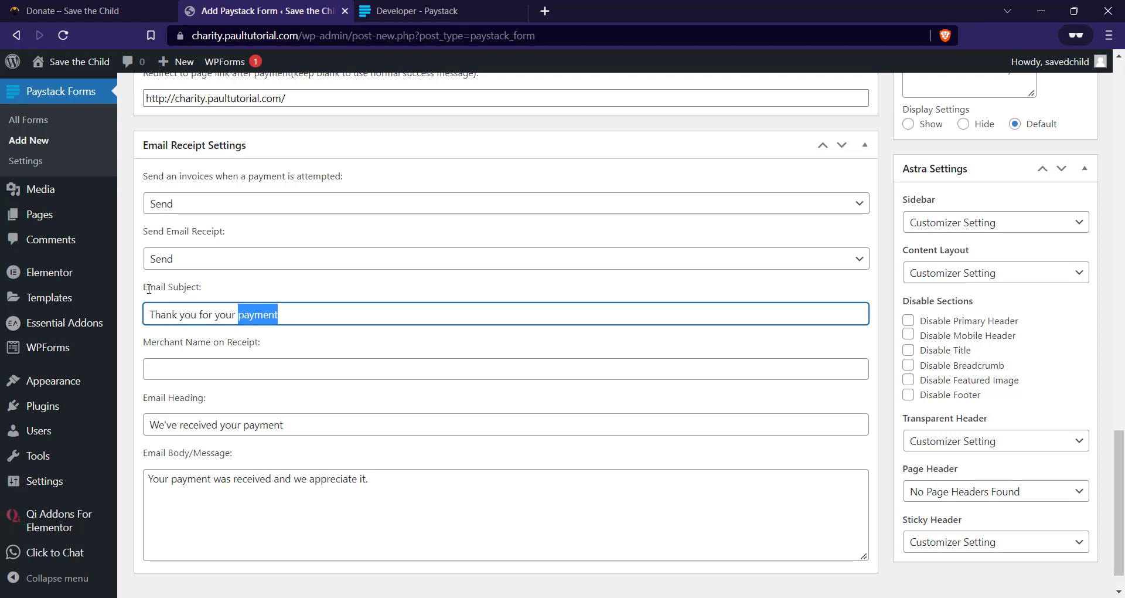
text(Dona)
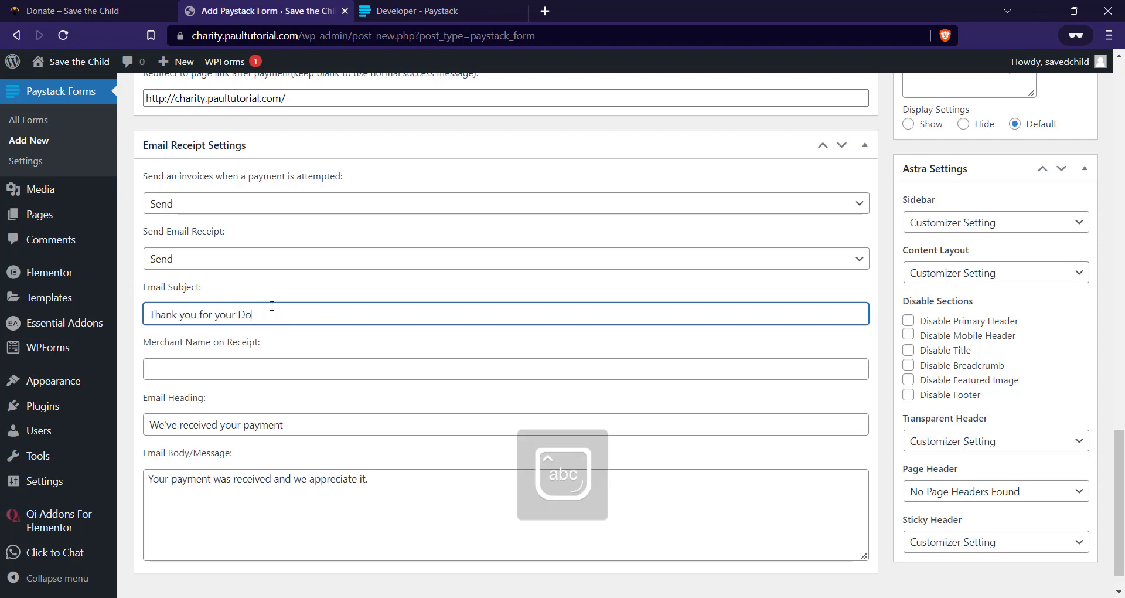
key(BackSpace)
key(BackSpace)
text(nation)
Enter Theruralchild as the merchant name on the receipt.
click(214, 371)
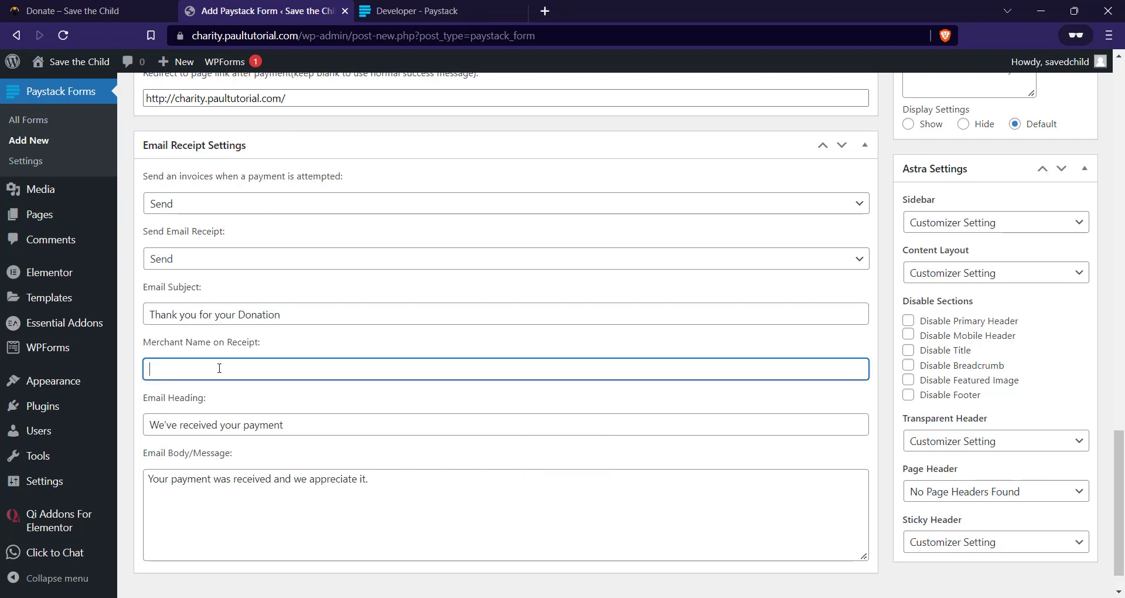
key(Caps_Lock)
text(C)
key(Caps_Lock)
text(ha)
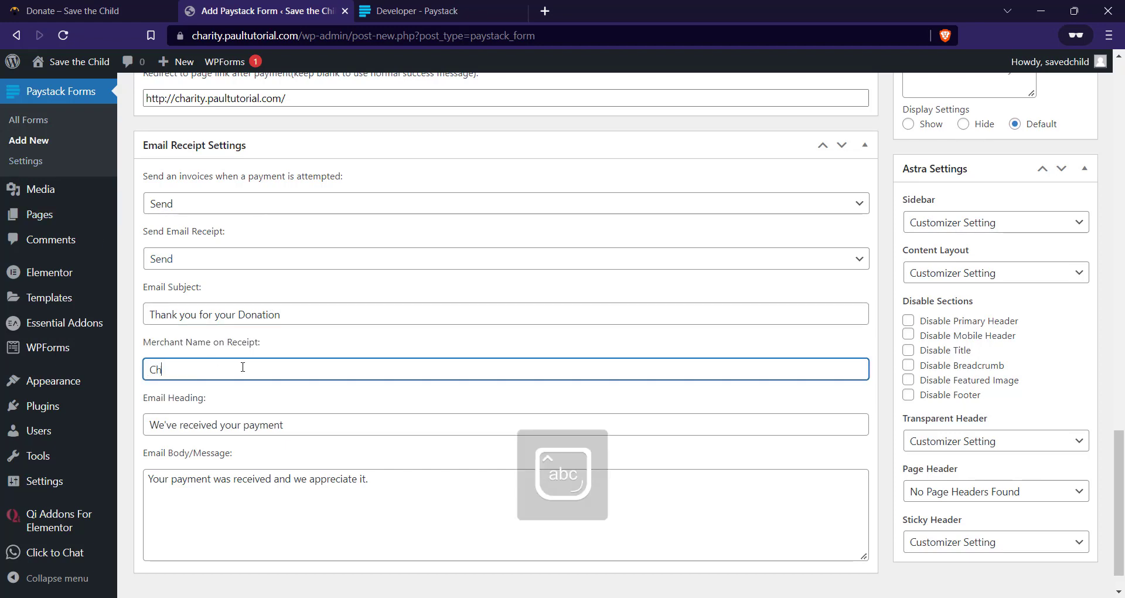
key(BackSpace)
key(BackSpace)
key(Caps_Lock)
text(T)
key(Caps_Lock)
text(herual)
text(alchild)
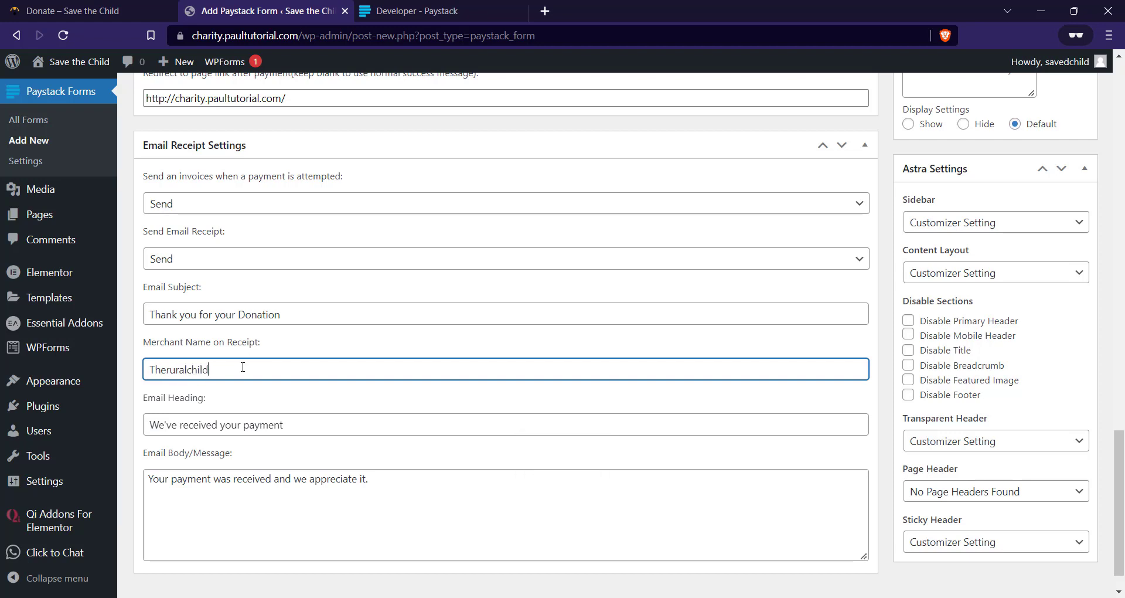
Change the receipt's email heading to "We've received your Donation" and place the cursor in the email body.
scroll(313, 296, down, 2)
drag(298, 386, 244, 387)
key(Caps_Lock)
text(Dob)
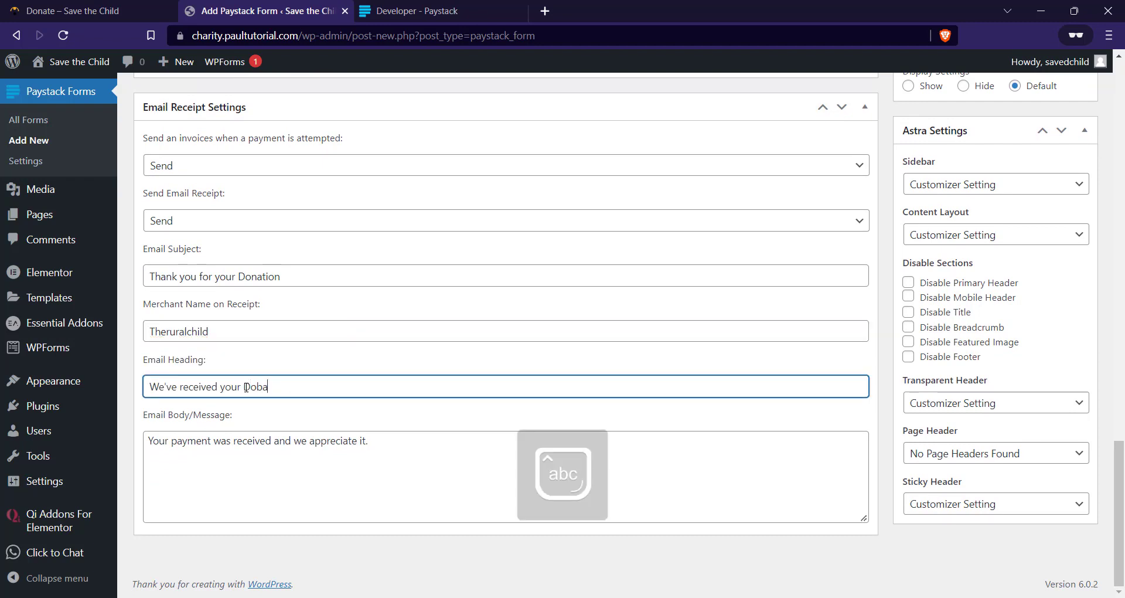
text(ation)
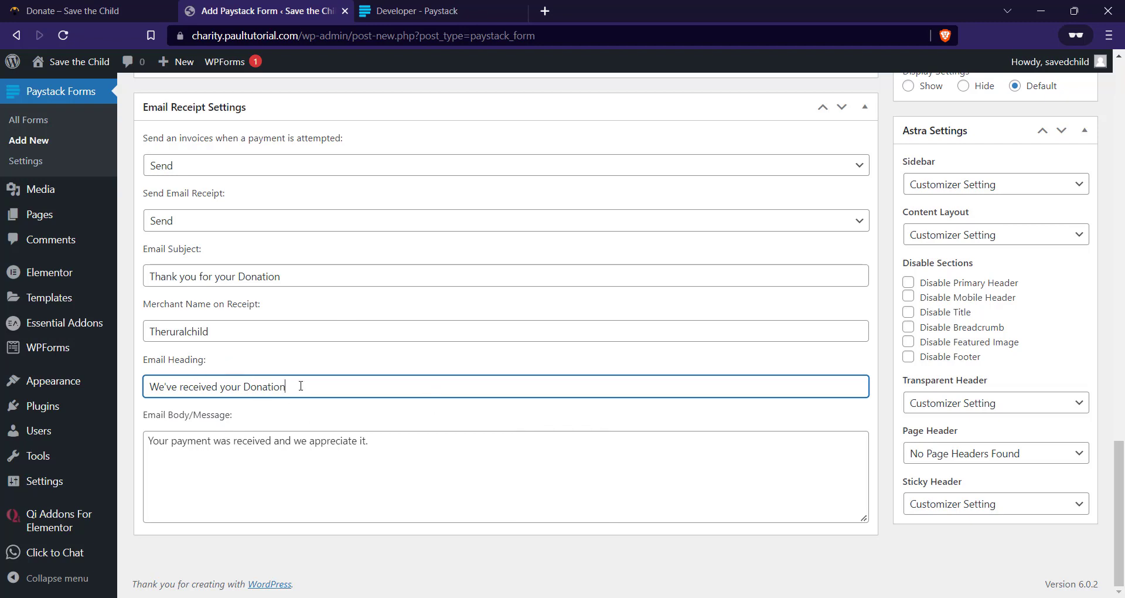
click(369, 438)
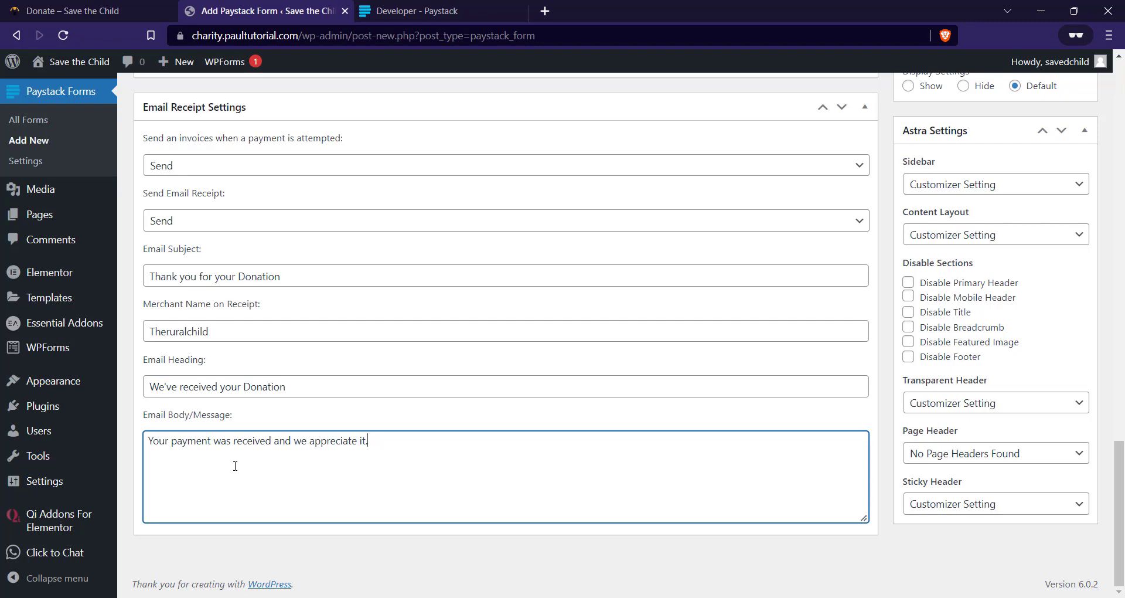
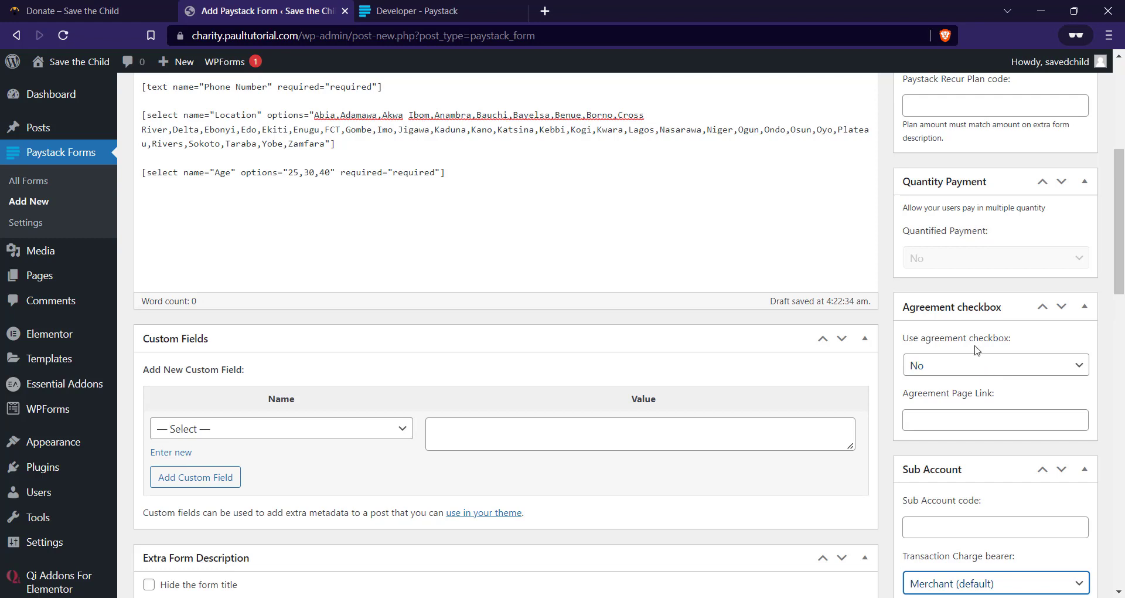
Set the agreement checkbox to Yes and use the Impact Stories page address, copied from the charity site, as the agreement page link.
click(923, 365)
click(958, 395)
click(955, 420)
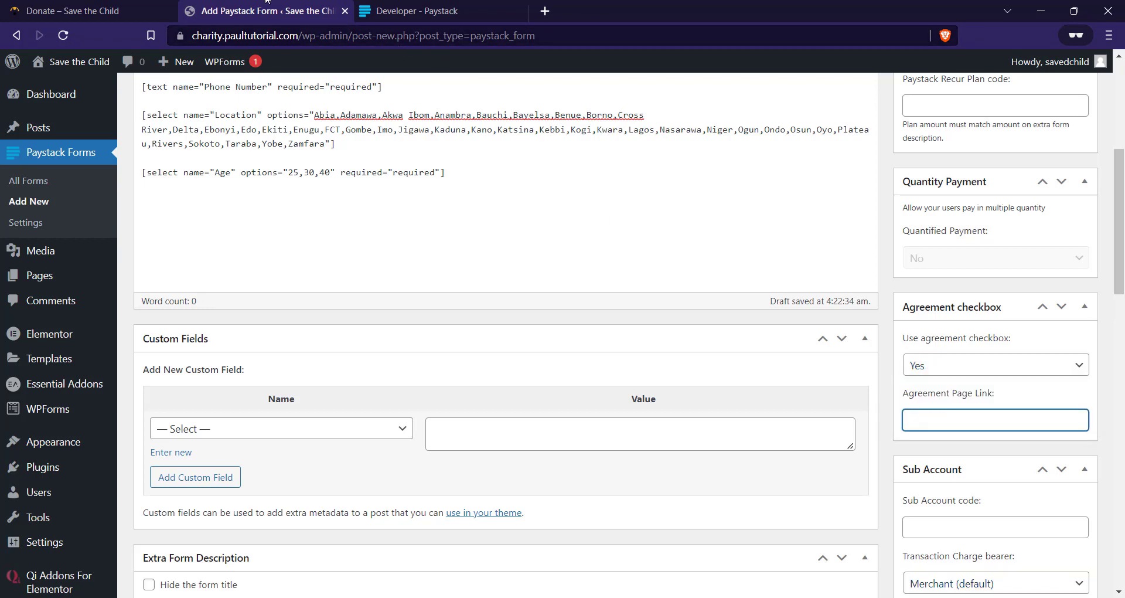
click(149, 12)
scroll(430, 104, up, 9)
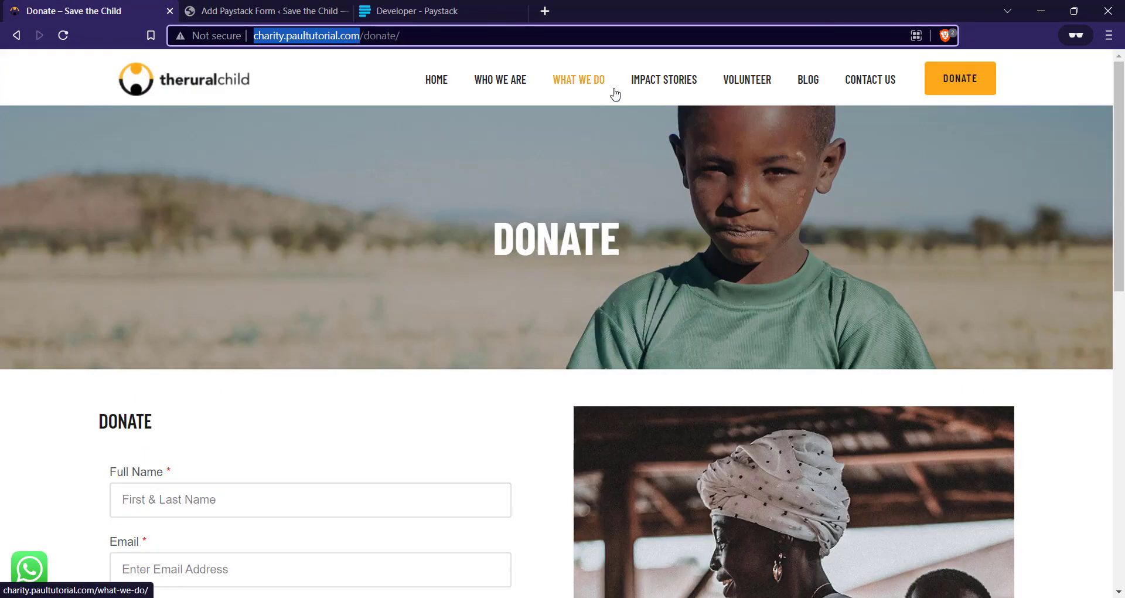
right_click(661, 80)
click(692, 191)
key(ctrl+Tab)
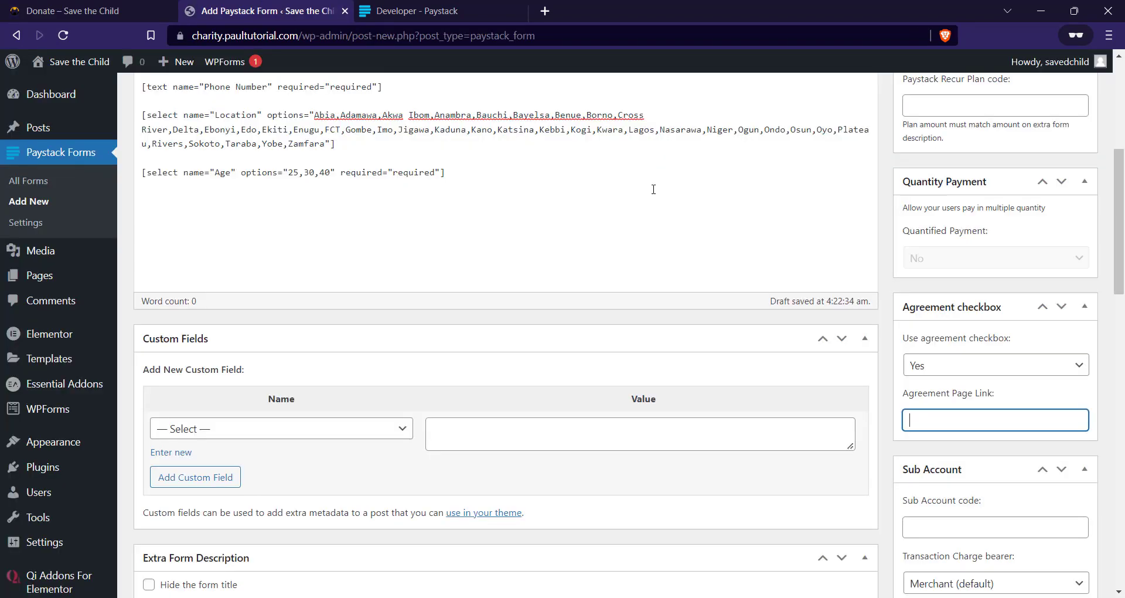
key(ctrl+v)
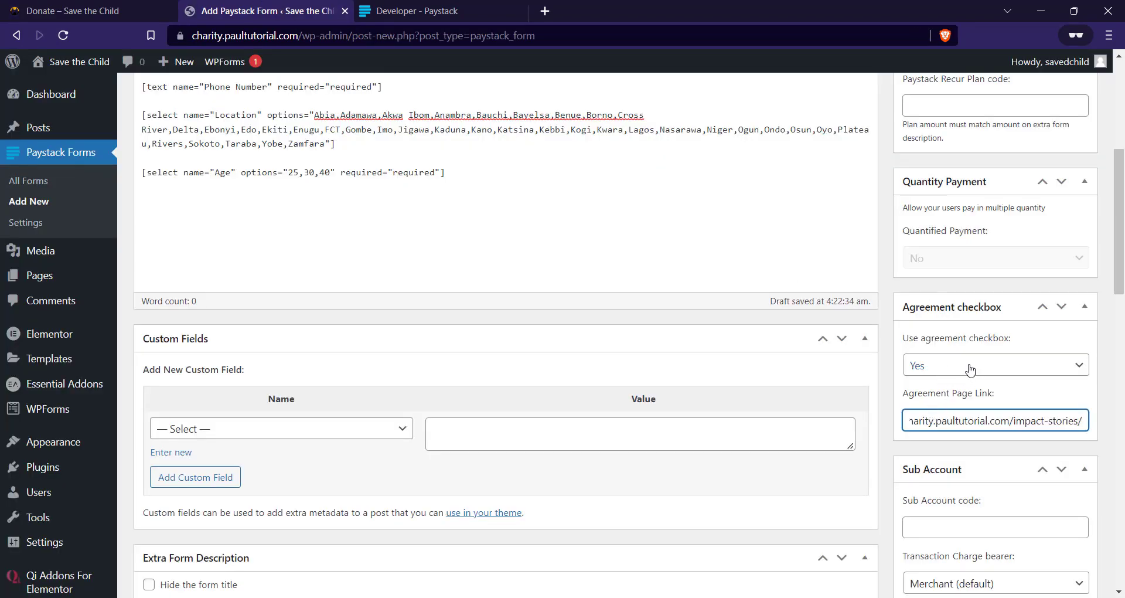
Set the form's recurring payment to Optional Recurring and place the cursor in the Paystack Recur Plan code field.
scroll(971, 367, up, 3)
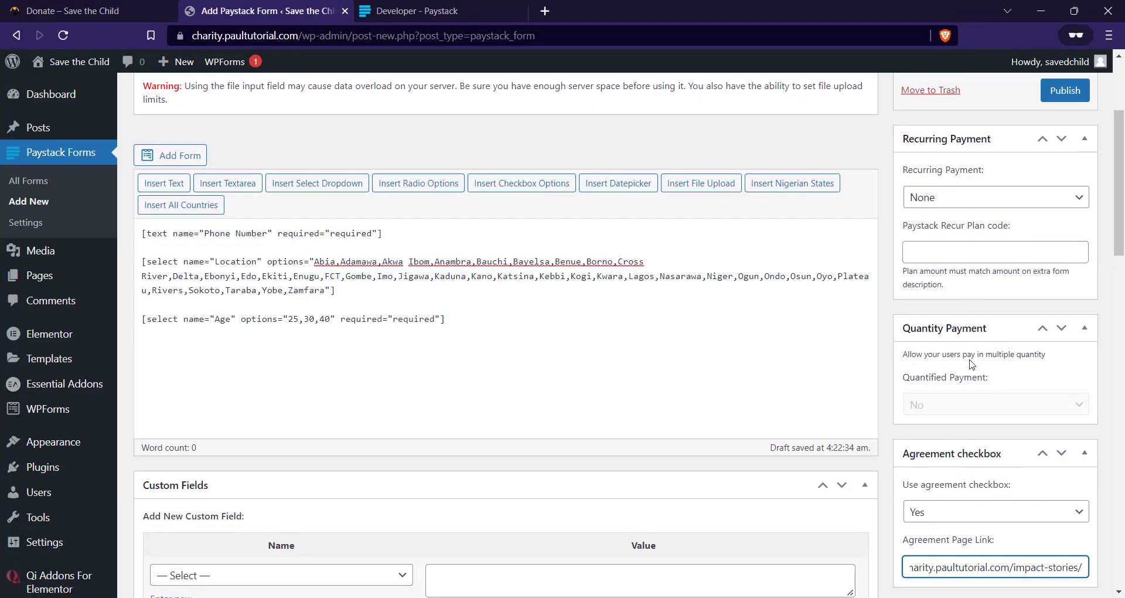
scroll(1010, 350, up, 1)
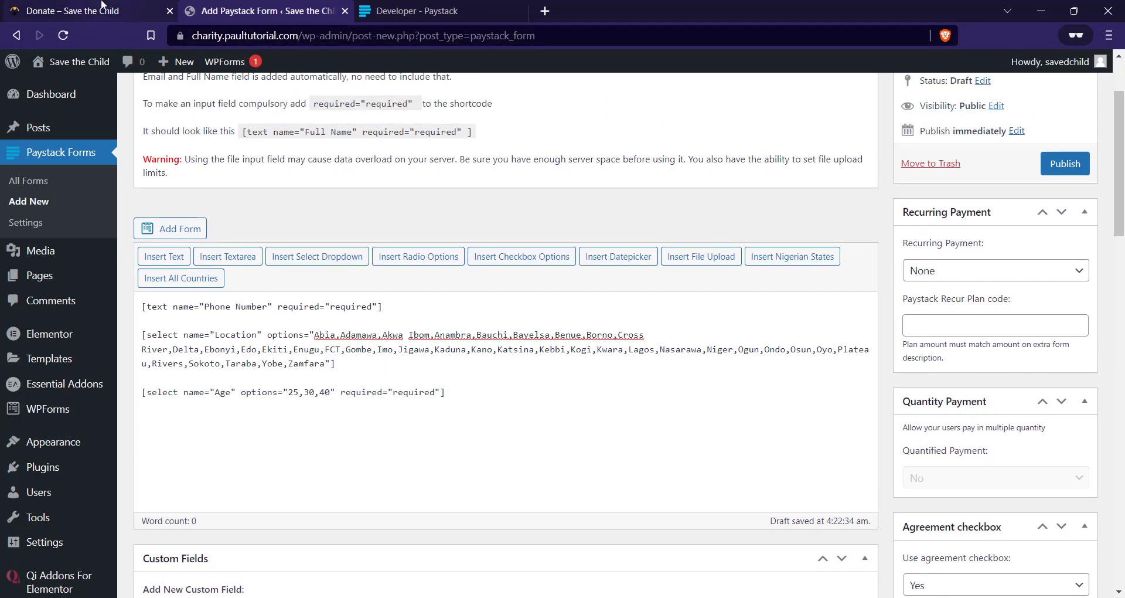
scroll(491, 316, down, 10)
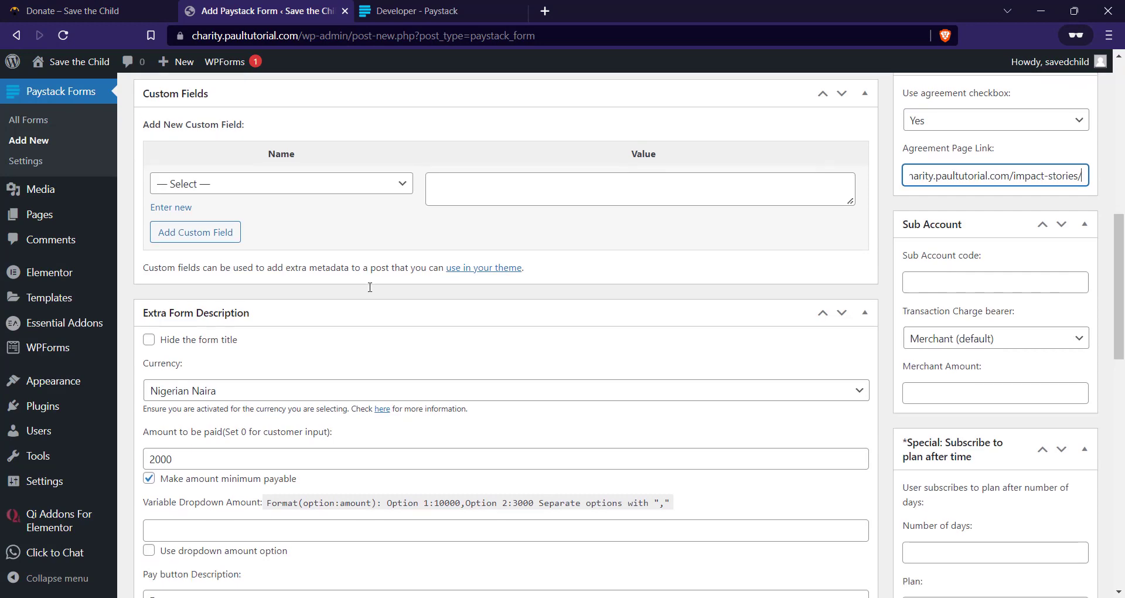
scroll(491, 326, down, 1)
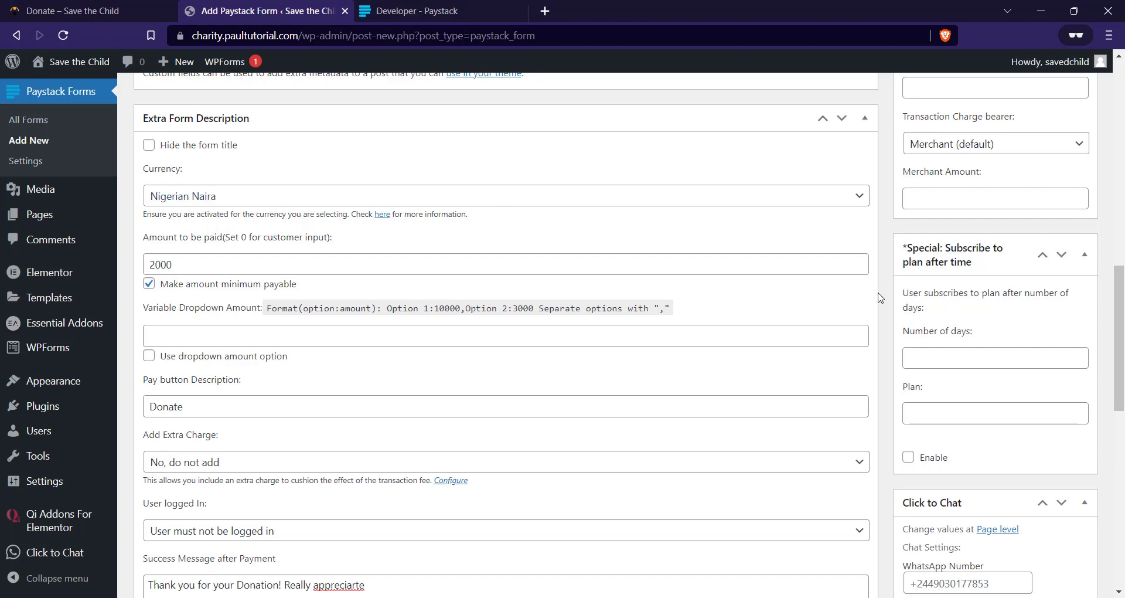
scroll(956, 236, up, 8)
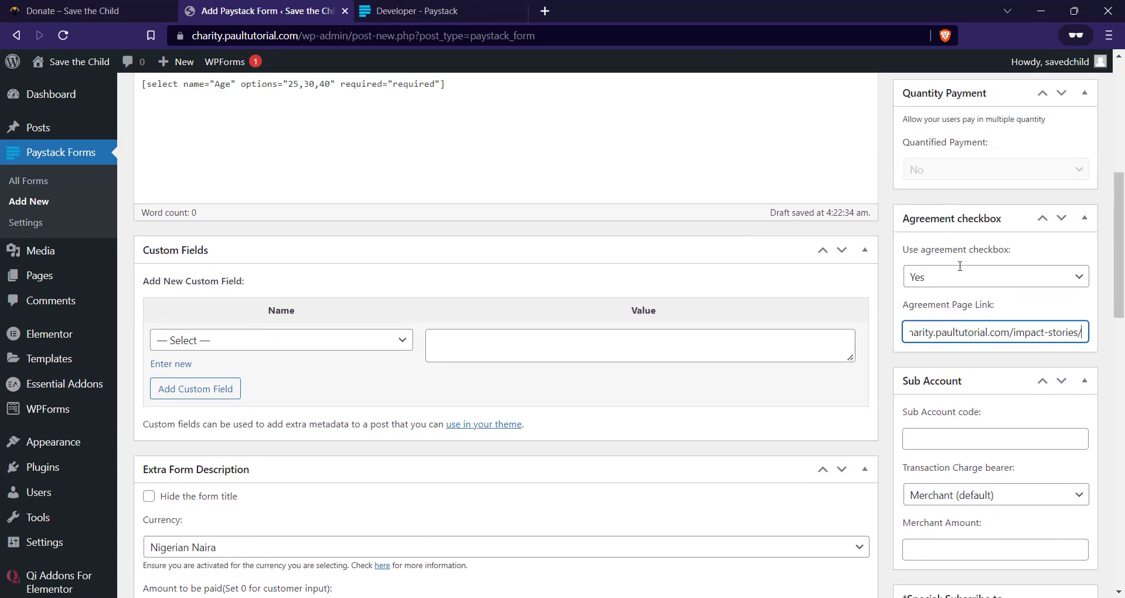
scroll(977, 275, up, 1)
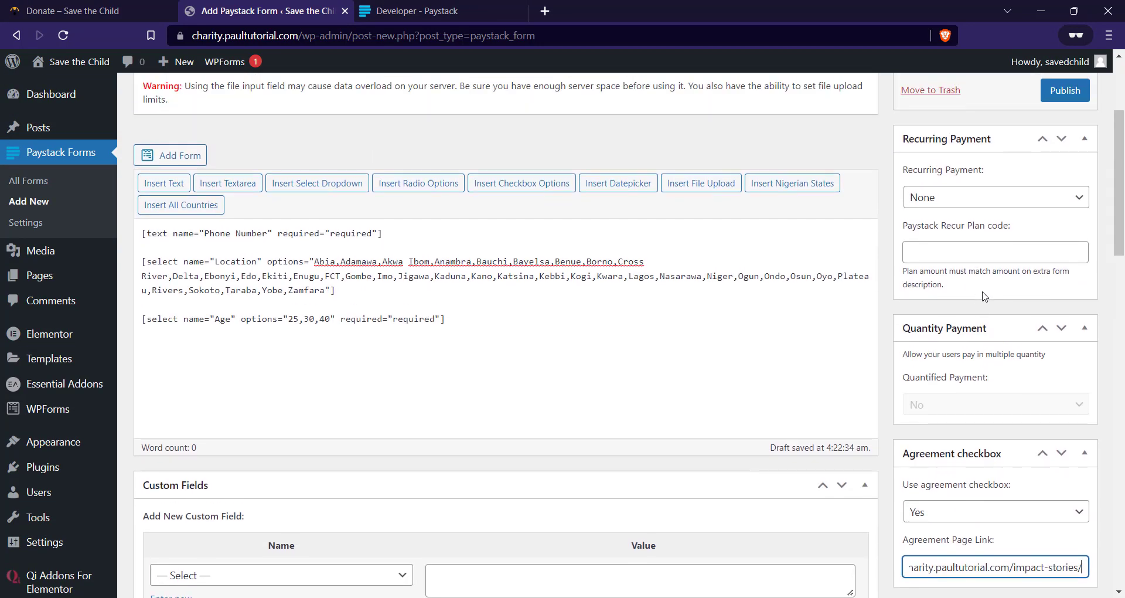
click(949, 201)
click(949, 232)
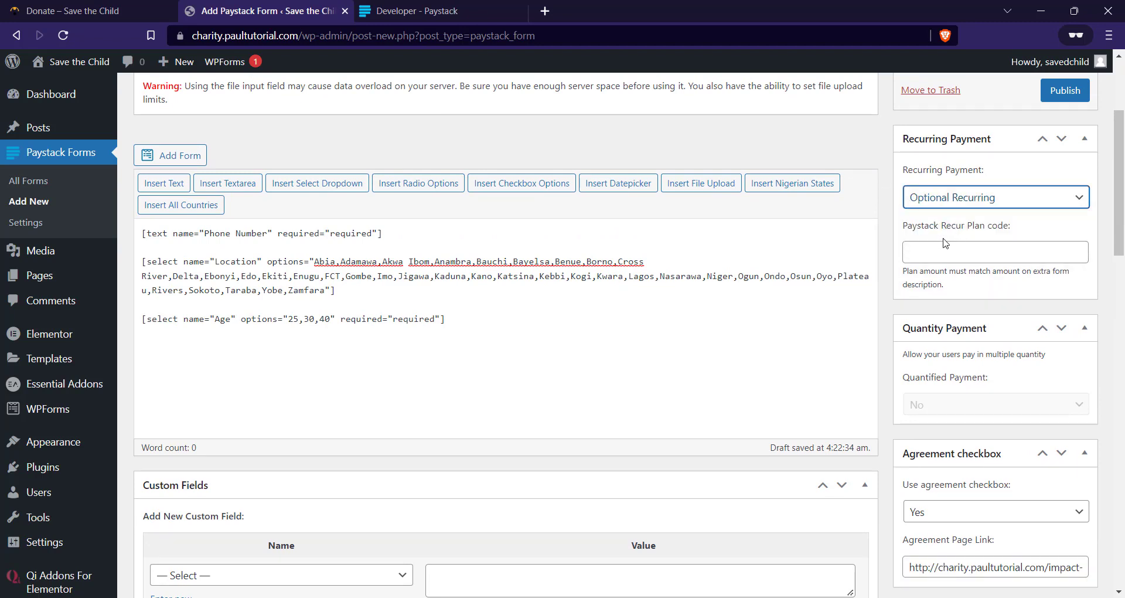
click(958, 259)
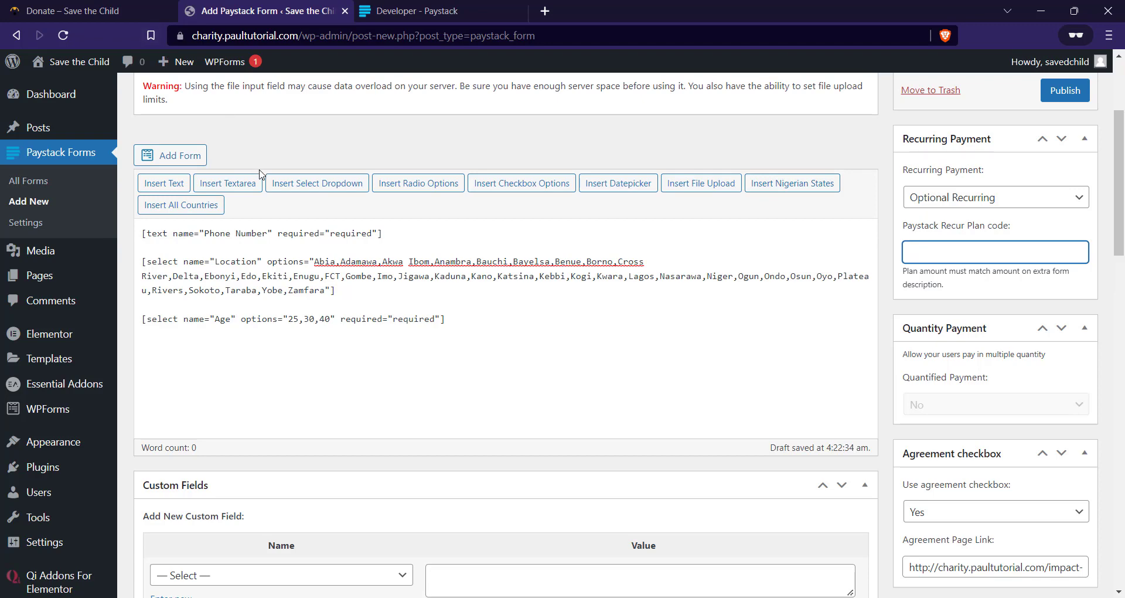
Examine the recurring payment interval options in the donation form on the live Donate page.
click(94, 11)
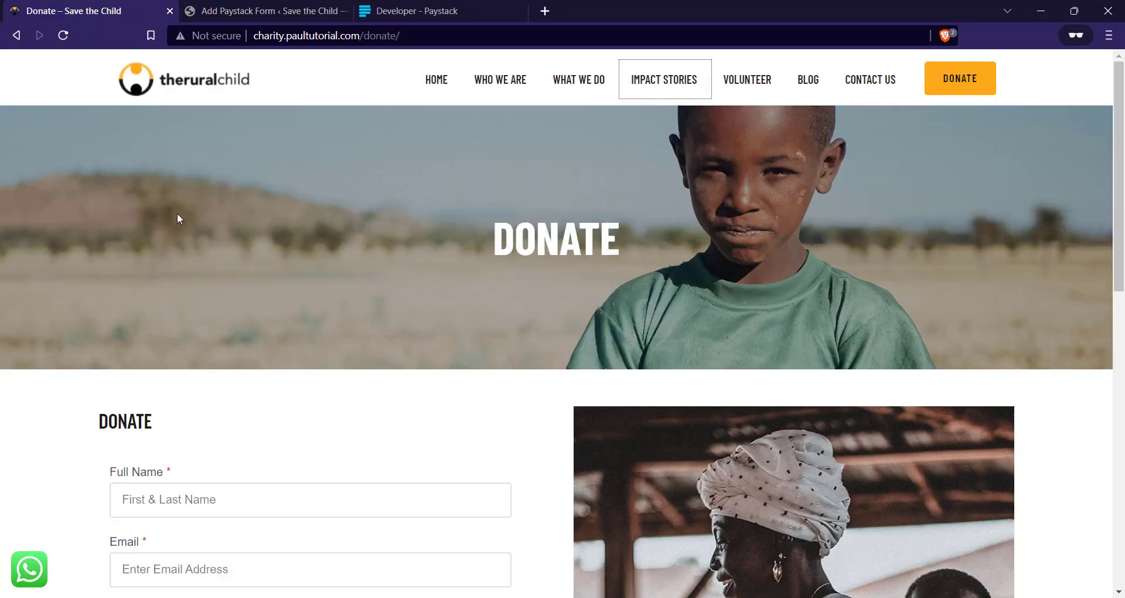
scroll(188, 223, down, 8)
click(183, 289)
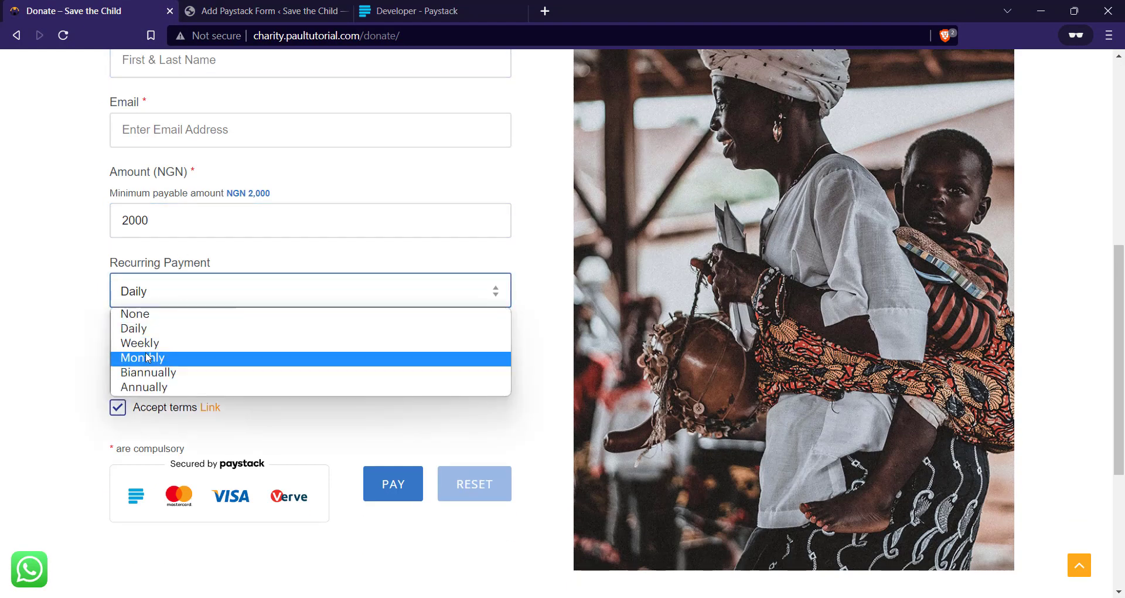
key(ctrl+Tab)
Publish the Charity form and select its generated shortcode.
scroll(553, 249, up, 1)
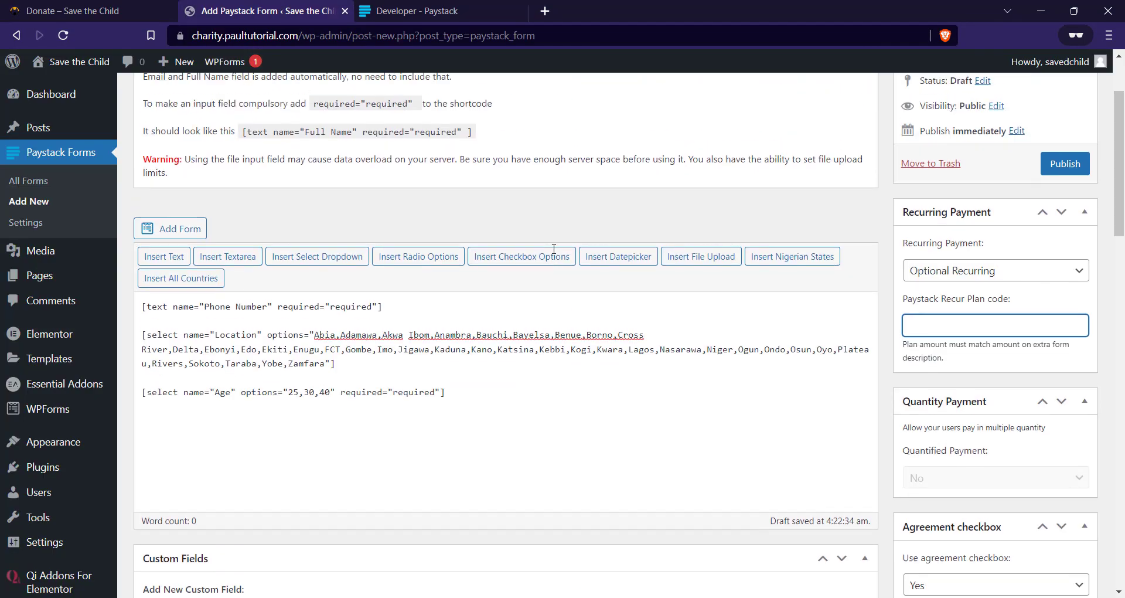
scroll(653, 246, up, 2)
scroll(509, 235, down, 14)
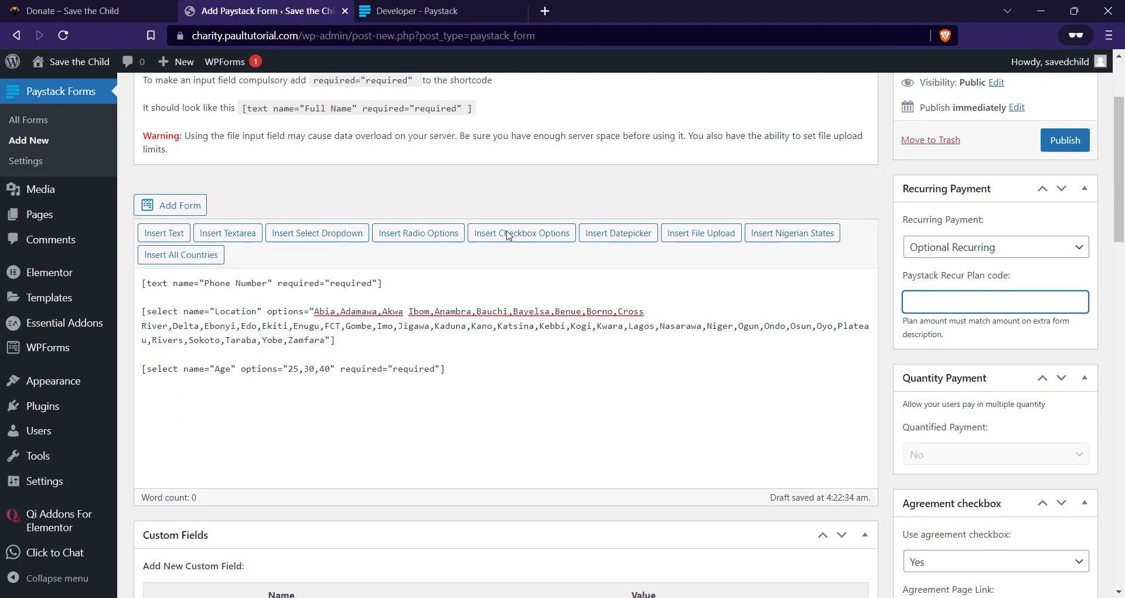
scroll(340, 231, down, 15)
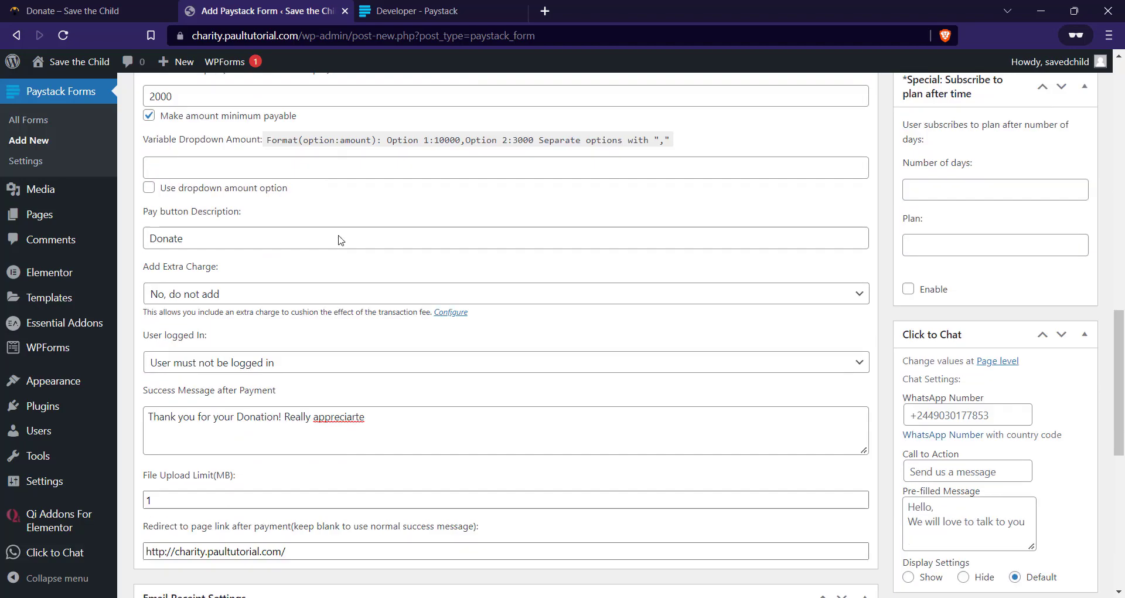
scroll(673, 393, up, 20)
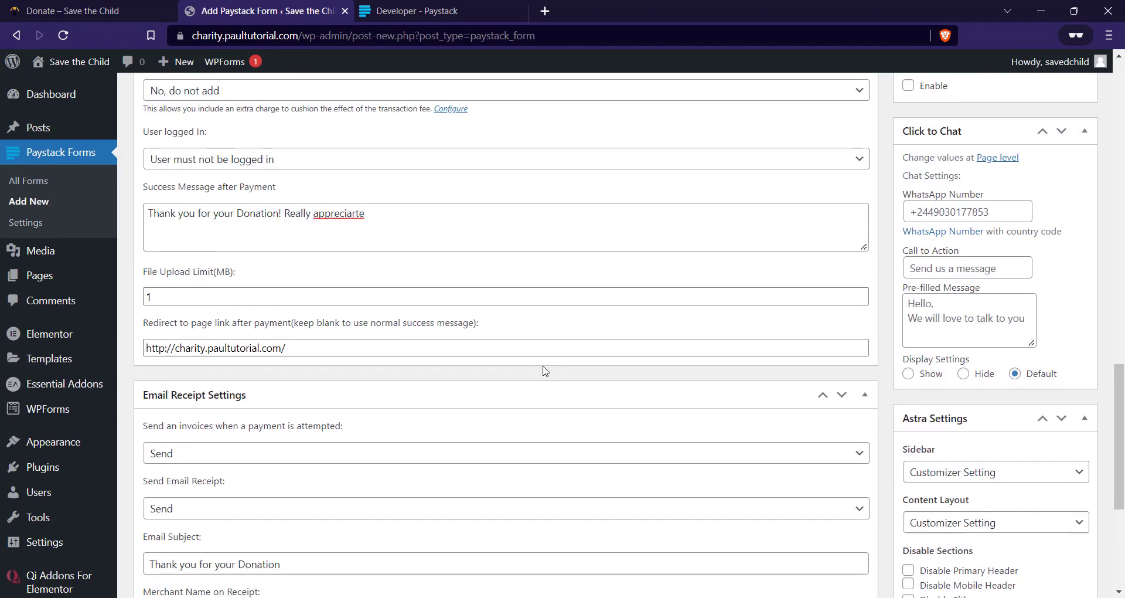
scroll(673, 393, up, 6)
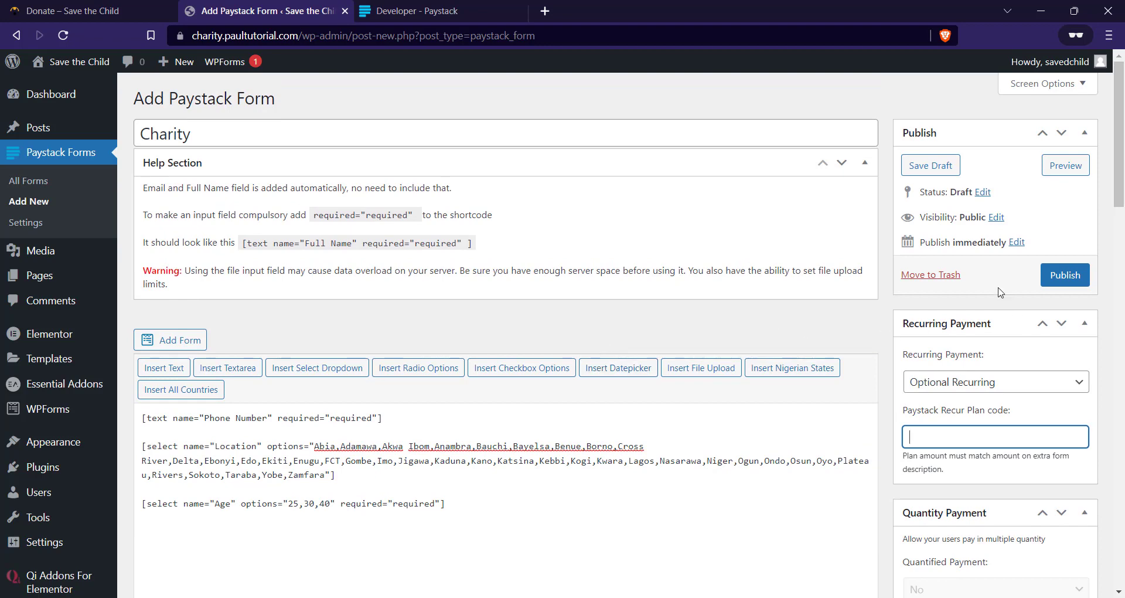
click(1064, 275)
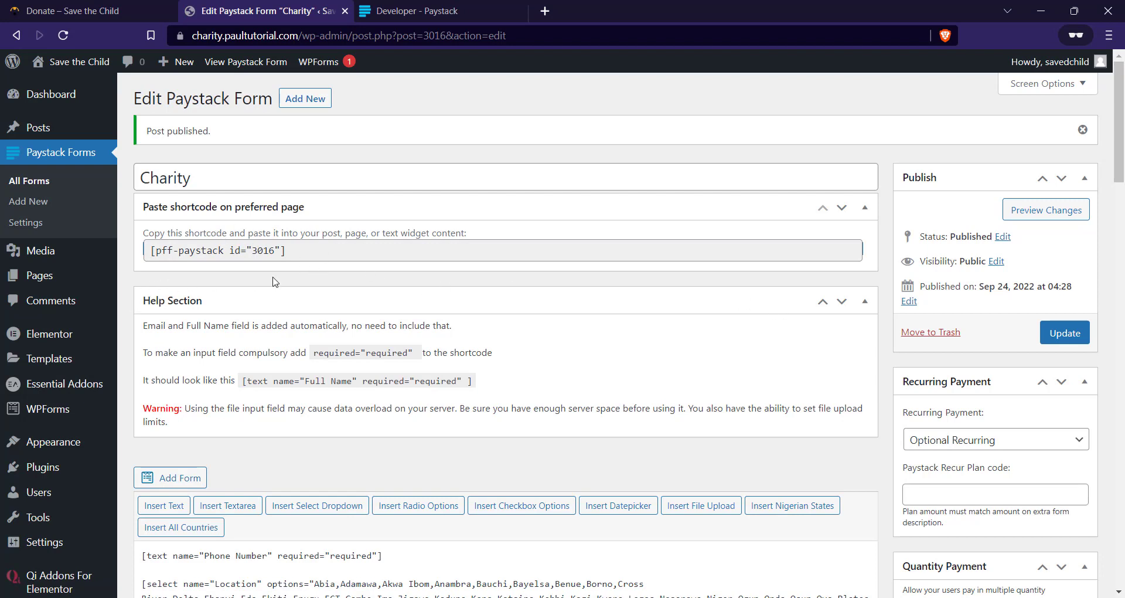
click(324, 248)
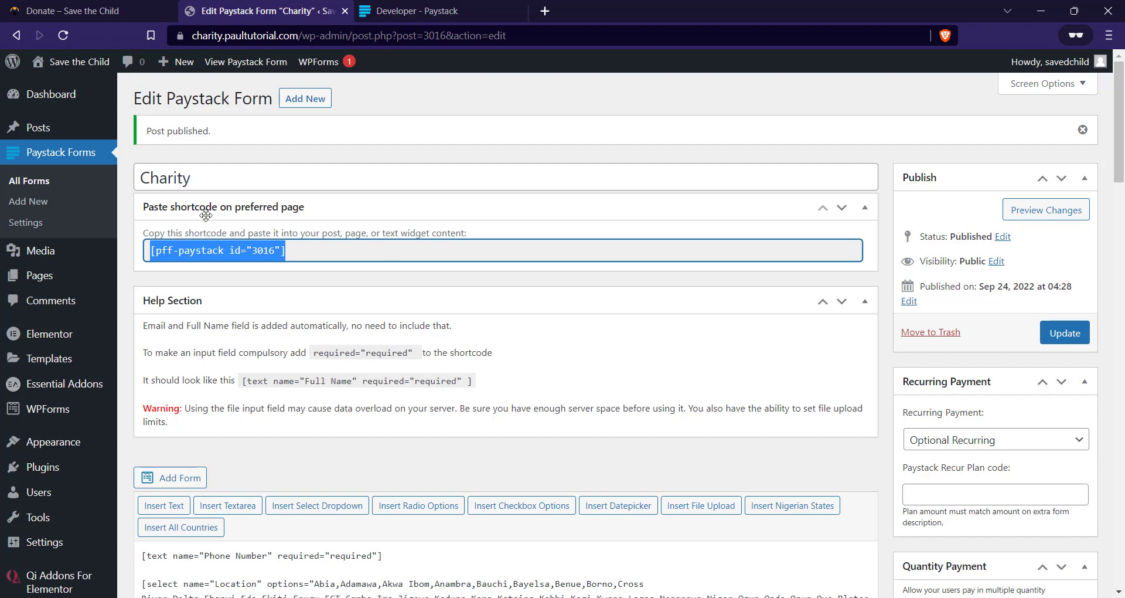
Reload the live Donate page and return to the Charity form editor.
click(113, 4)
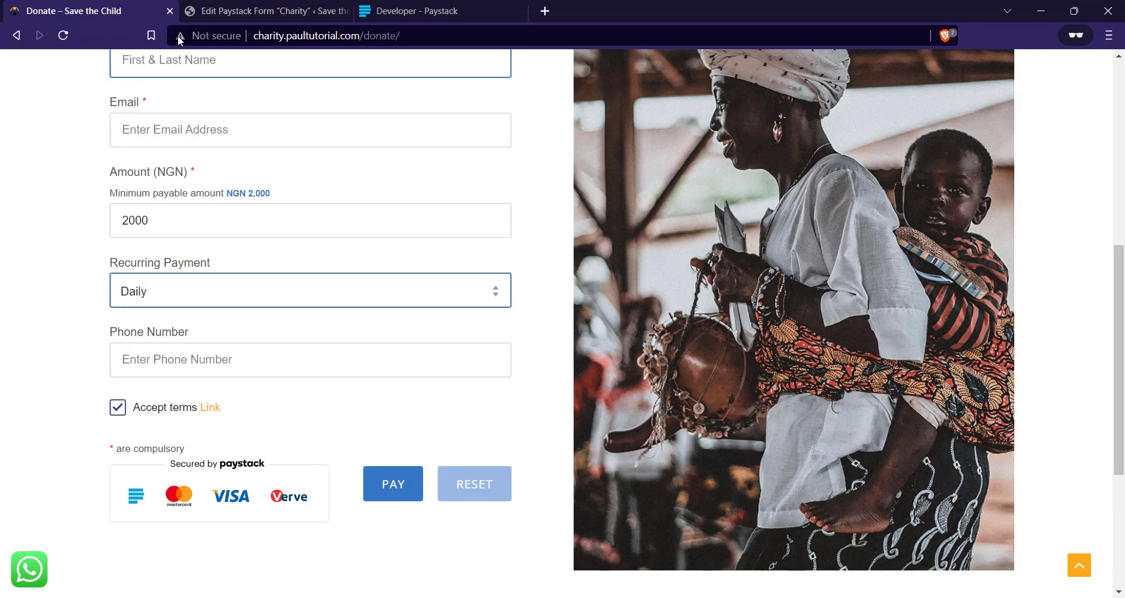
scroll(391, 135, up, 8)
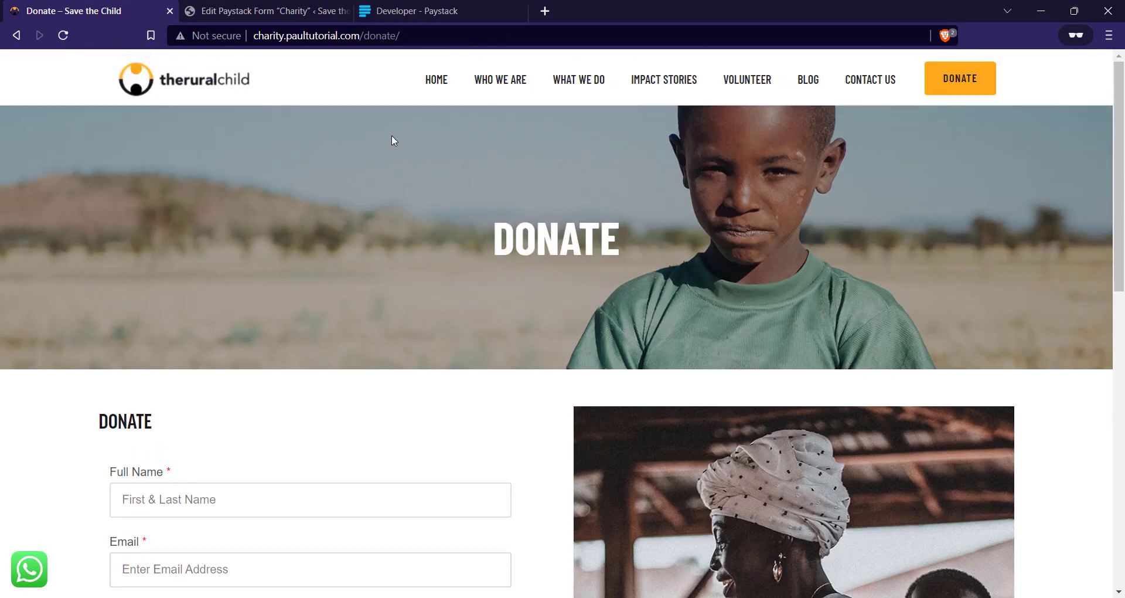
click(63, 35)
click(232, 12)
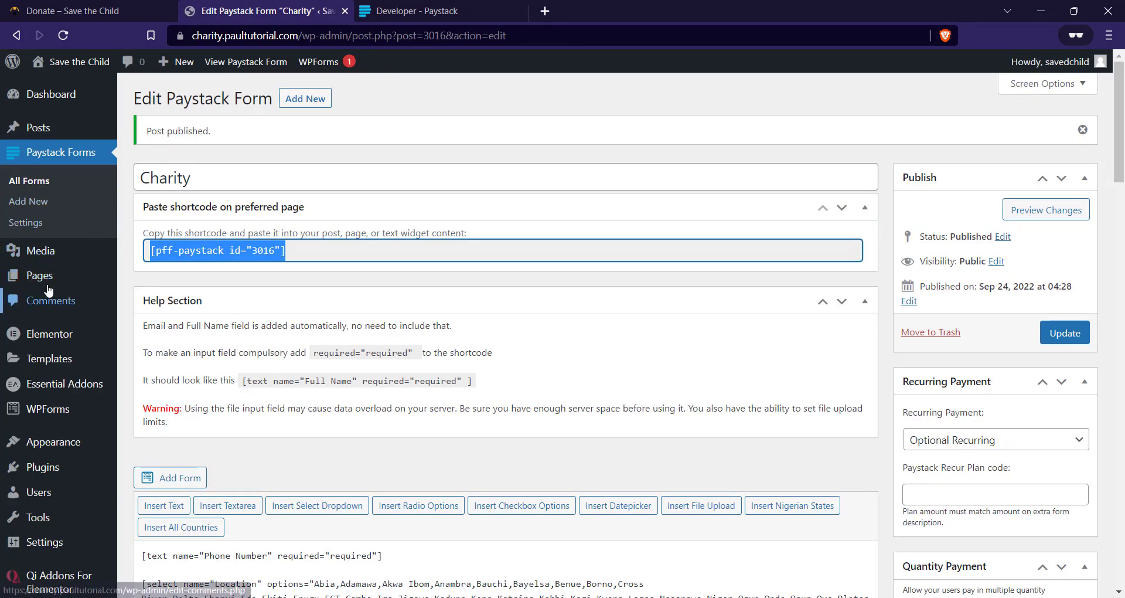
Open the Donate page with Elementor in a new tab from the site's page list and go to its donation form section.
click(87, 283)
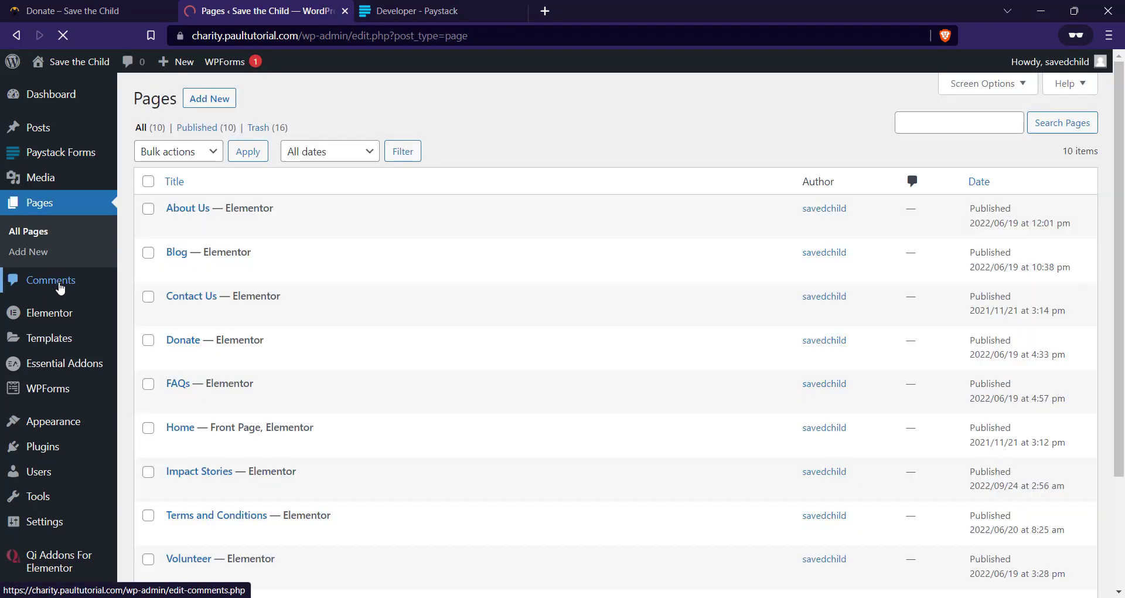
scroll(338, 265, down, 4)
scroll(326, 276, up, 4)
scroll(305, 276, down, 4)
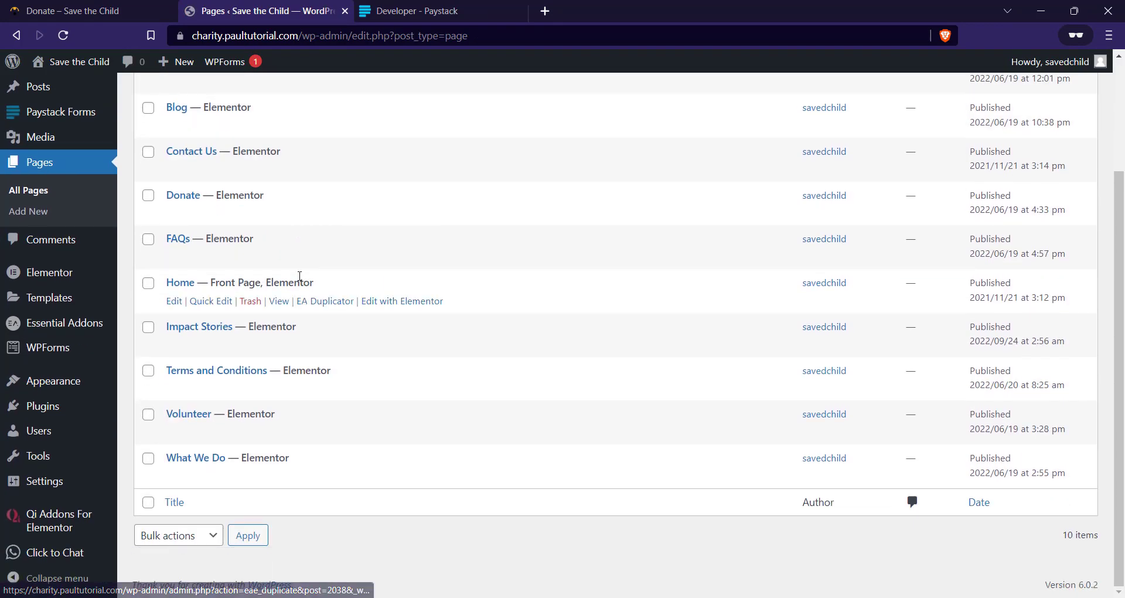
right_click(410, 214)
click(445, 223)
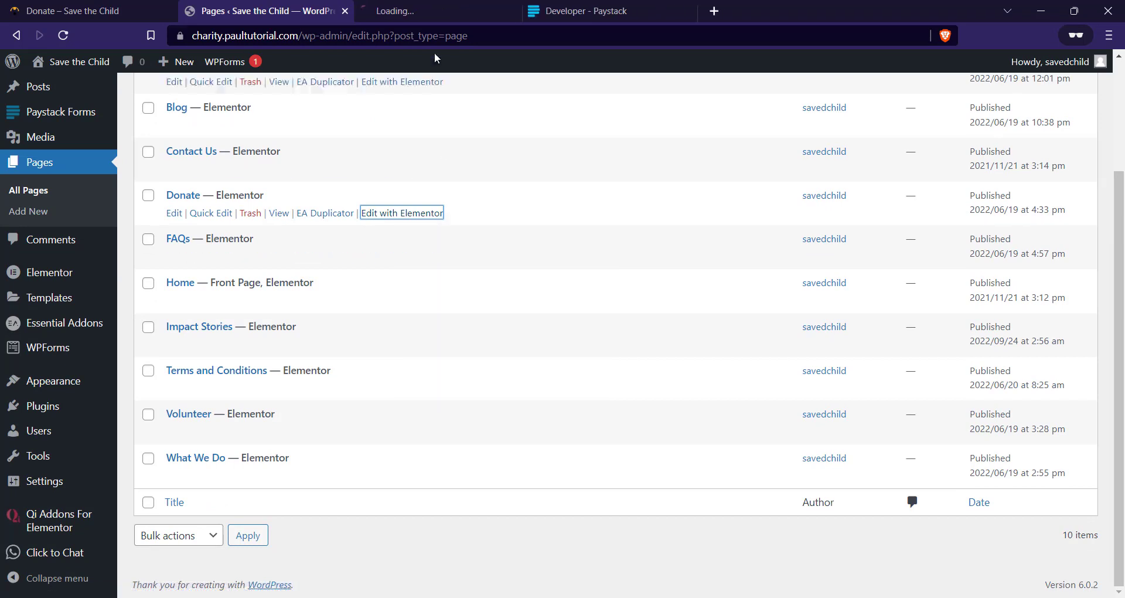
key(ctrl+Tab)
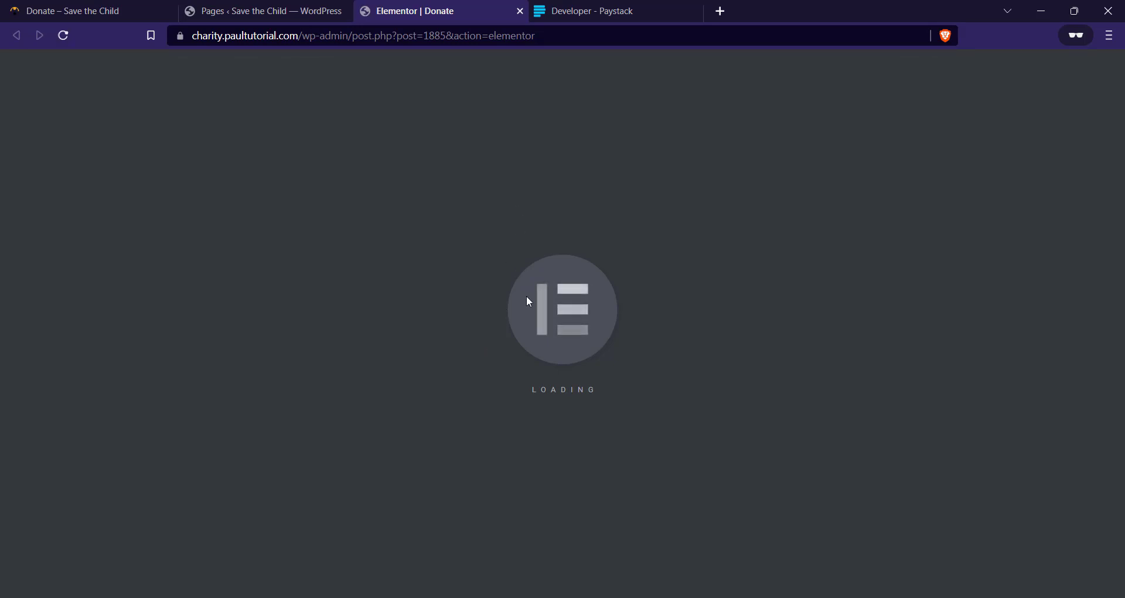
scroll(456, 259, down, 4)
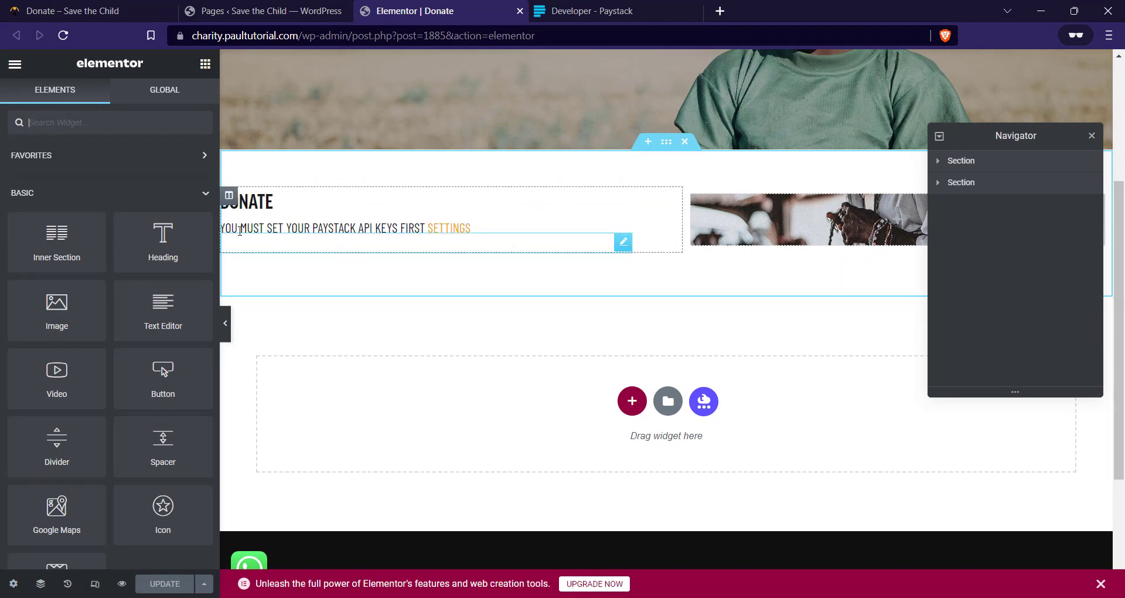
Check the live Donate page, then open the Paystack Forms settings in a new tab and save them.
key(ctrl+1)
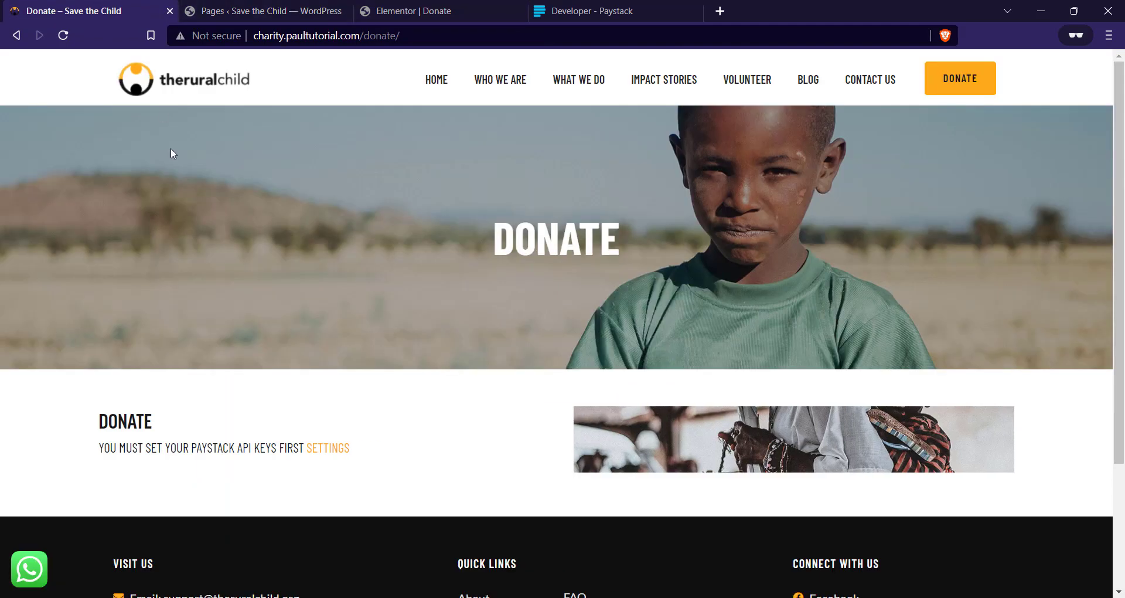
key(ctrl+2)
mouse_move(77, 121)
right_click(155, 150)
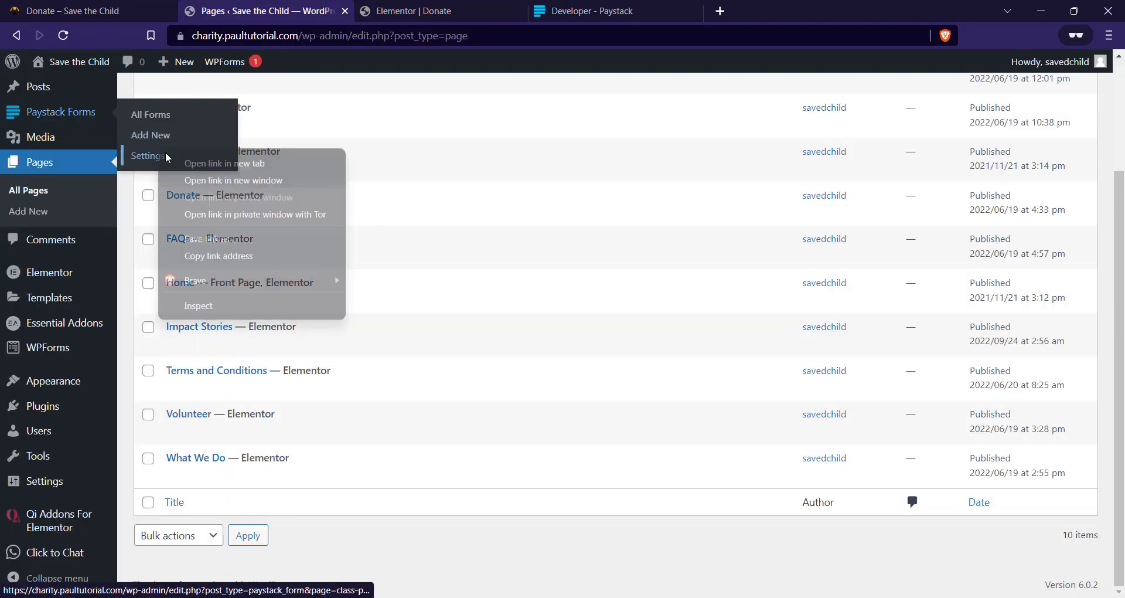
click(164, 156)
key(ctrl+3)
scroll(359, 304, down, 5)
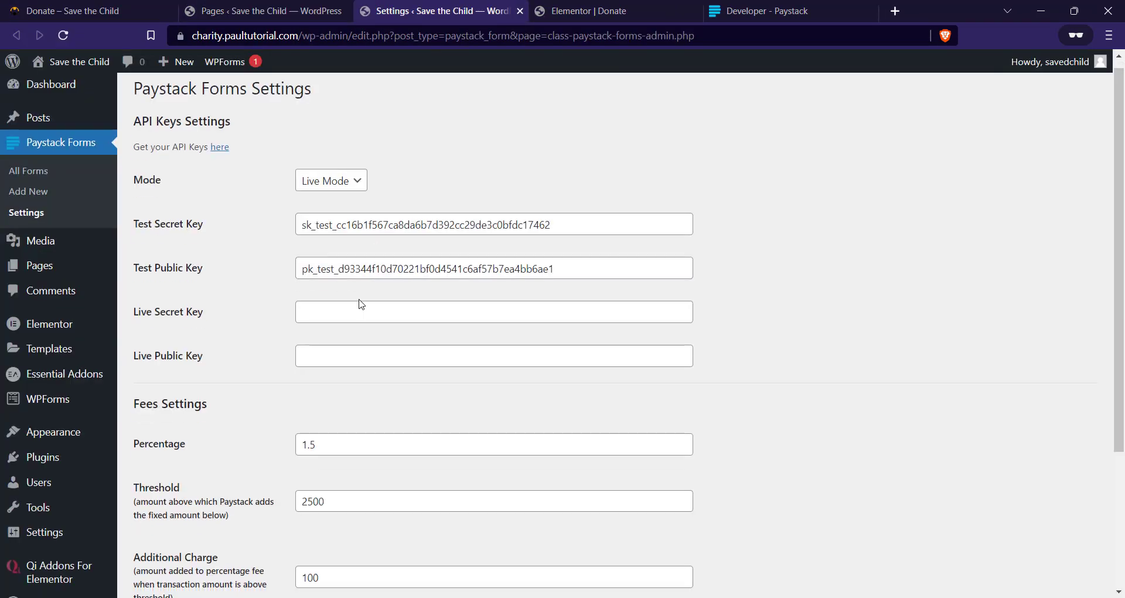
click(170, 522)
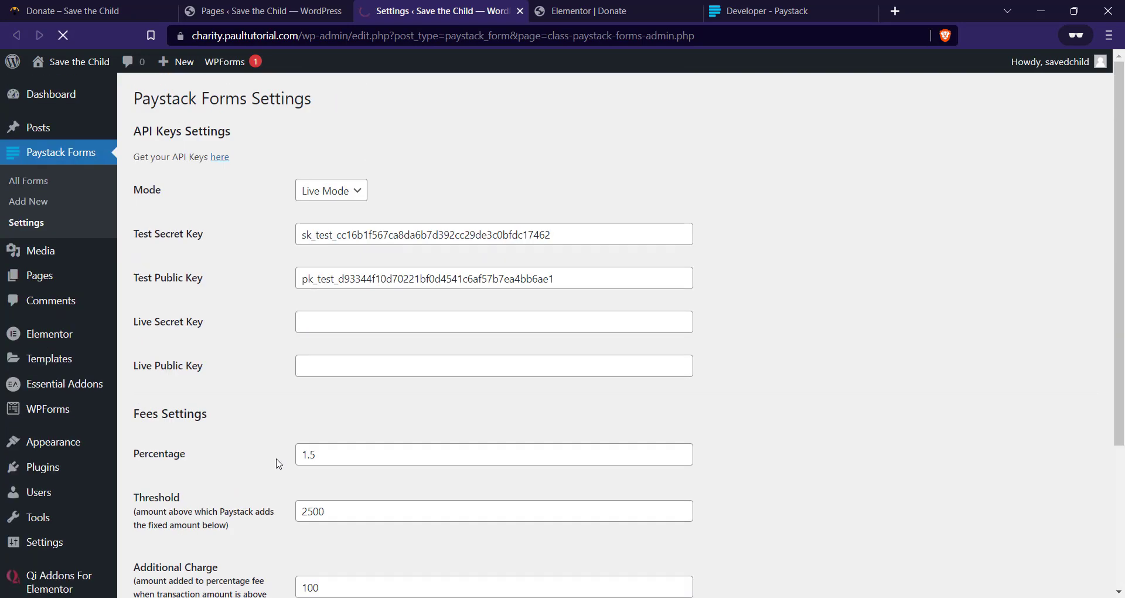
Set the Paystack Forms mode to Test Mode and save the settings.
click(357, 193)
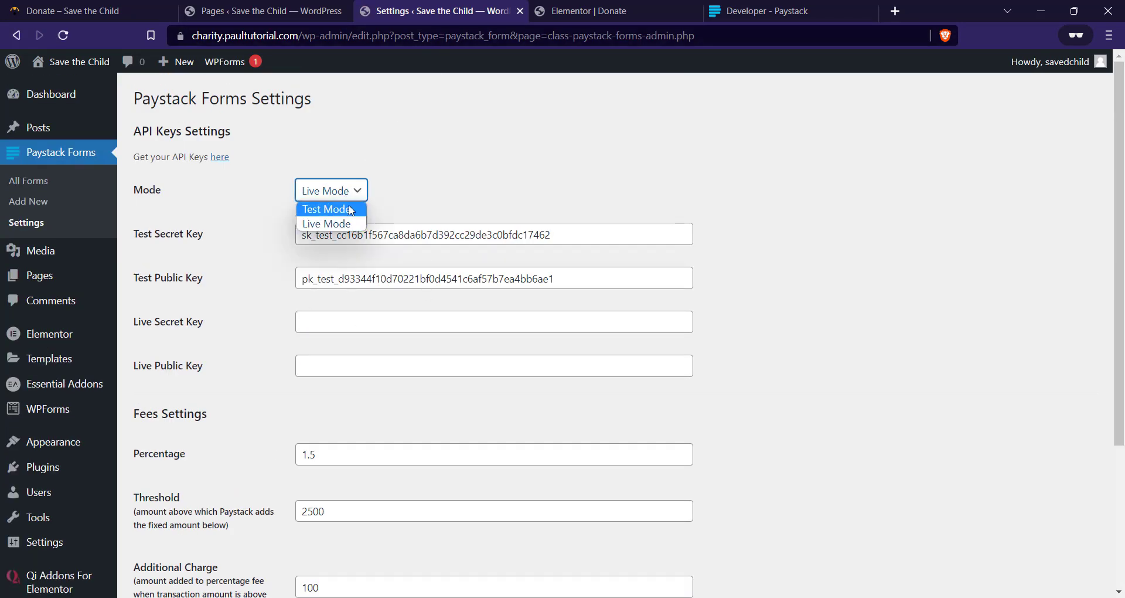
click(353, 205)
click(353, 199)
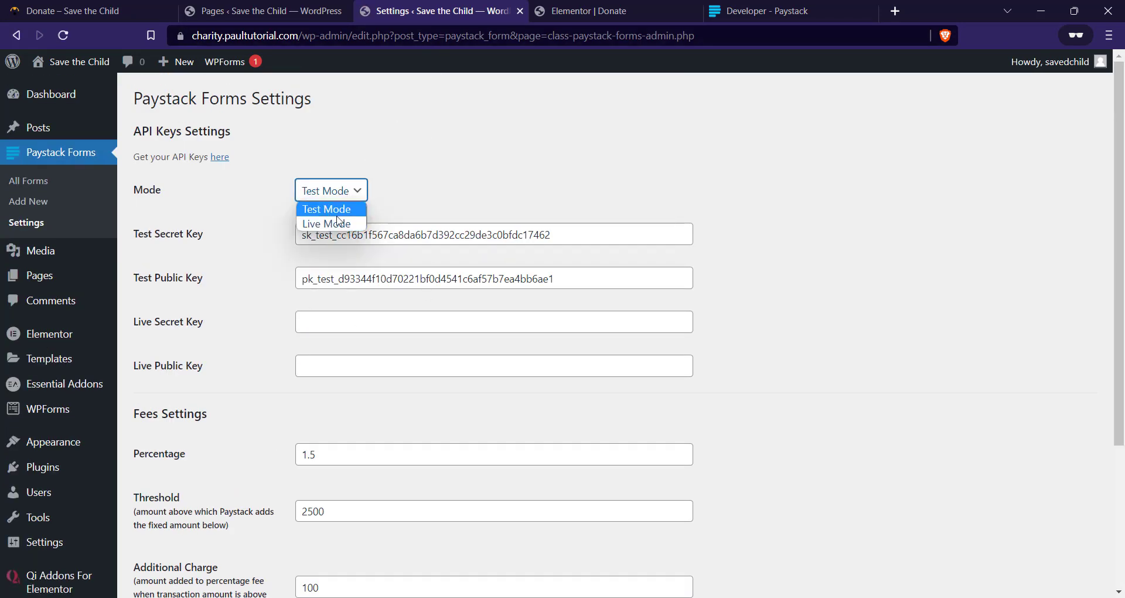
click(327, 209)
scroll(352, 235, down, 4)
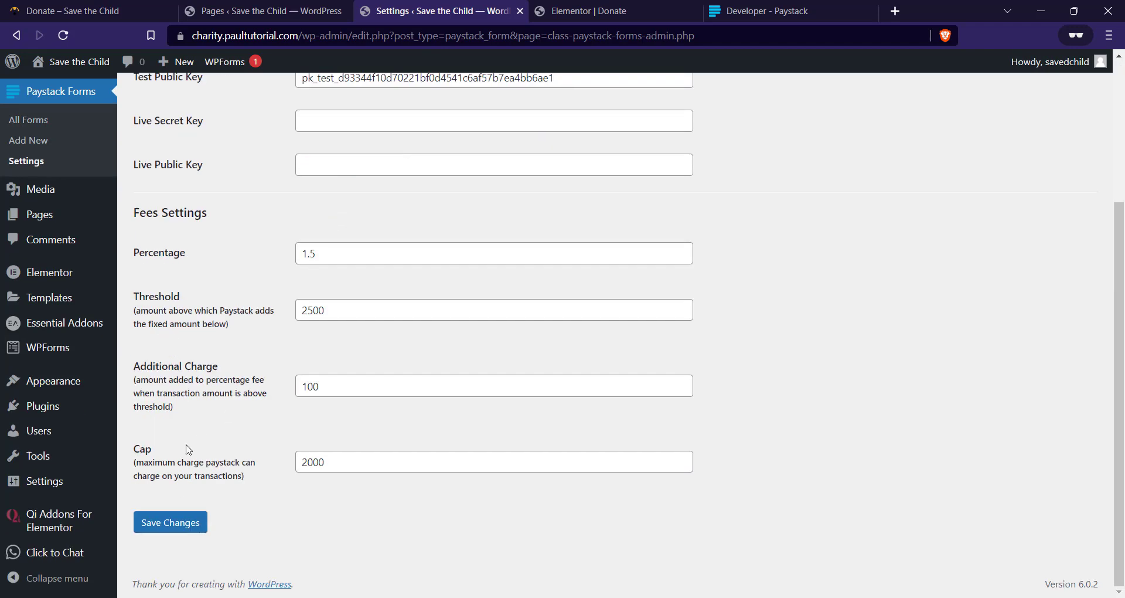
click(170, 522)
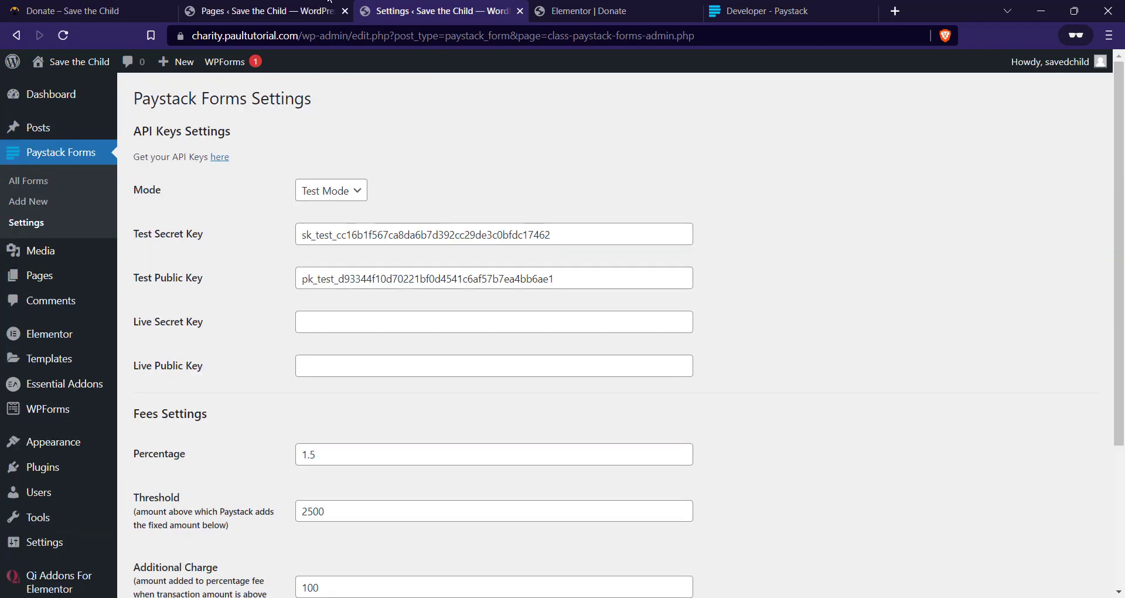
Delete the existing shortcode widget below the Donate heading in the Elementor editor.
click(588, 10)
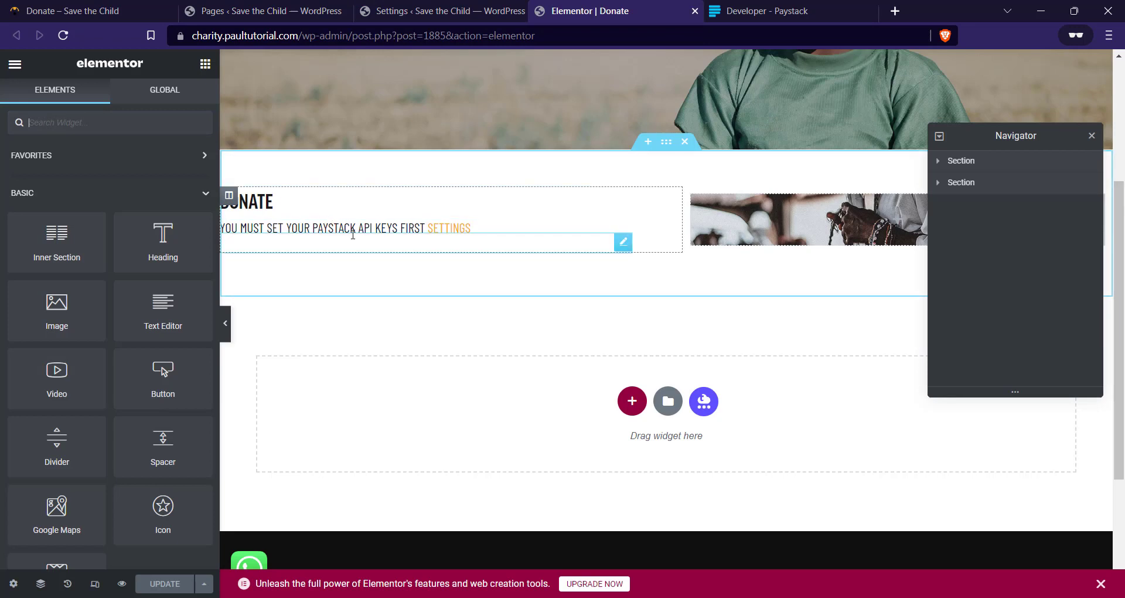
click(620, 242)
right_click(450, 223)
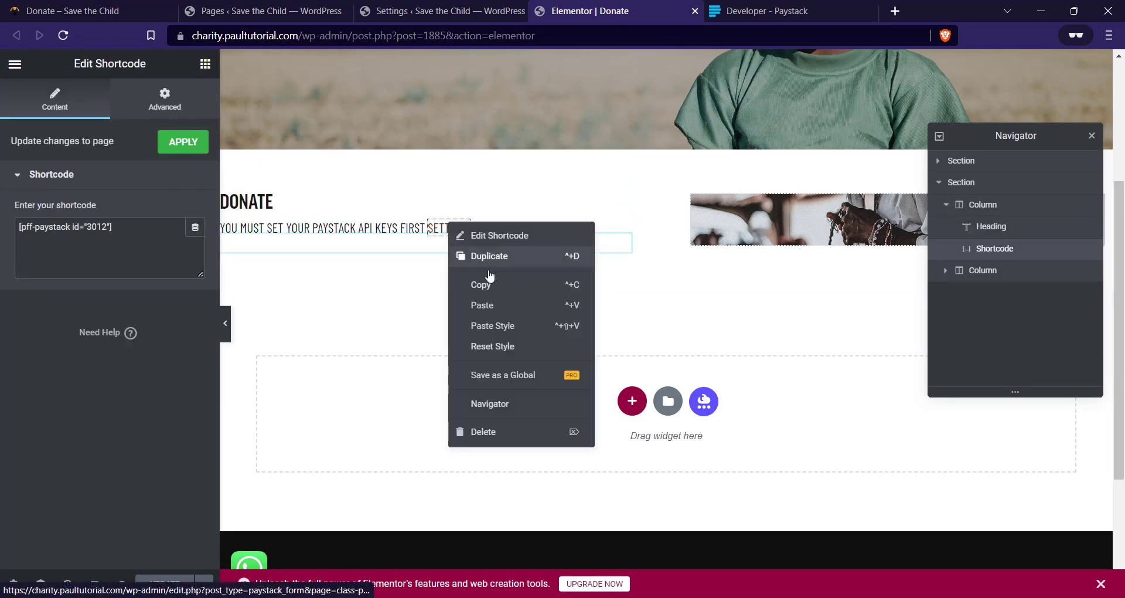
click(478, 432)
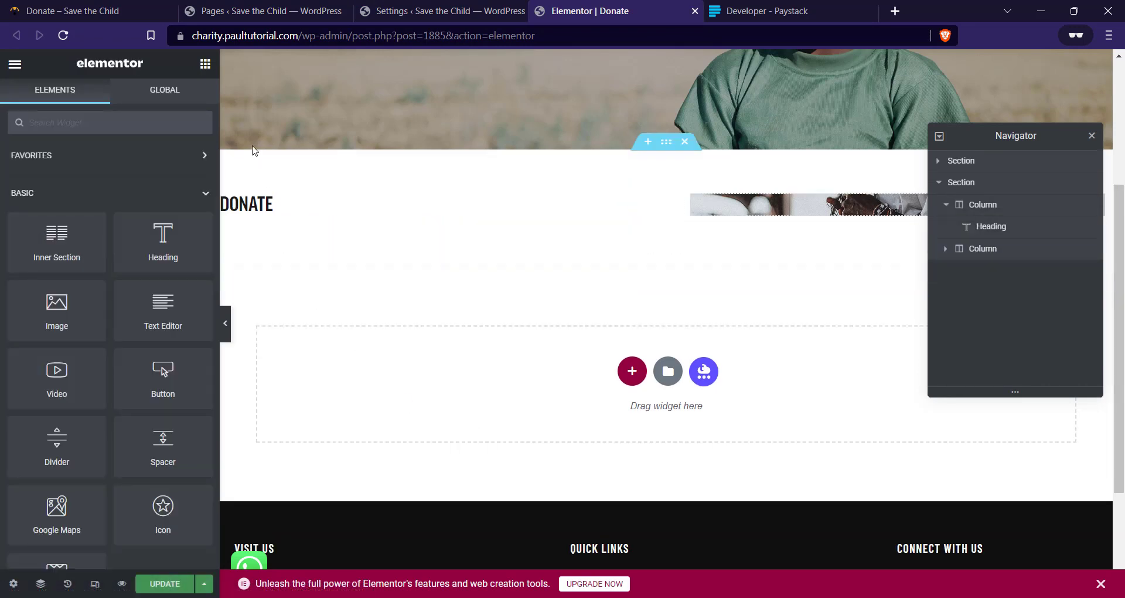
Add a Shortcode widget below the Donate heading containing [pff-paystack id="3016"].
click(150, 116)
text(shio)
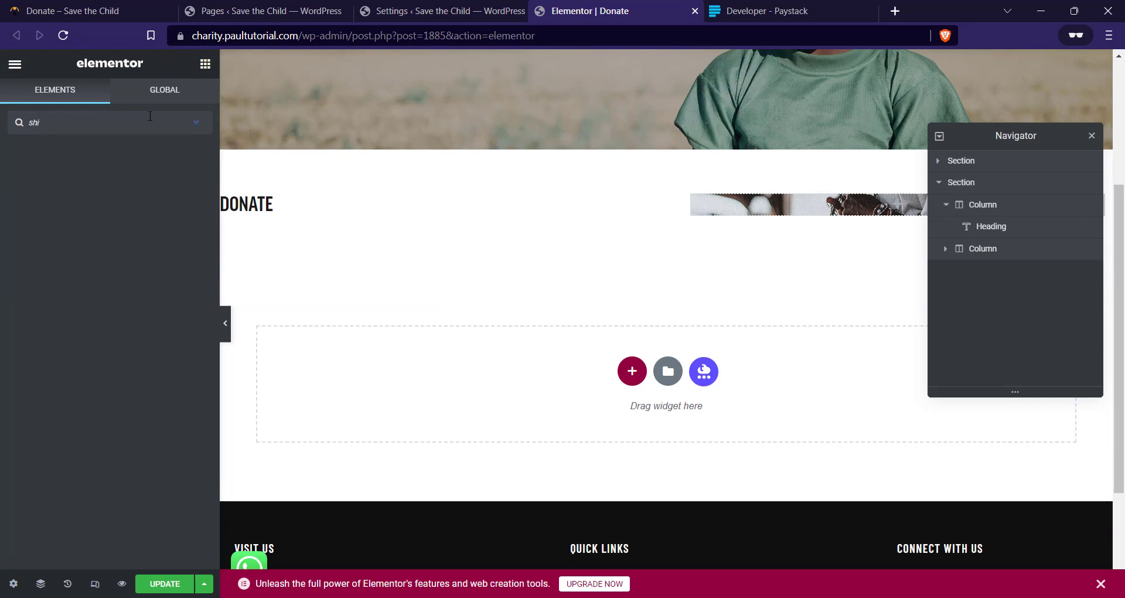
key(BackSpace)
text(ortc)
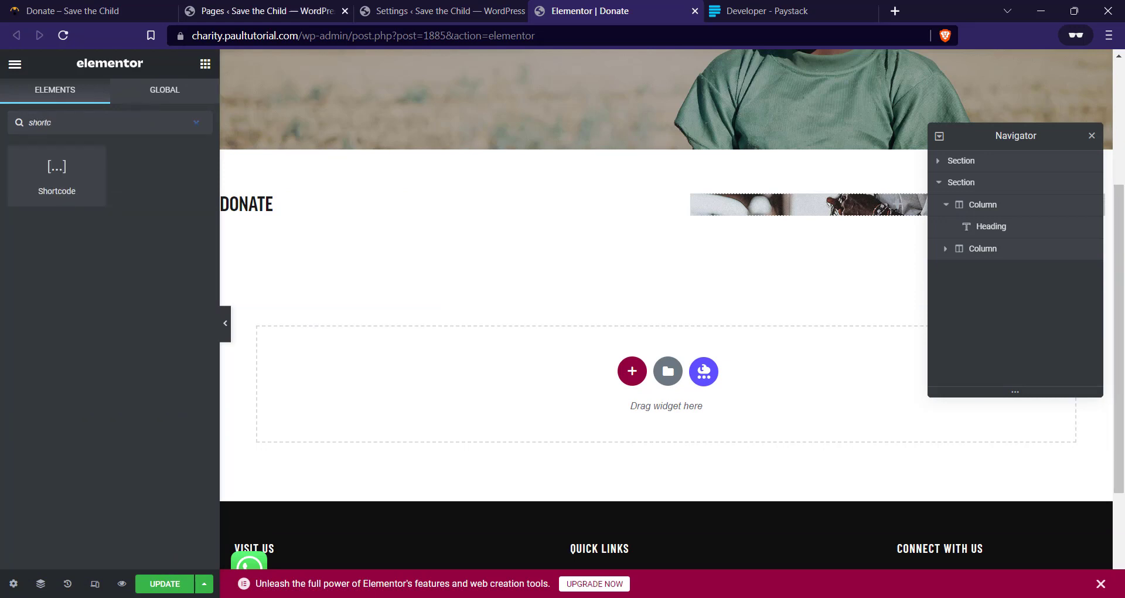
drag(57, 173, 286, 211)
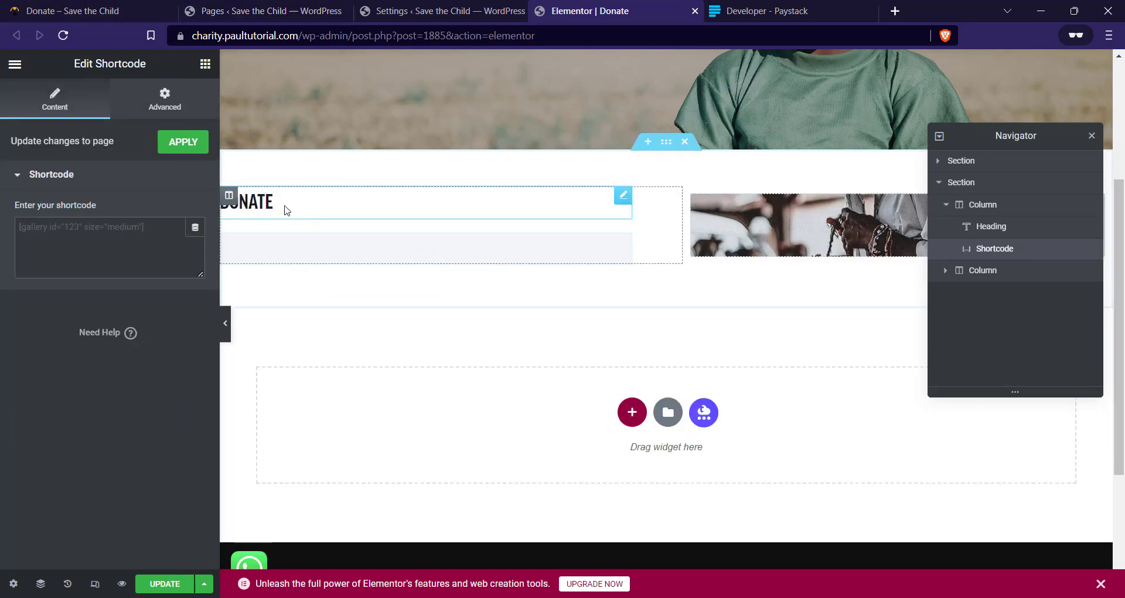
click(95, 244)
text([pff-paystack id="3016"])
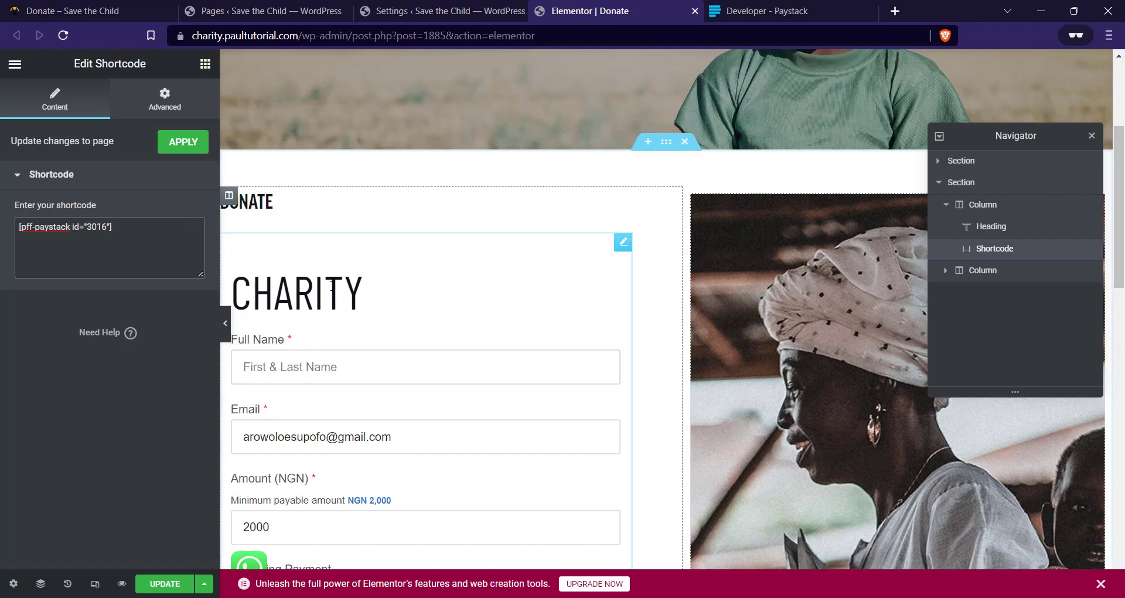
scroll(350, 324, down, 1)
scroll(350, 324, down, 5)
scroll(351, 327, up, 4)
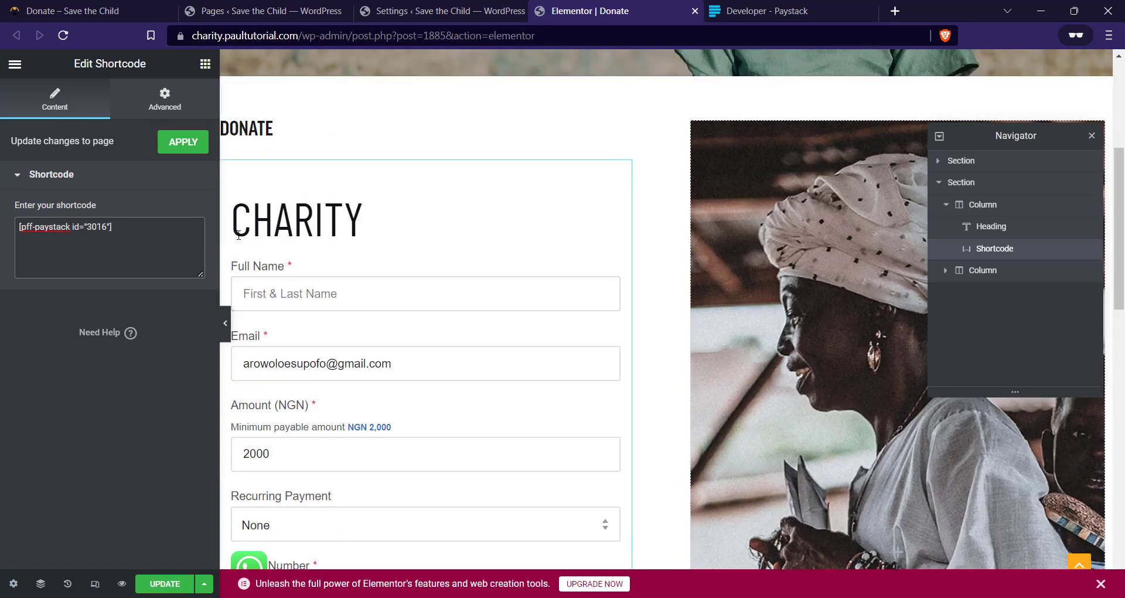
Open the Charity form for editing from the list of all Paystack forms.
click(383, 9)
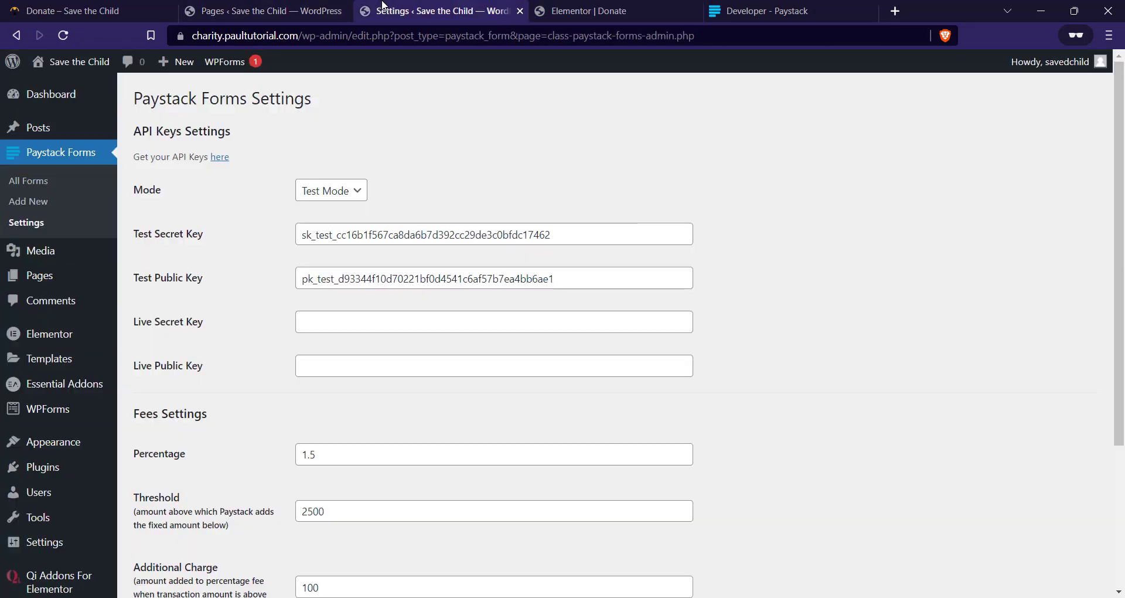
scroll(331, 193, down, 3)
scroll(332, 194, up, 3)
click(28, 181)
click(586, 11)
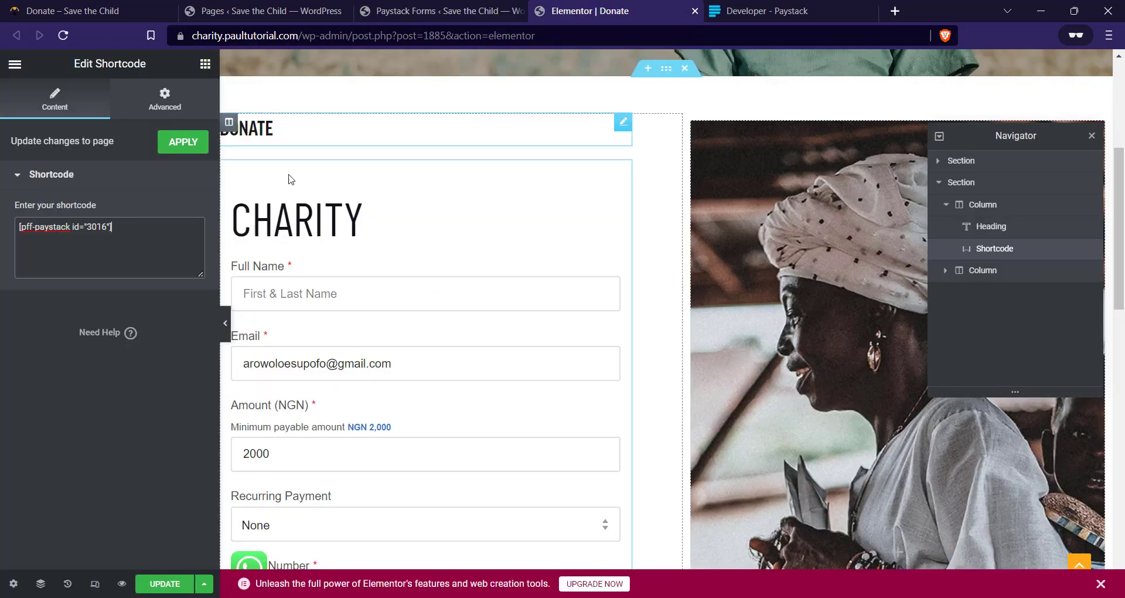
click(388, 11)
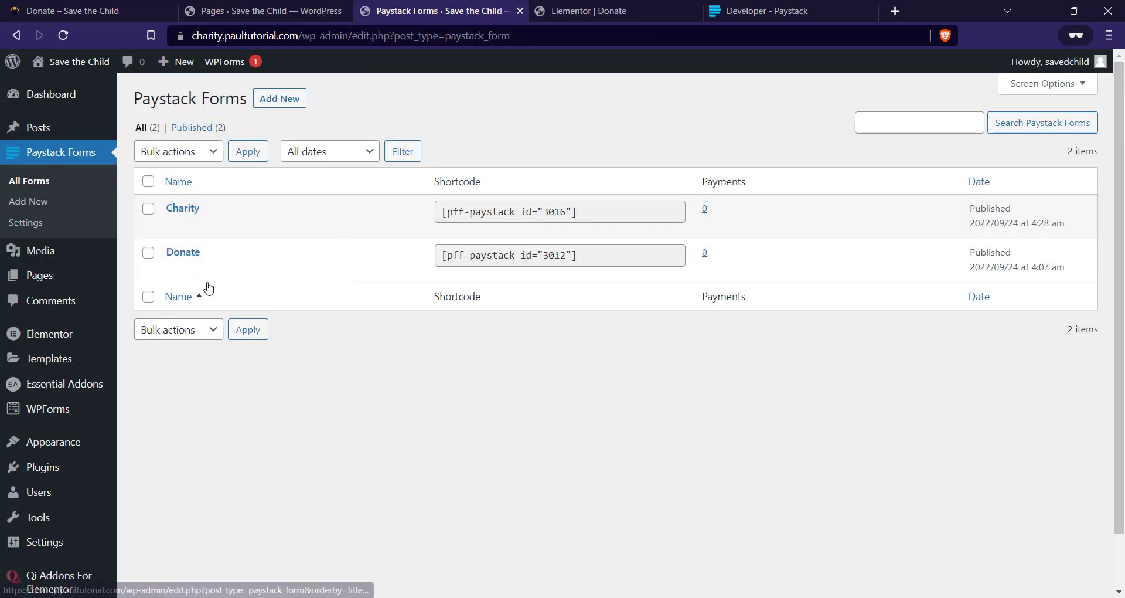
click(174, 227)
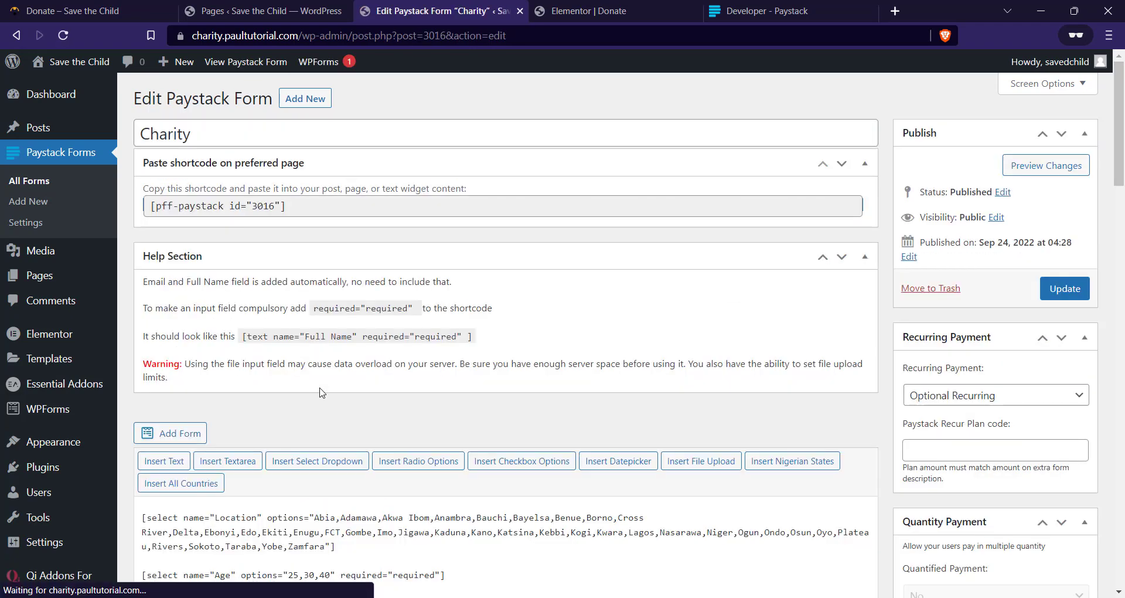
Enable hiding the form title in the Charity form's extra description settings and update the form.
scroll(287, 340, down, 5)
scroll(288, 339, down, 9)
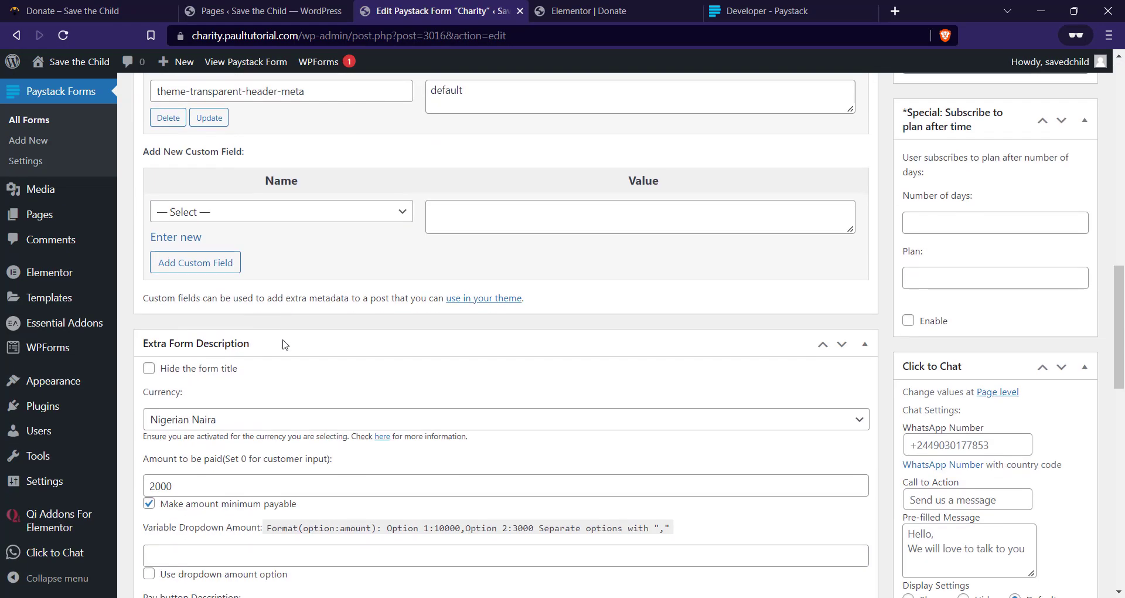
click(149, 256)
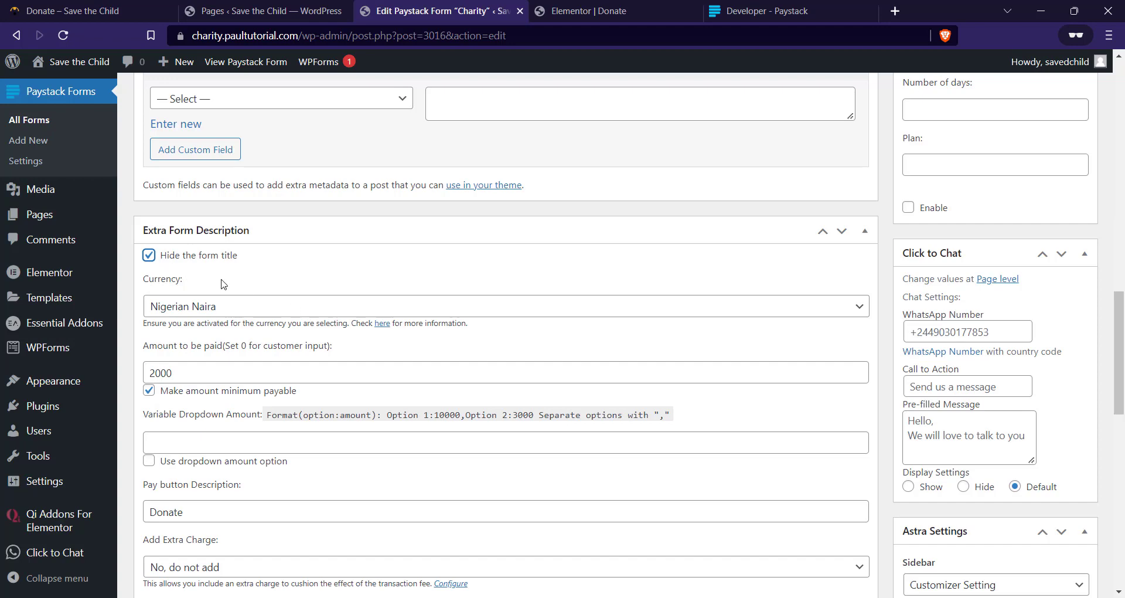
scroll(730, 352, up, 10)
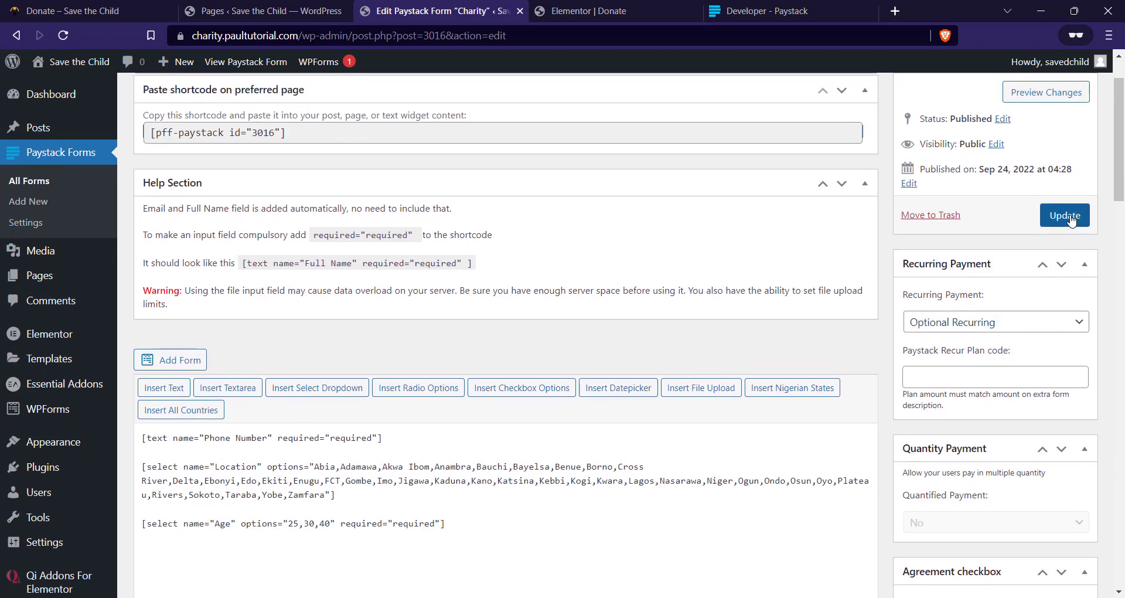
click(1070, 218)
Save the Donate page in Elementor and open its preview in a new tab.
click(589, 11)
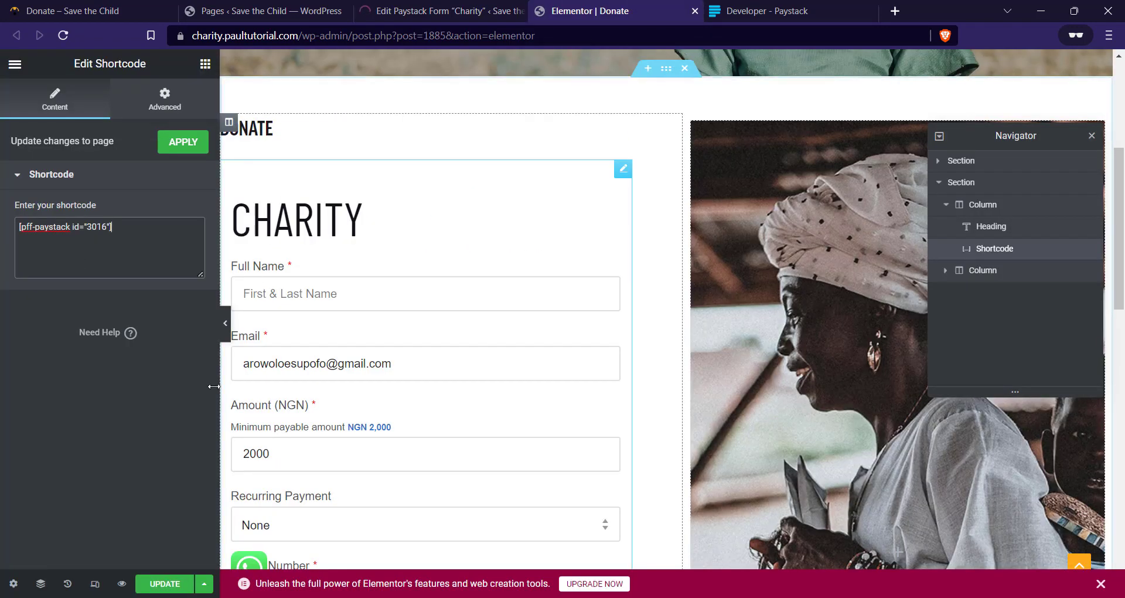
scroll(284, 407, down, 4)
scroll(295, 431, up, 5)
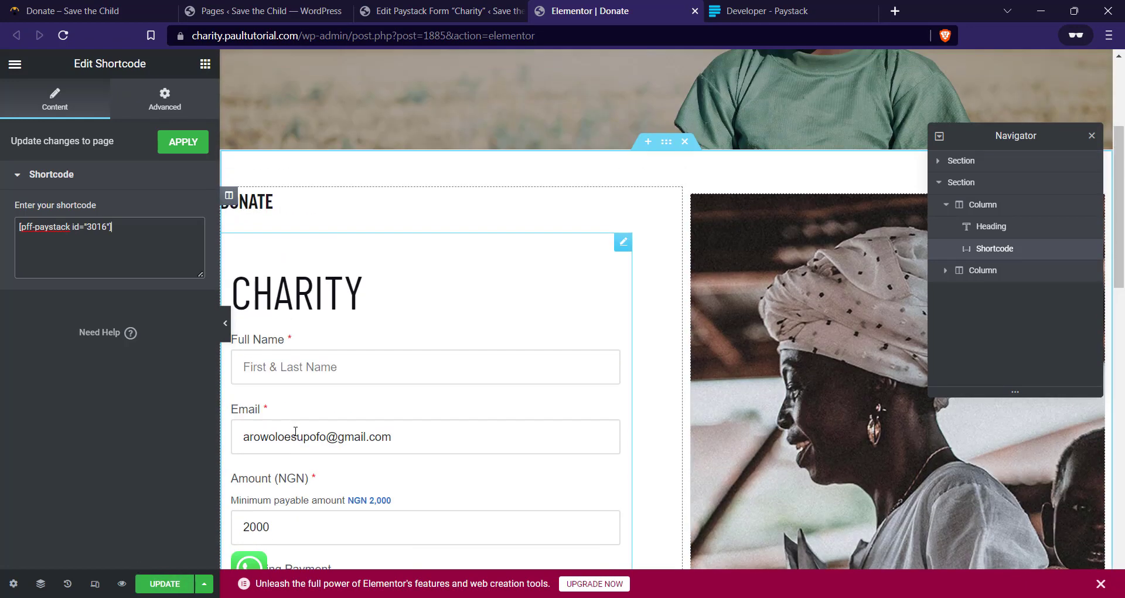
key(ctrl+s)
click(121, 583)
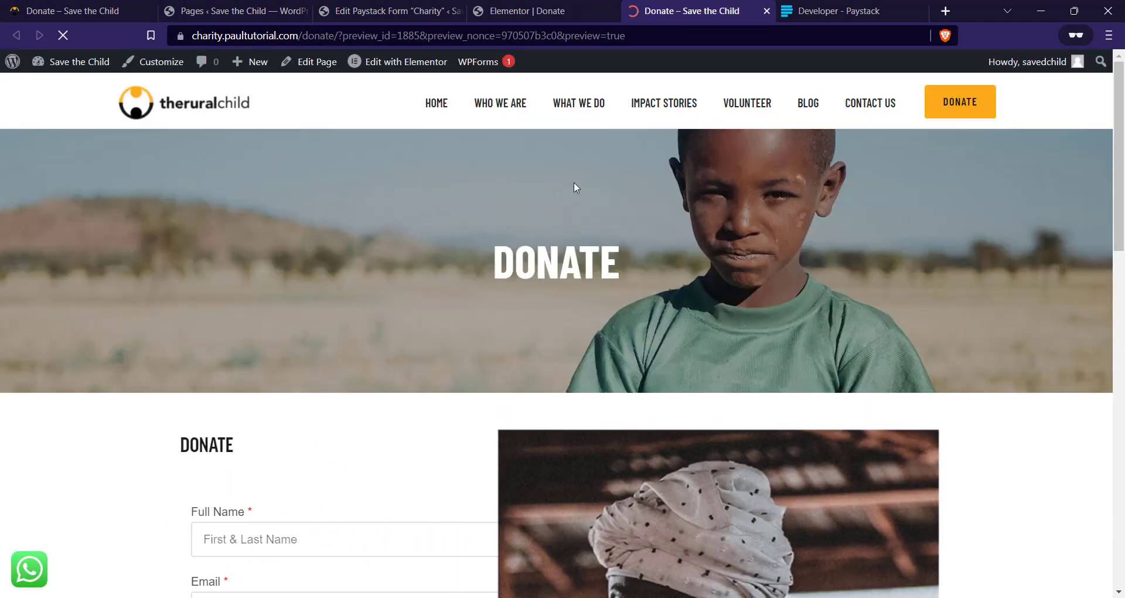
Examine the full name, email and amount fields of the donation form on the previewed Donate page.
scroll(579, 191, down, 6)
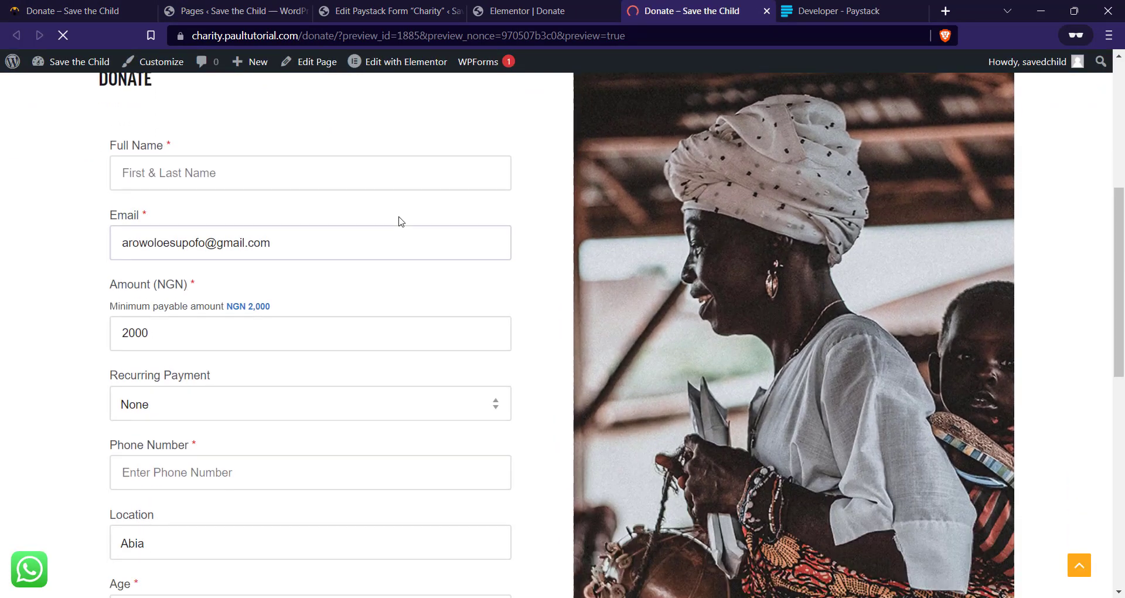
click(194, 174)
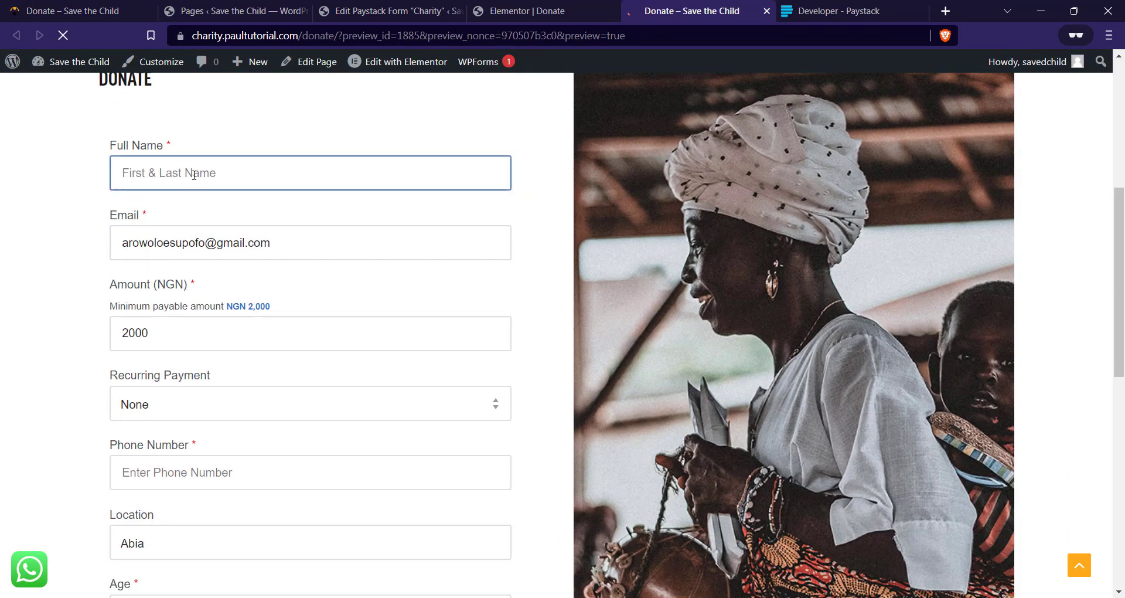
scroll(272, 158, down, 1)
click(292, 170)
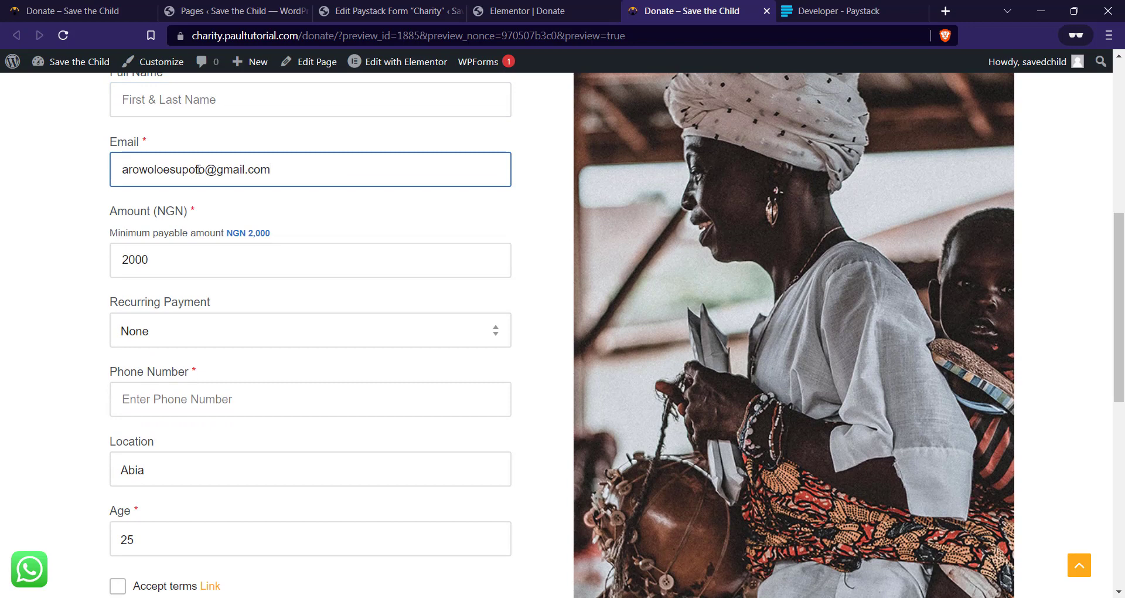
scroll(258, 211, down, 1)
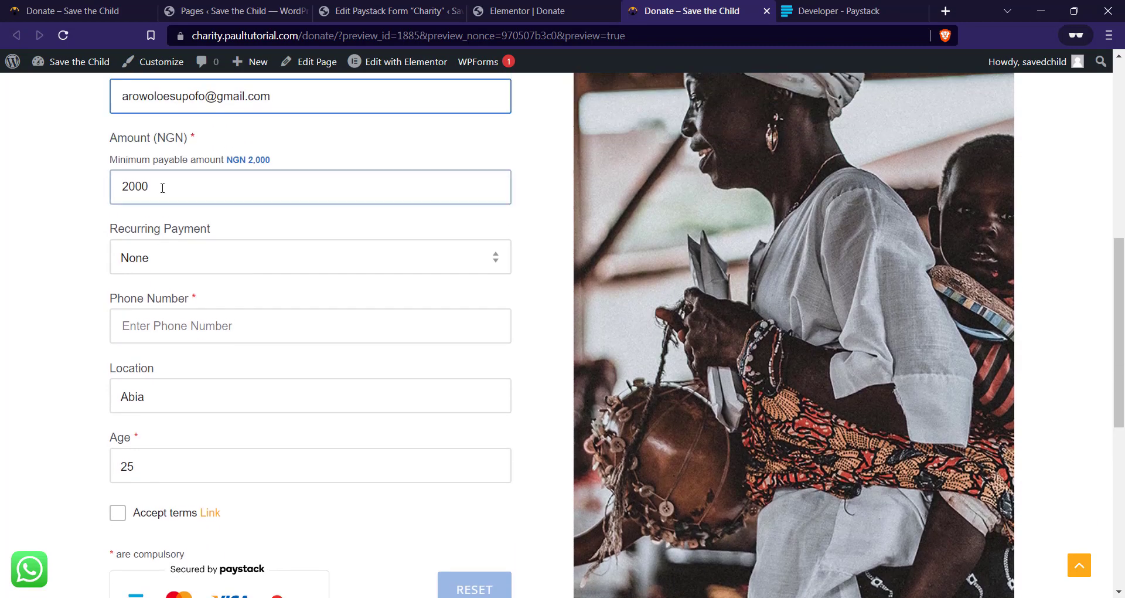
scroll(217, 188, down, 1)
scroll(221, 190, up, 1)
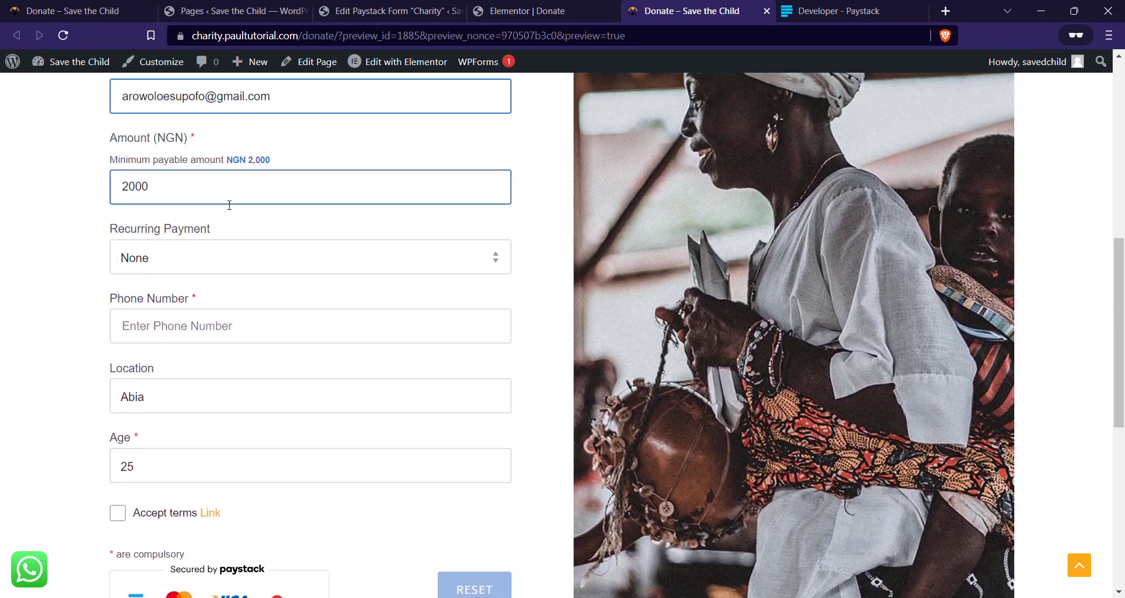
drag(217, 197, 117, 190)
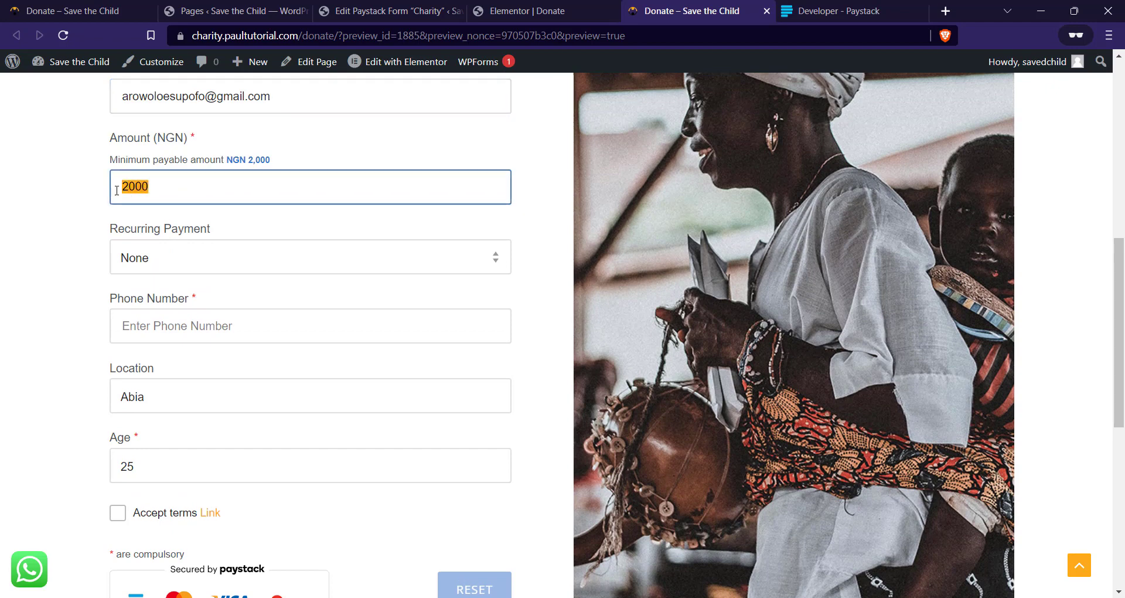
Set the donation form's recurring payment to Daily and check its phone number and location fields.
click(199, 257)
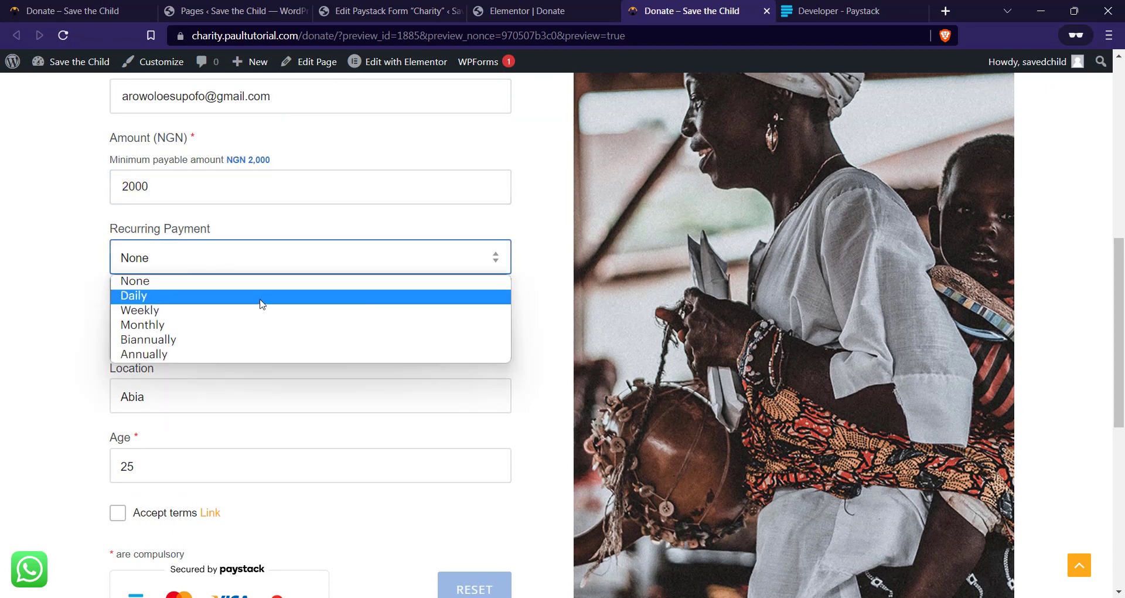
click(172, 297)
click(234, 324)
scroll(321, 259, down, 2)
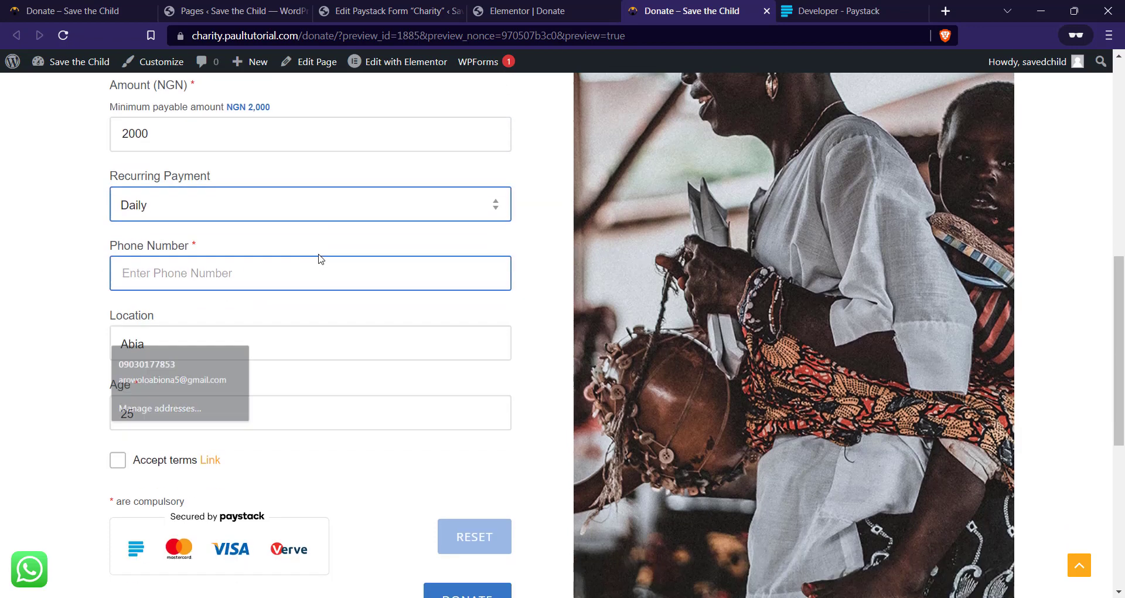
scroll(321, 258, down, 3)
click(178, 176)
click(261, 187)
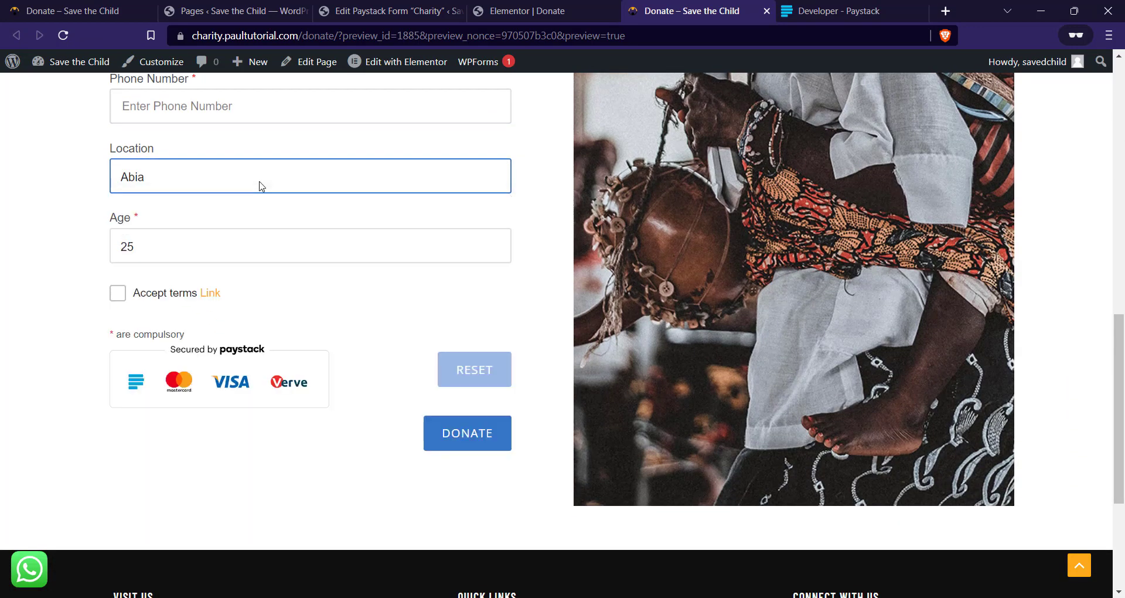
Check the donation form's age options and view the page that the Accept terms link opens in a new tab.
click(230, 241)
click(181, 259)
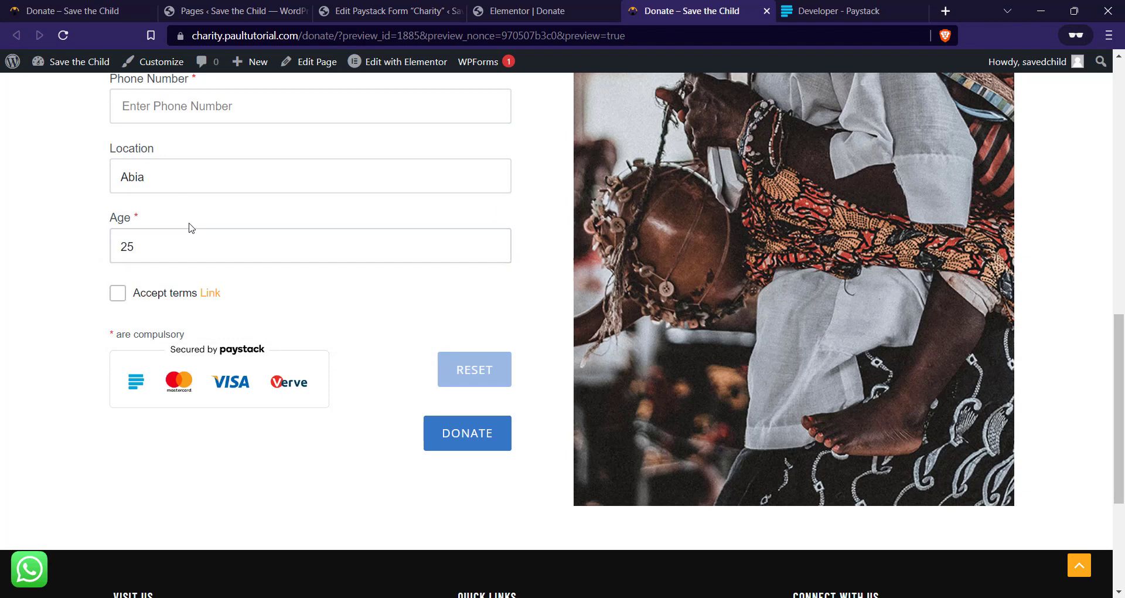
right_click(220, 297)
click(266, 302)
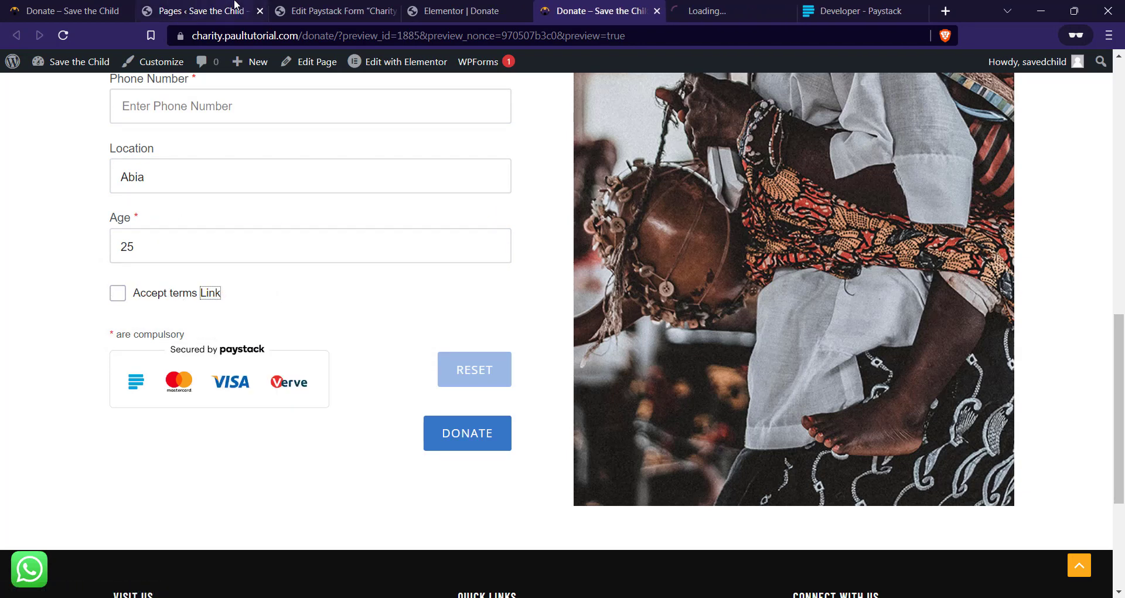
click(705, 9)
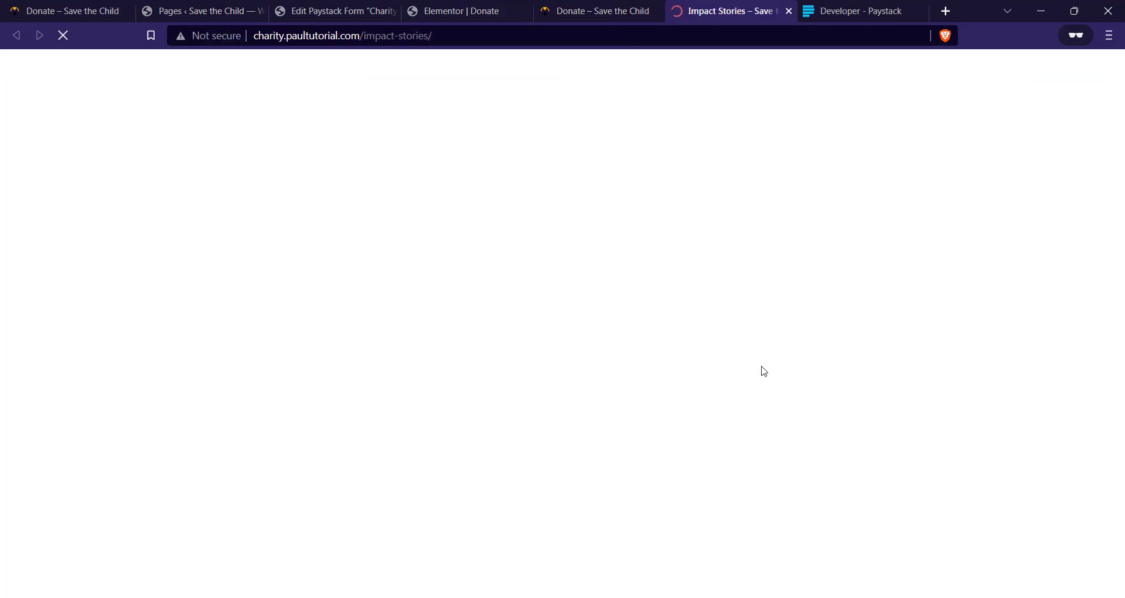
scroll(603, 178, down, 3)
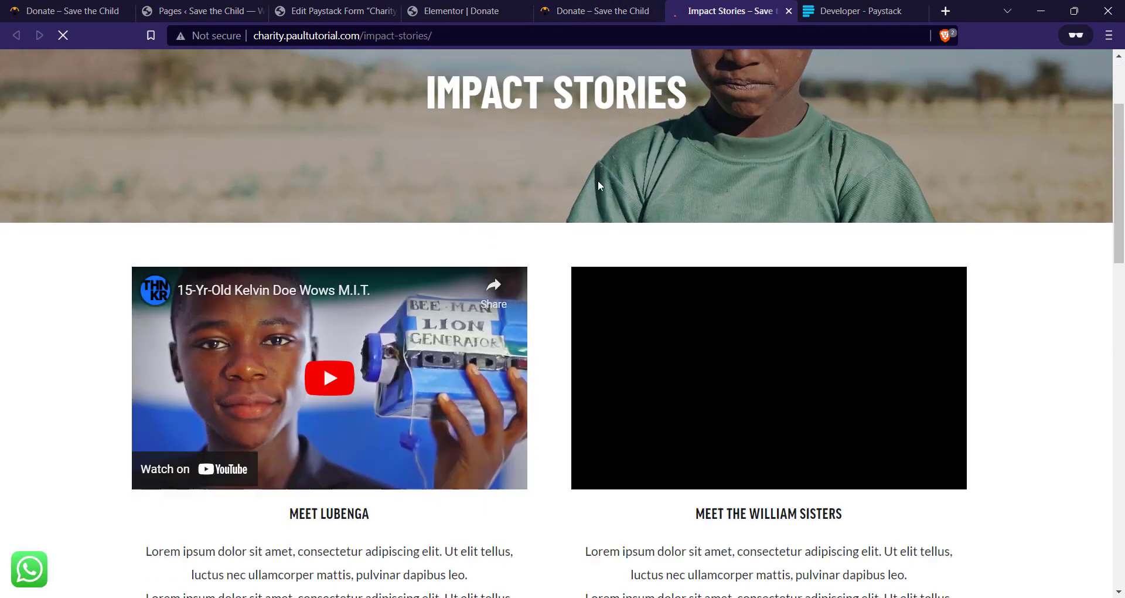
scroll(597, 181, up, 3)
click(598, 11)
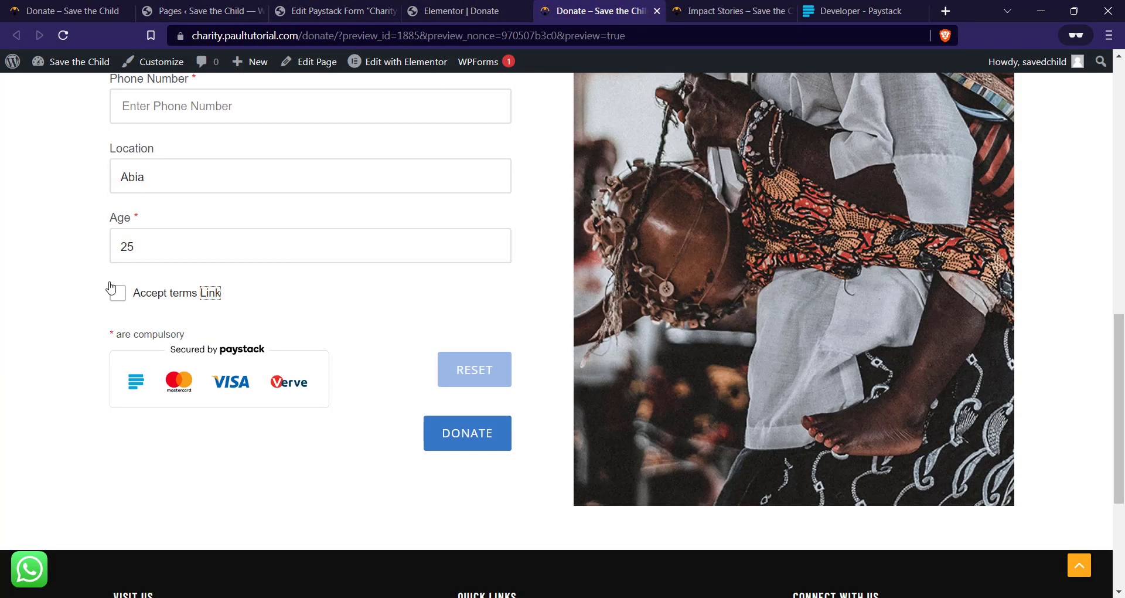
Accept the terms on the donation form and fill in the donor's full name.
click(118, 292)
scroll(199, 281, up, 8)
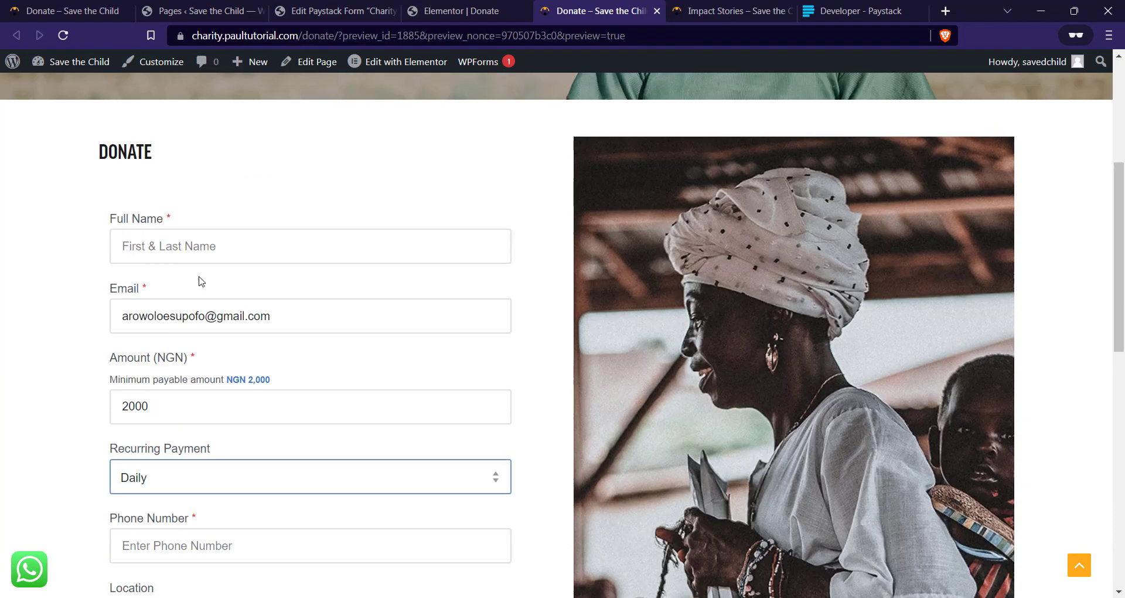
click(221, 248)
key(Caps_Lock)
text(PA)
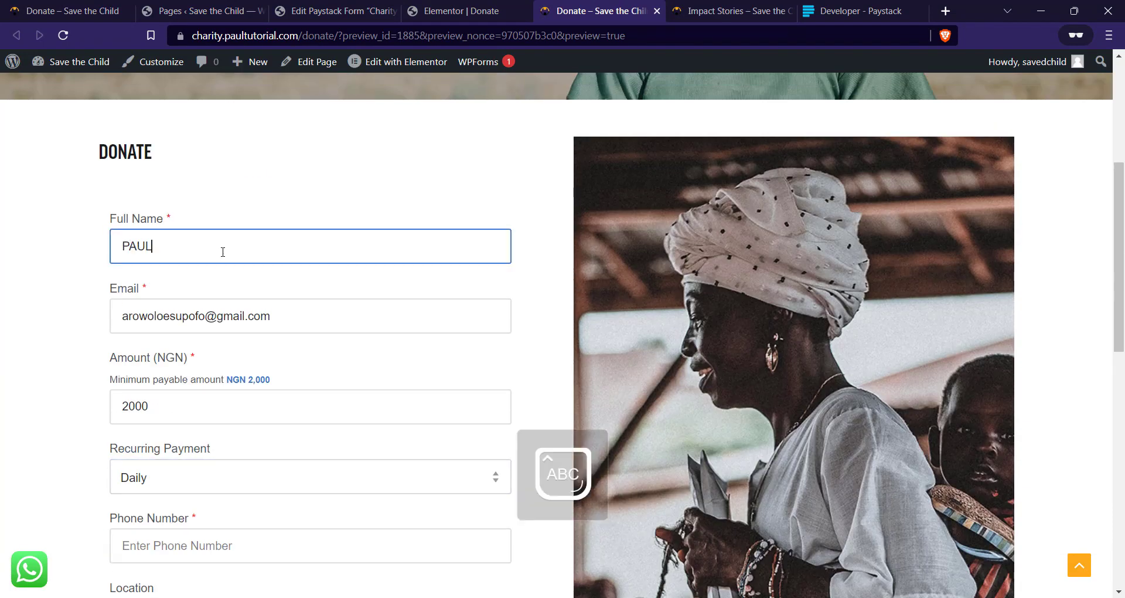
text(UL)
key(BackSpace)
key(BackSpace)
key(Caps_Lock)
text(Desg)
Fill in the donor's phone number and email from a saved autofill entry.
scroll(221, 233, down, 4)
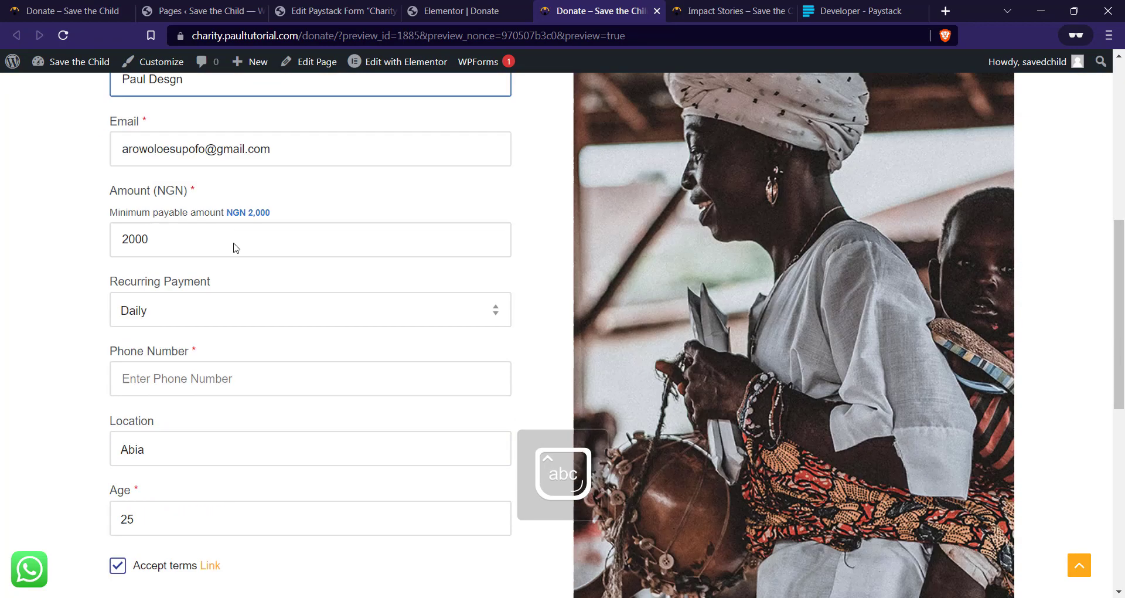
click(223, 327)
click(216, 355)
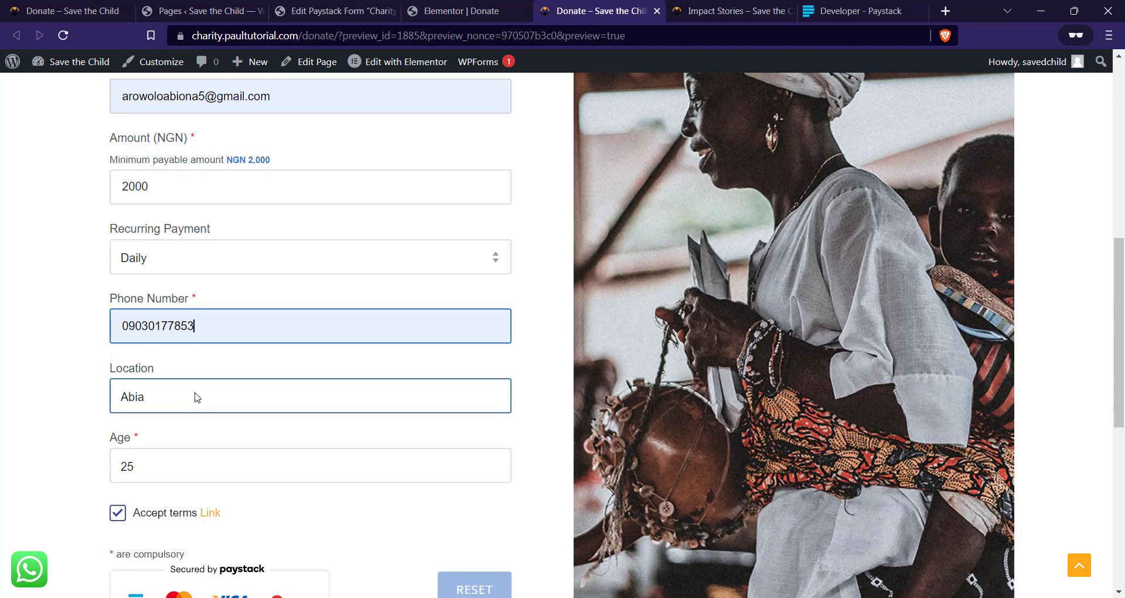
Set the donor's location to Kano and the age to 40.
click(193, 398)
click(160, 368)
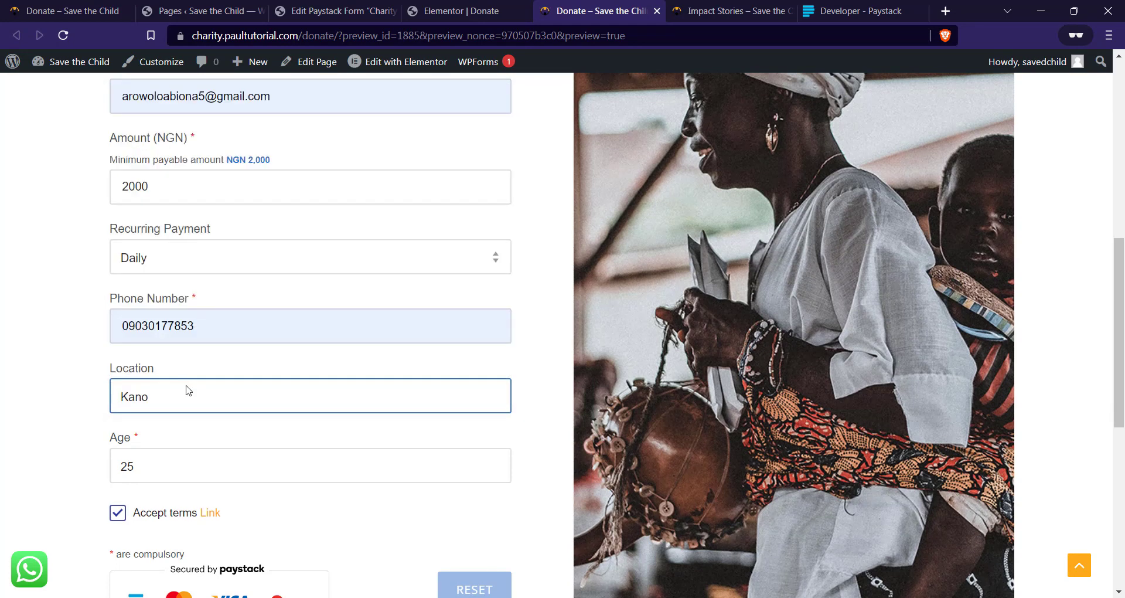
scroll(175, 375, down, 3)
click(157, 325)
click(151, 372)
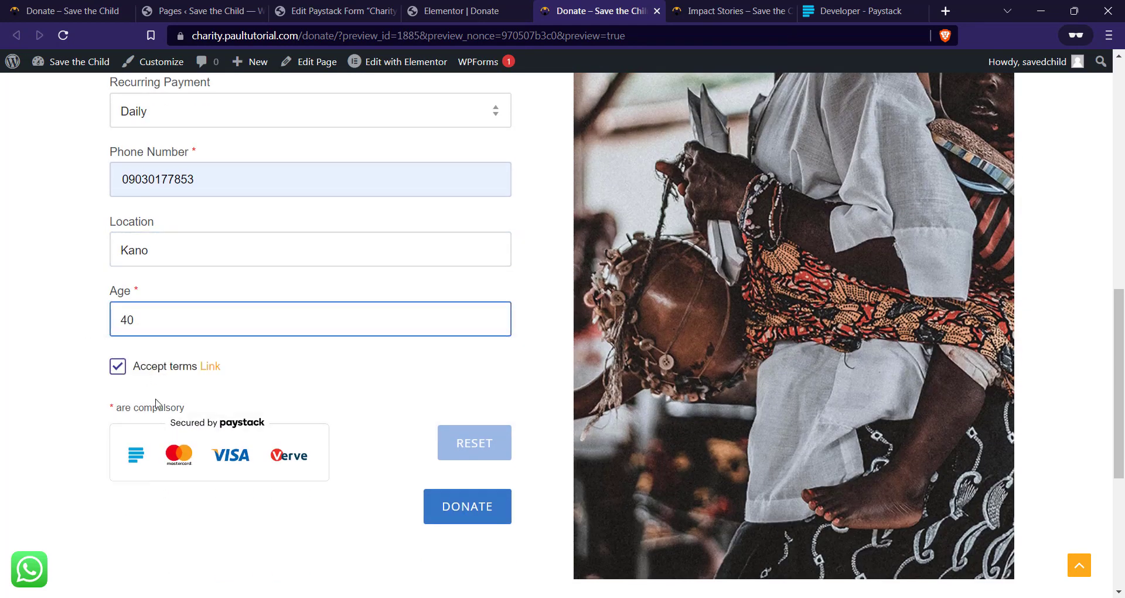
Submit the donation form and make the NGN 2,000 Paystack test payment with the Success option.
scroll(176, 410, down, 1)
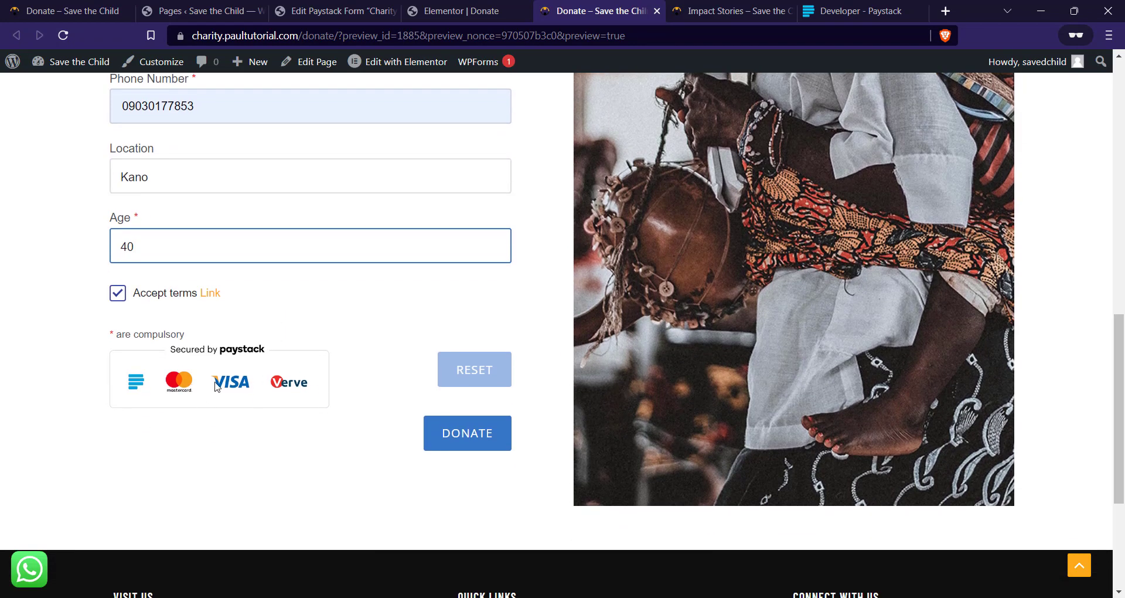
scroll(328, 422, up, 1)
scroll(469, 458, down, 1)
click(492, 442)
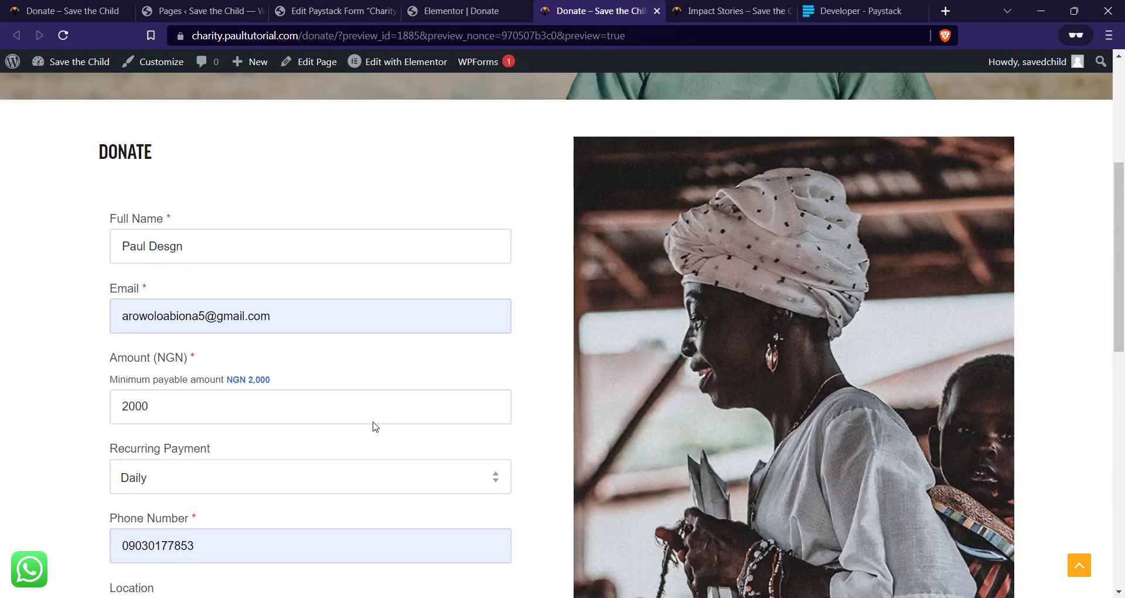
scroll(375, 426, down, 5)
click(467, 513)
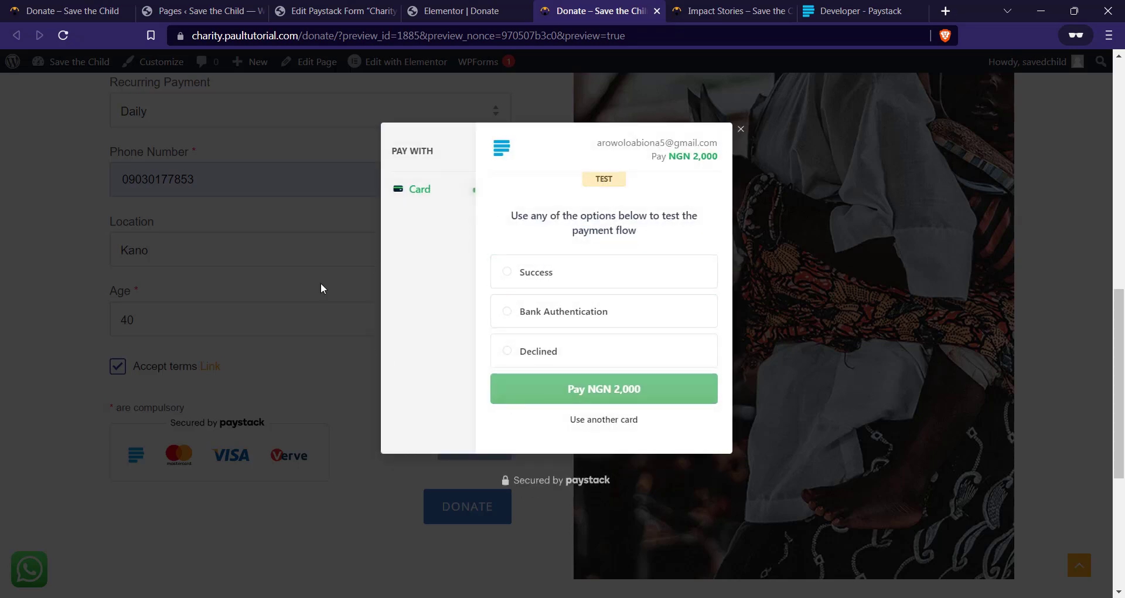
click(532, 279)
click(629, 397)
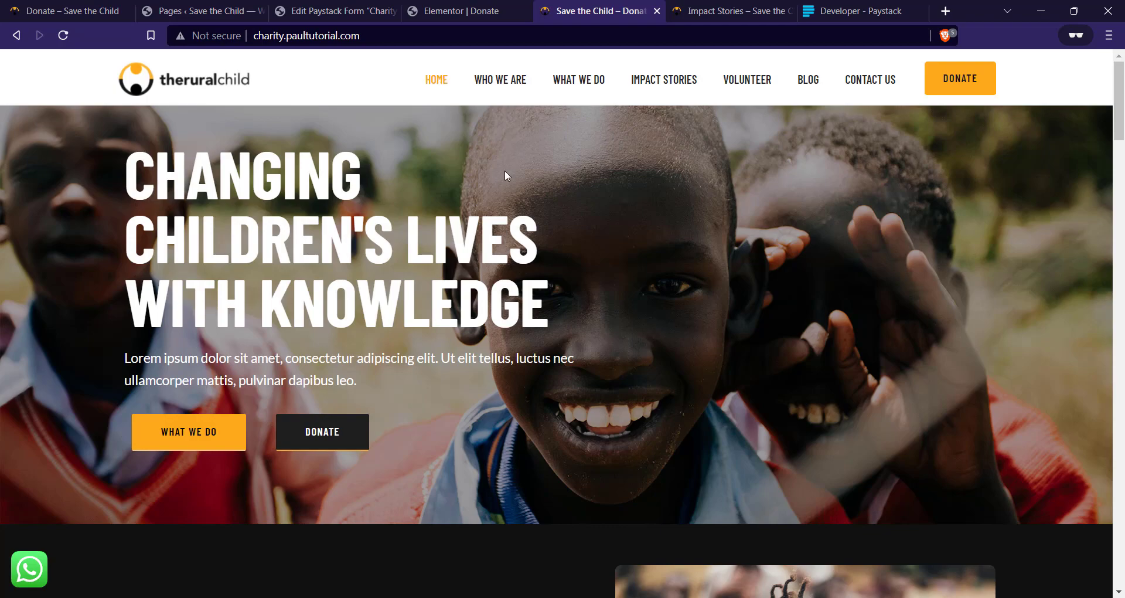
Look through the charity site's homepage sections down to the latest blog posts.
scroll(504, 173, down, 15)
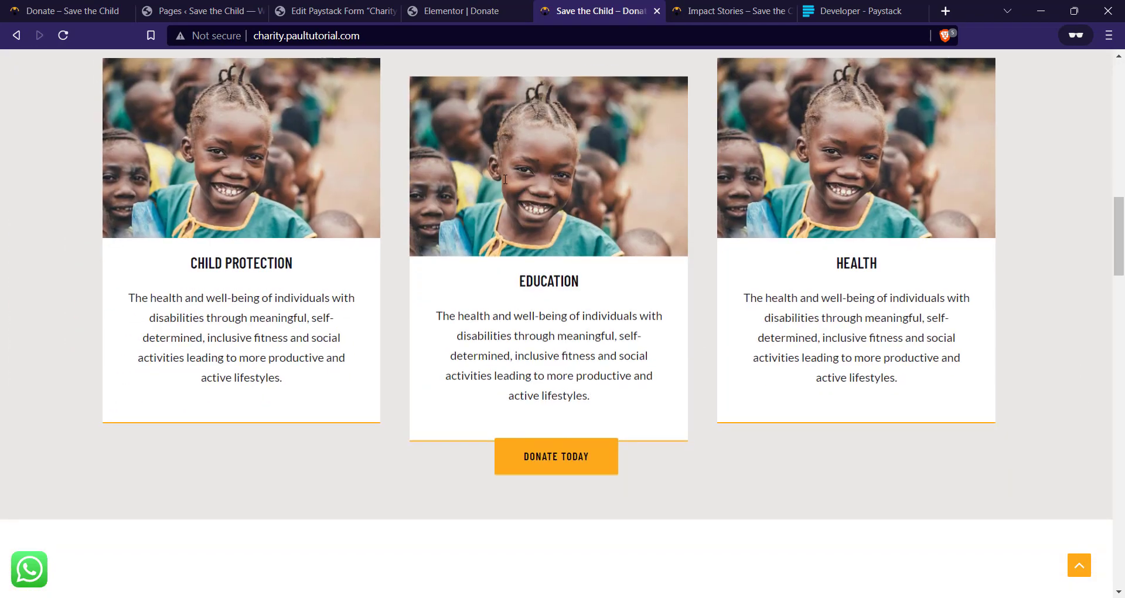
scroll(505, 178, down, 15)
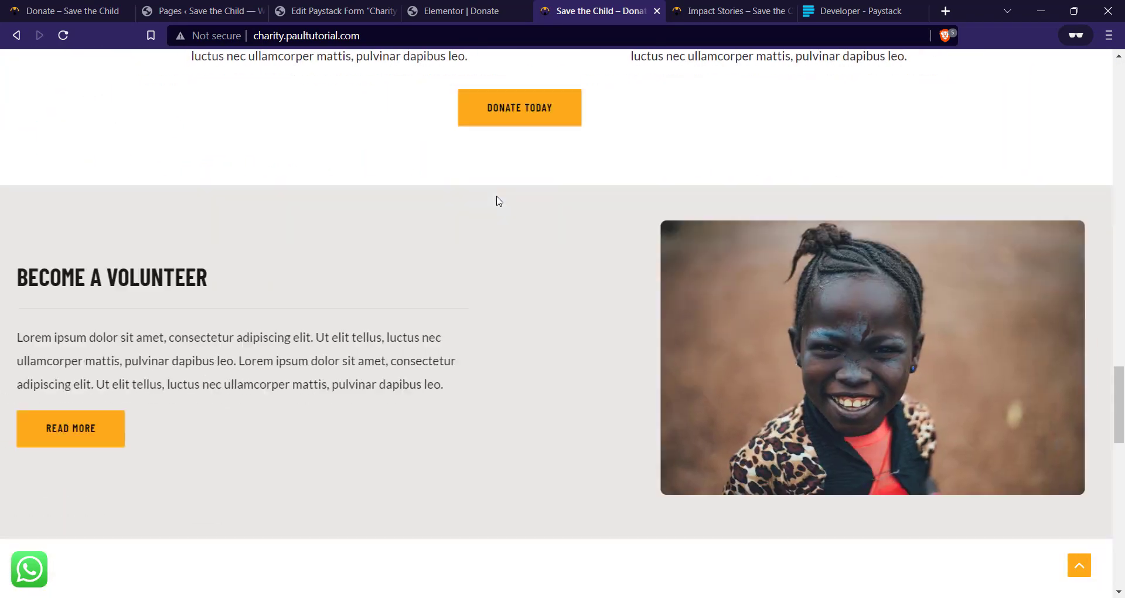
scroll(497, 200, down, 15)
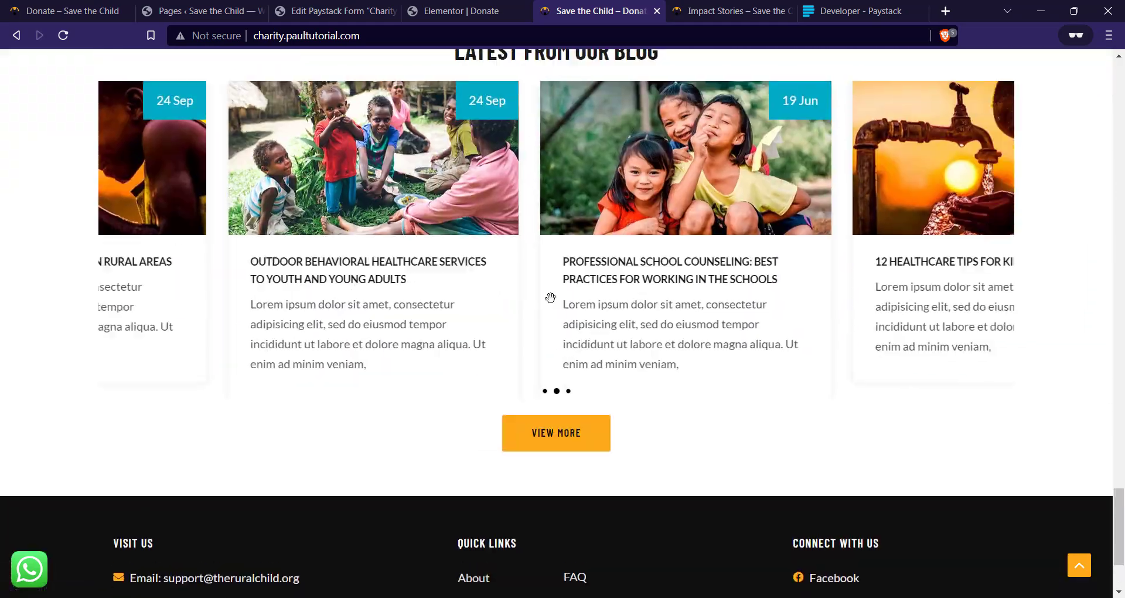
scroll(551, 296, up, 20)
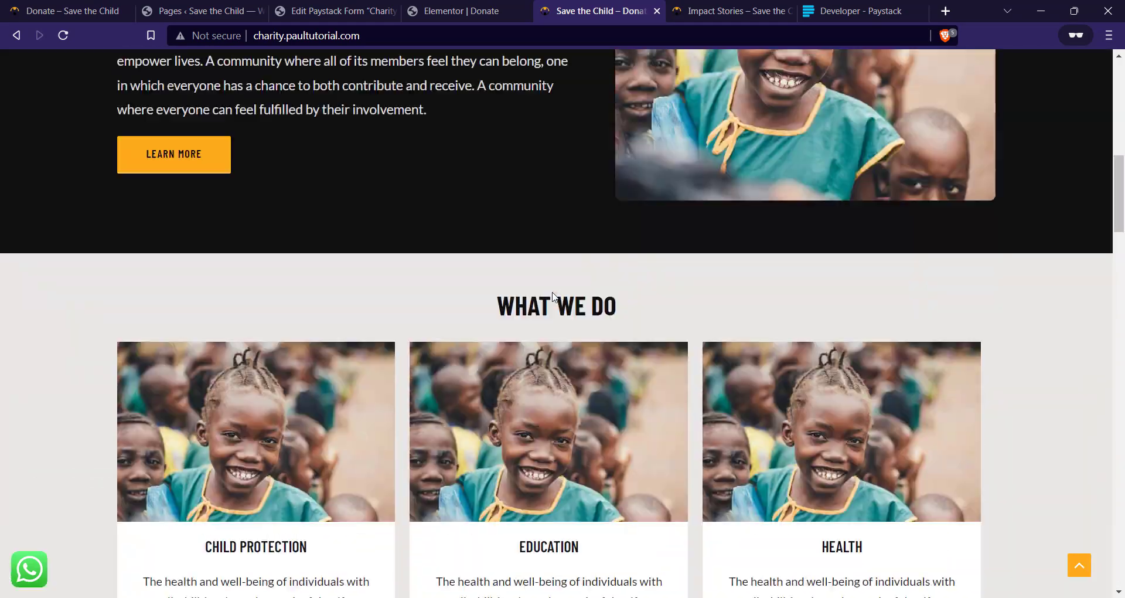